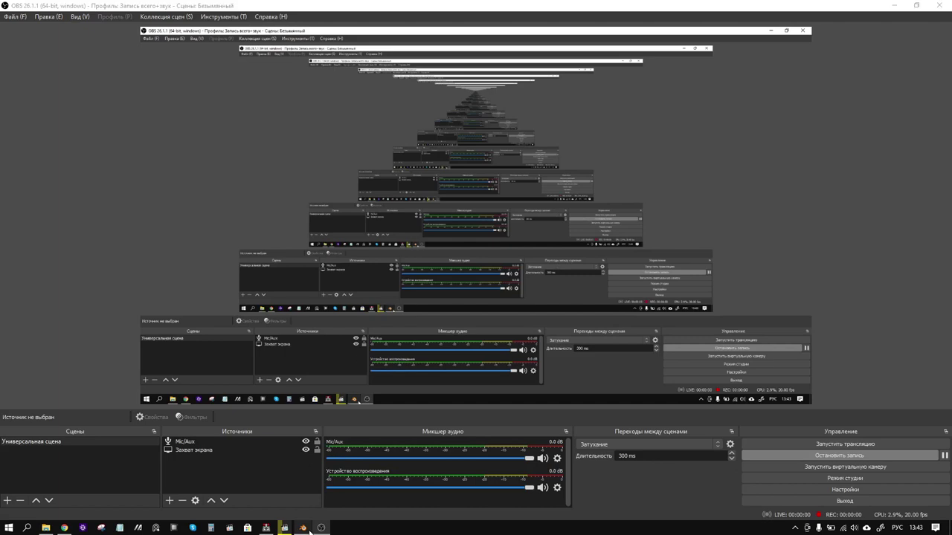
- Add a circle mesh to the Blender scene and expand its settings panel
left_click(302, 528)
key("shift+a")
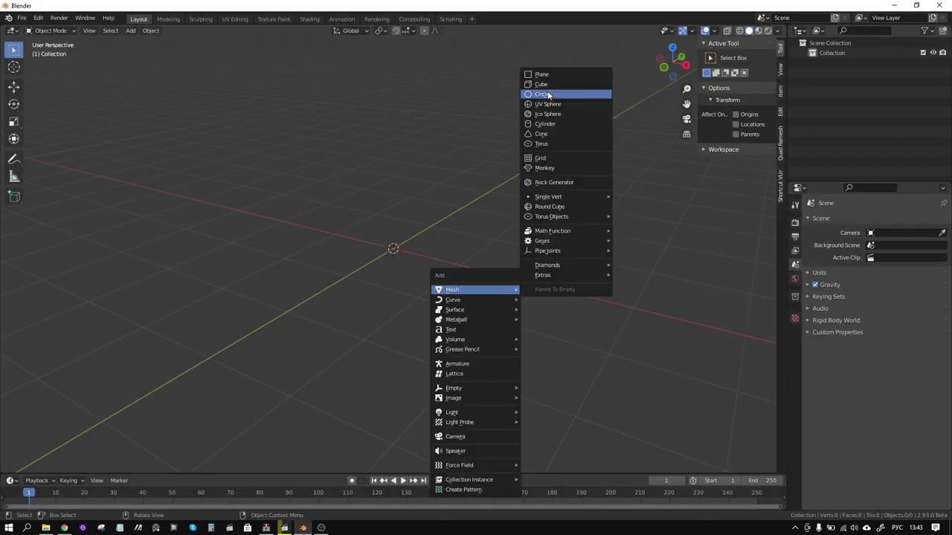
left_click(548, 94)
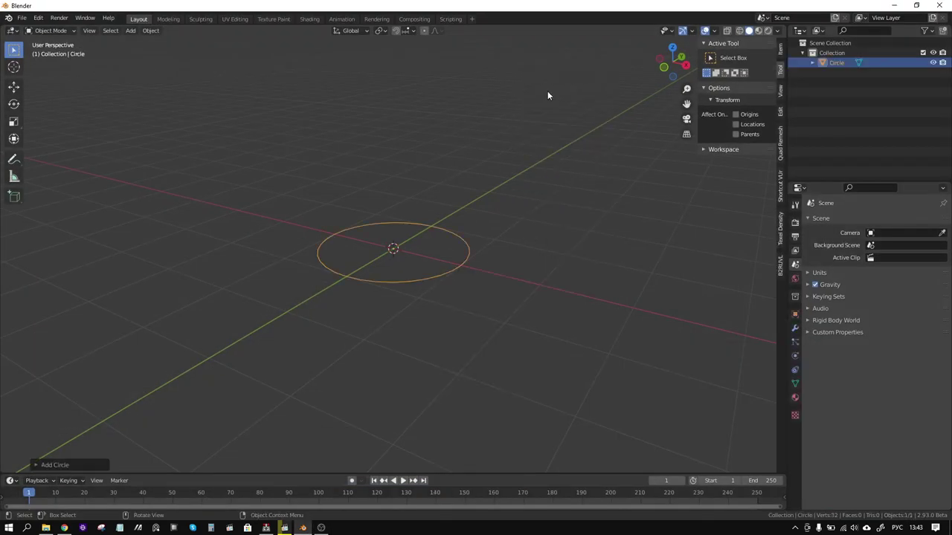
left_click(57, 464)
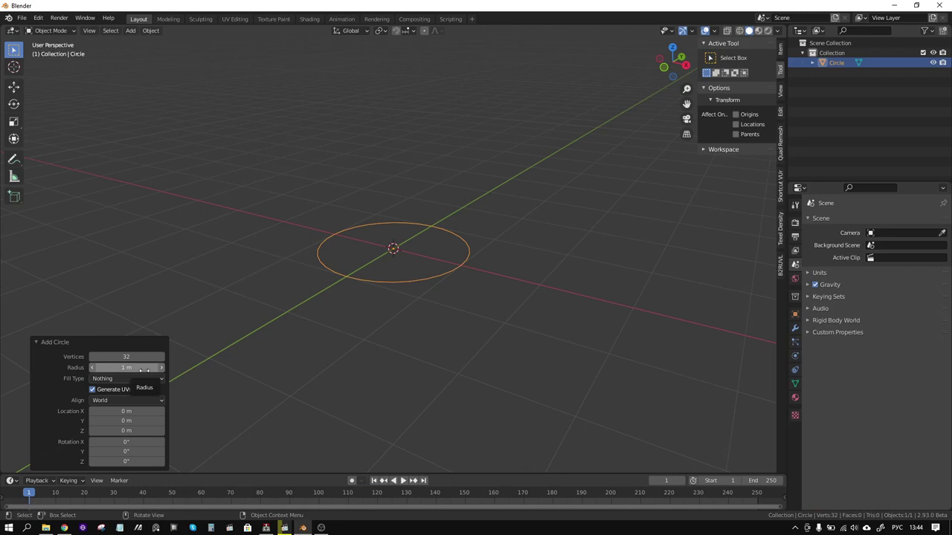
- Set the circle's radius to 2 m and its vertex count to 128
left_click(145, 368)
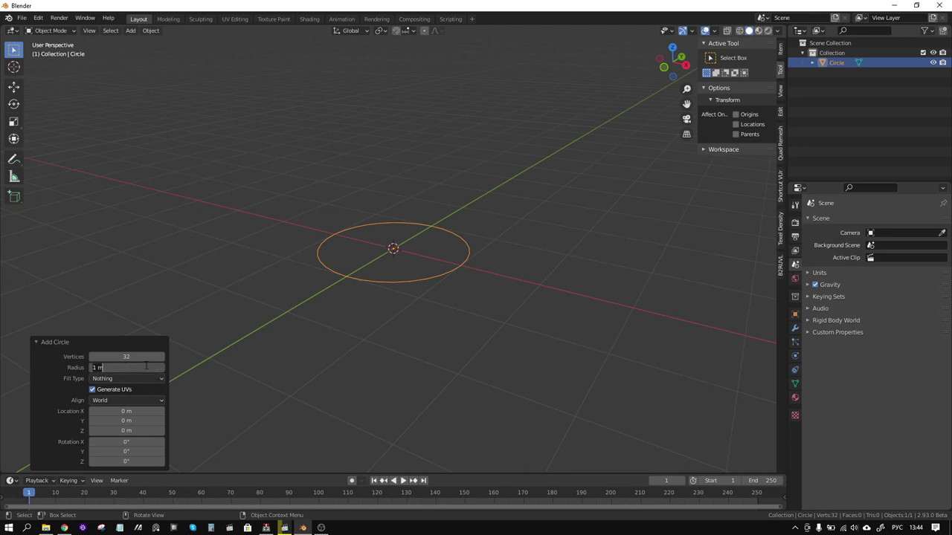
type("2")
key("Return")
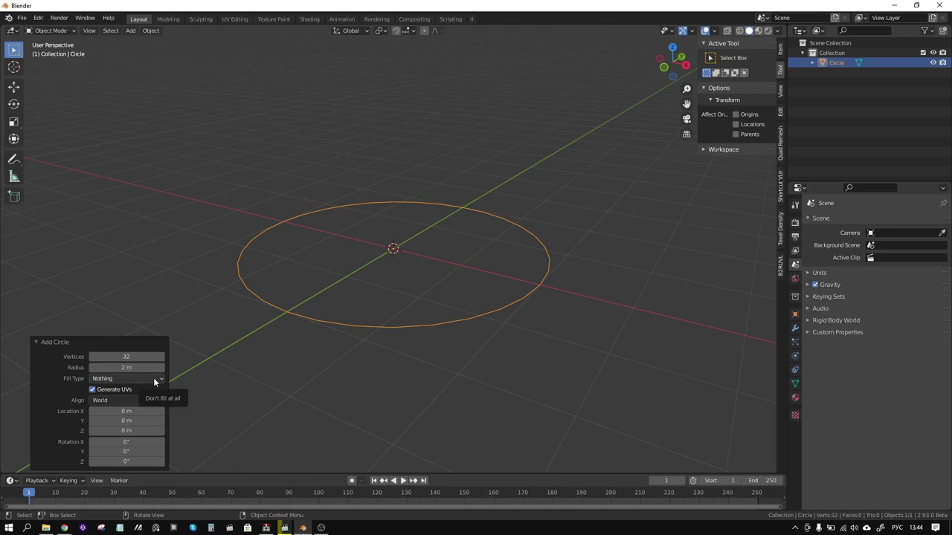
left_click(148, 356)
type("128")
key("Return")
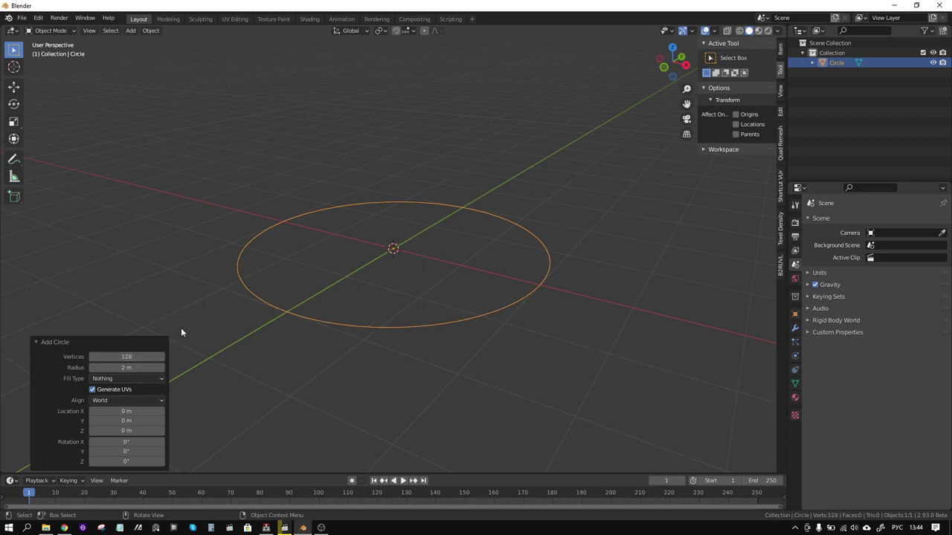
middle_click_drag(398, 283, 383, 283)
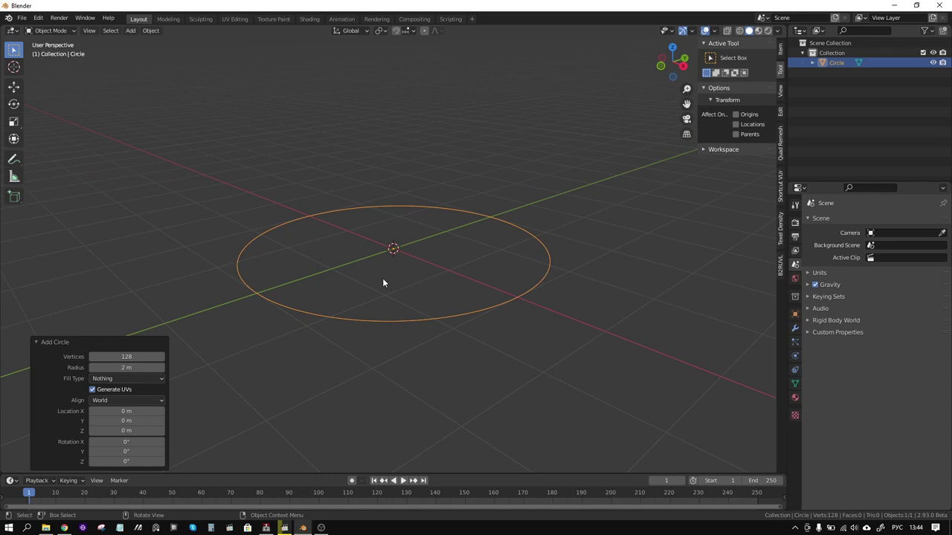
- Duplicate the circle about 0.88 m up on Z and shrink the copy to about 0.84
key("shift+d")
key("z")
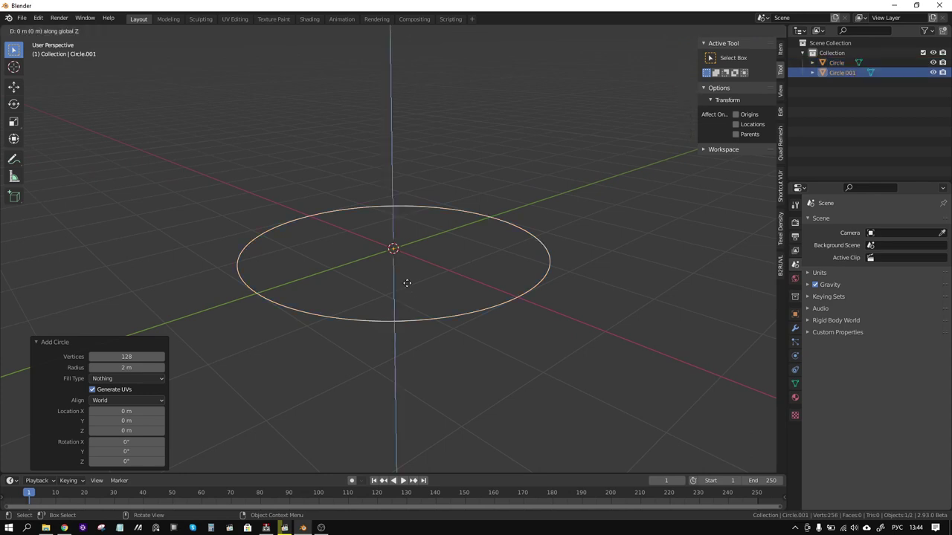
left_click(446, 221)
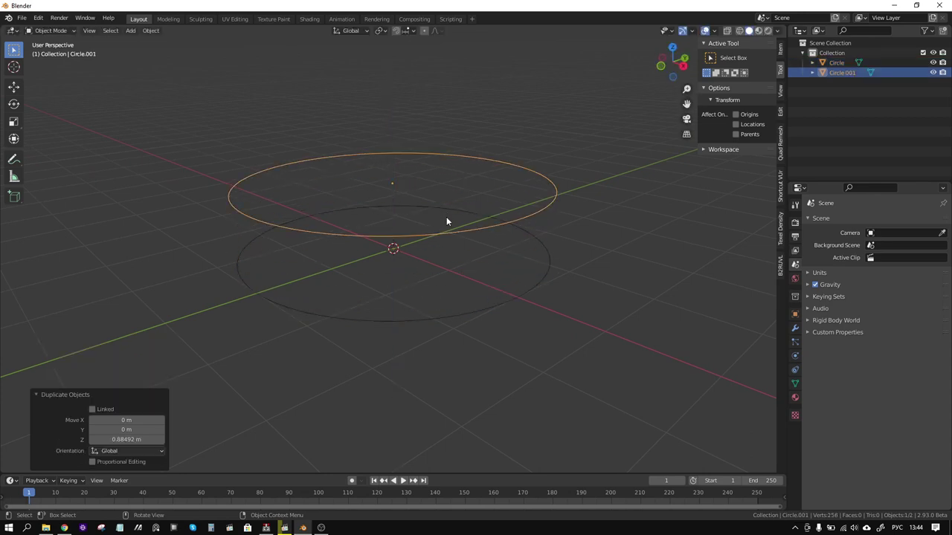
key("Tab")
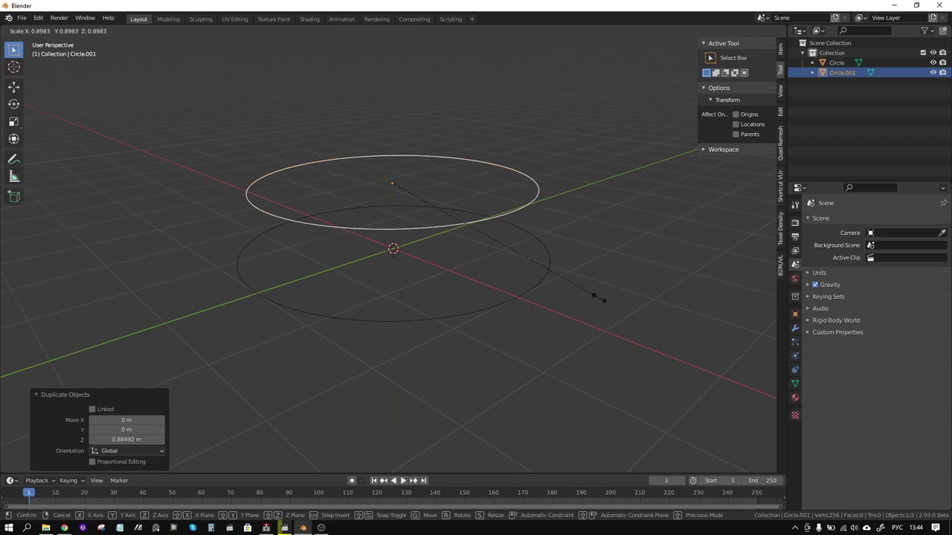
key("s")
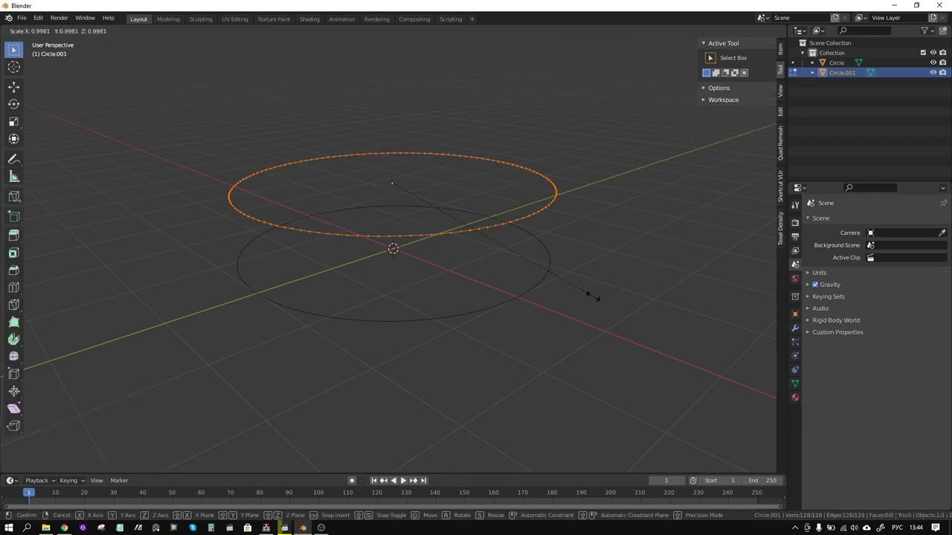
left_click(558, 285)
- From the top view, join the smaller copy and the outer circle into one object
key("KP_7")
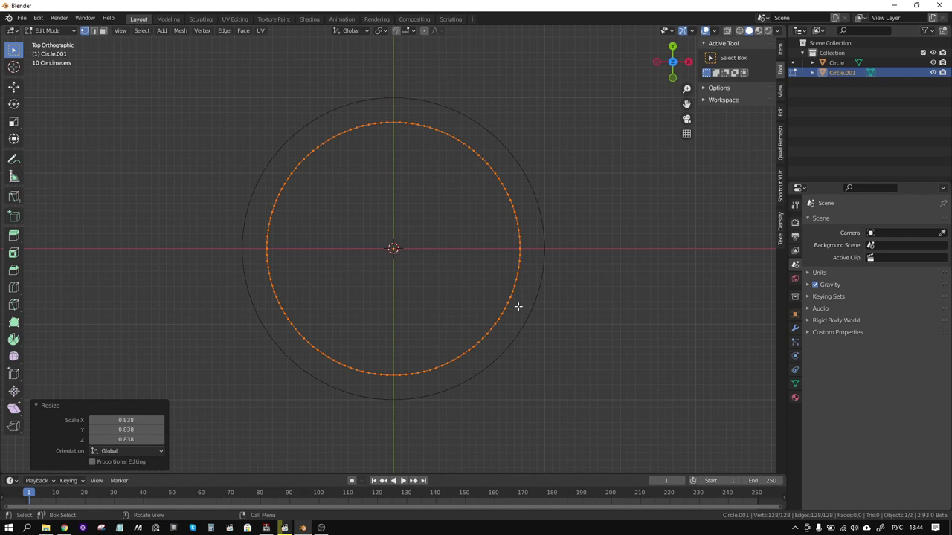
left_click_drag(612, 61, 133, 448)
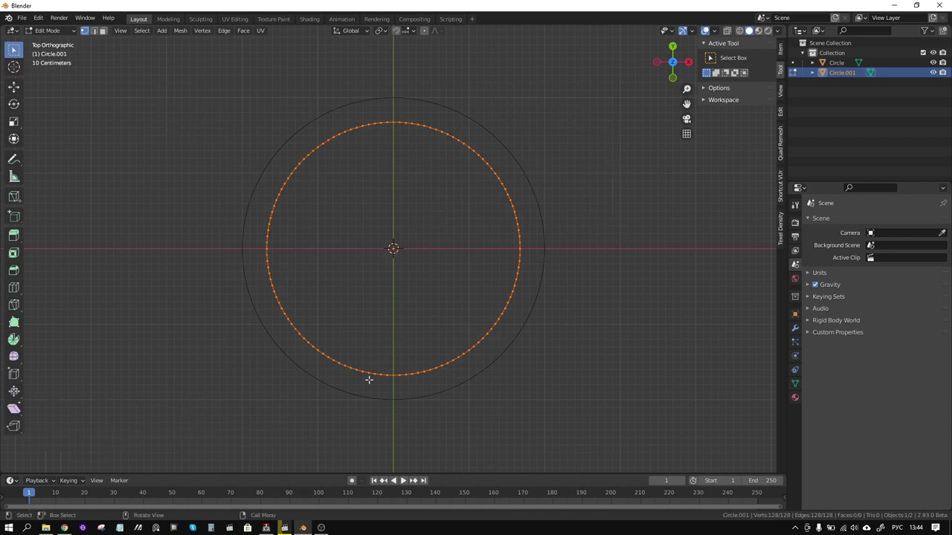
key("Tab")
left_click(514, 338, "shift")
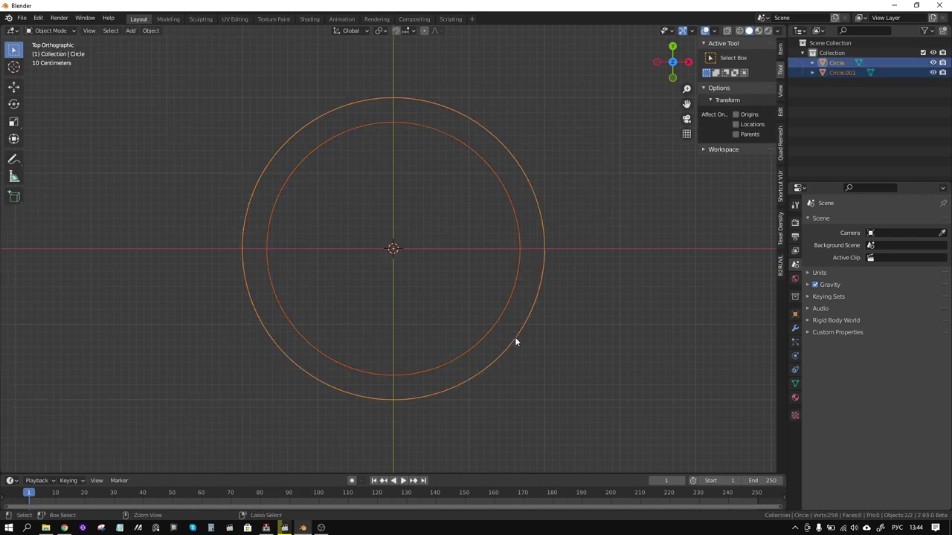
key("ctrl+j")
- Scale all vertices of both circles to 0.485 on Y to form concentric ellipses
key("Tab")
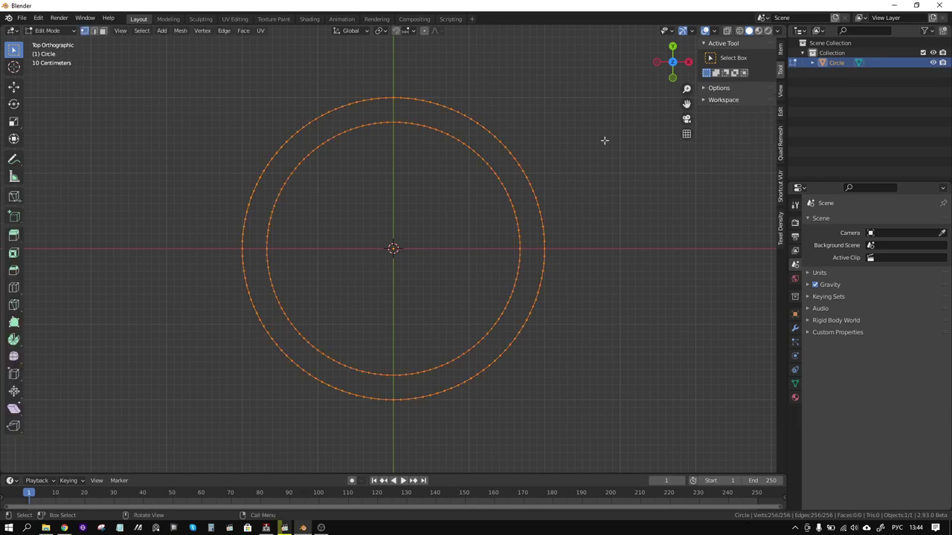
mouse_move(608, 61)
left_mouse_down()
mouse_move(84, 435)
mouse_move(459, 365)
left_mouse_up()
key("s")
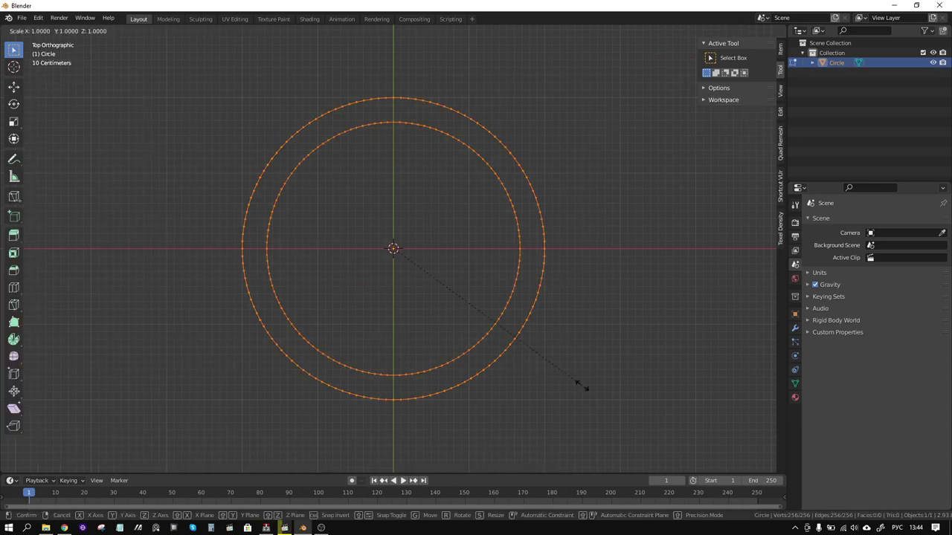
key("y")
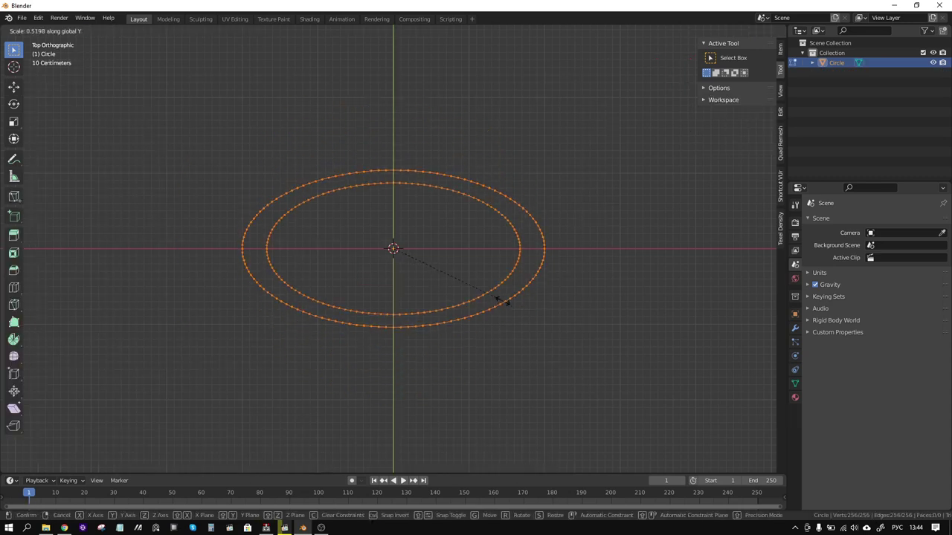
left_click(494, 298)
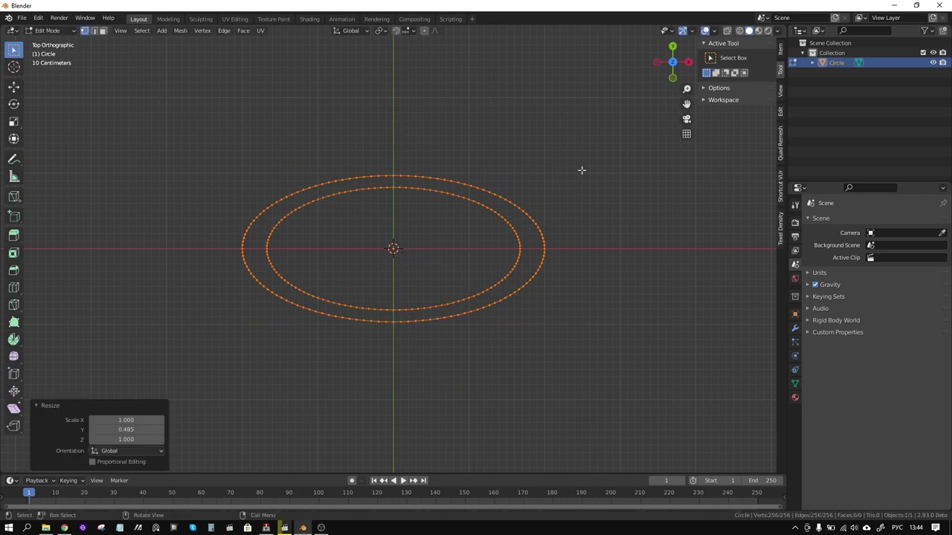
mouse_move(594, 120)
left_mouse_down()
mouse_move(208, 280)
mouse_move(221, 266)
left_mouse_up()
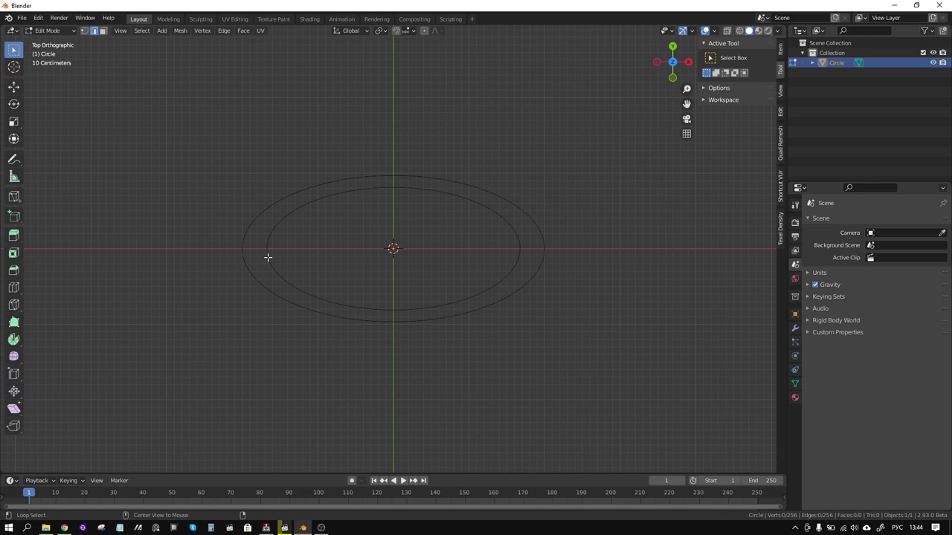
- Select both ellipse loops and bridge them with faces using Bridge Edge Loops
left_click(267, 257, "alt")
left_click(248, 269, "alt+shift")
key("F3")
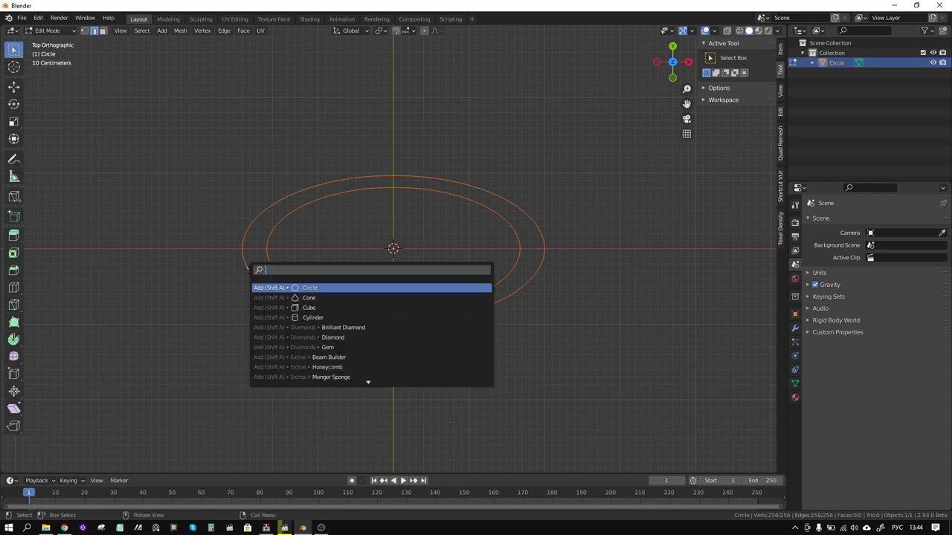
type("и")
key("BackSpace")
type("bri")
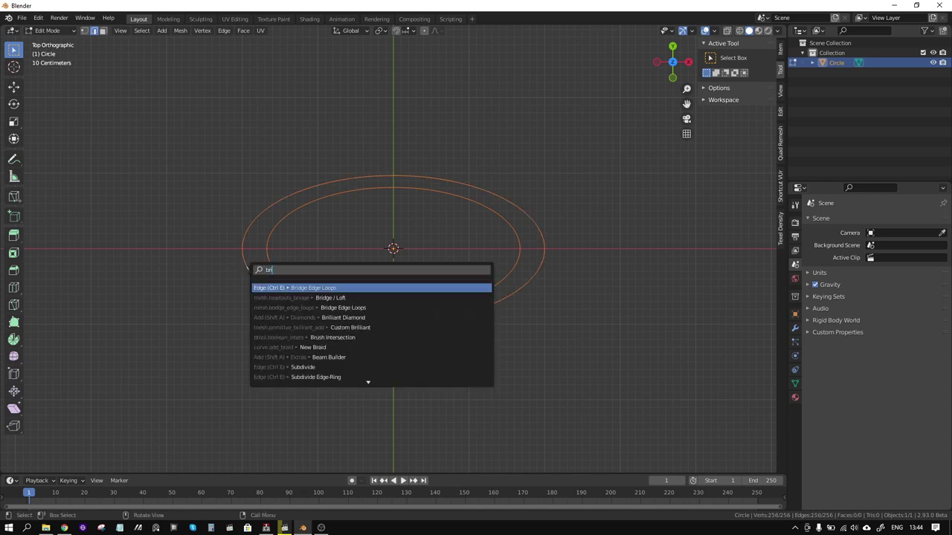
type("d")
key("Return")
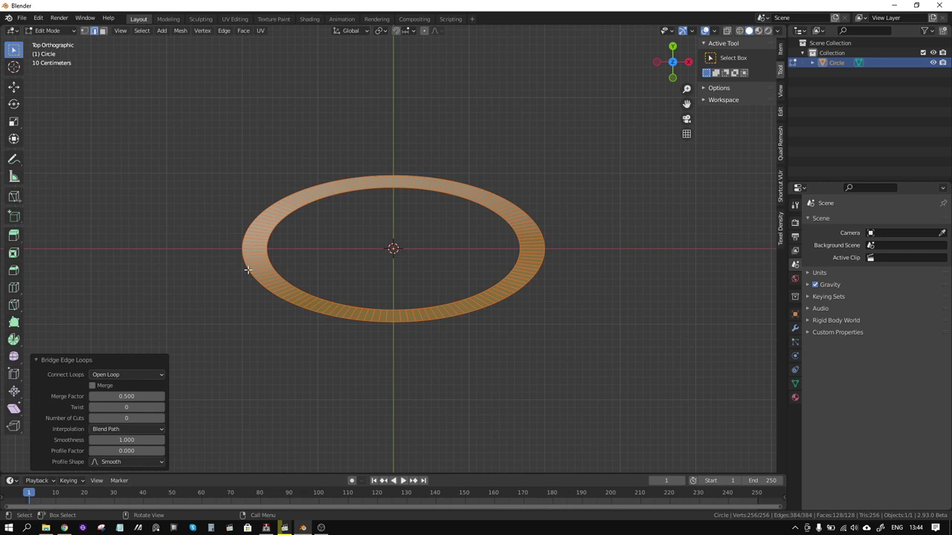
- Delete the edges of the ring's left half up to the centre line
left_click_drag(600, 138, 191, 282)
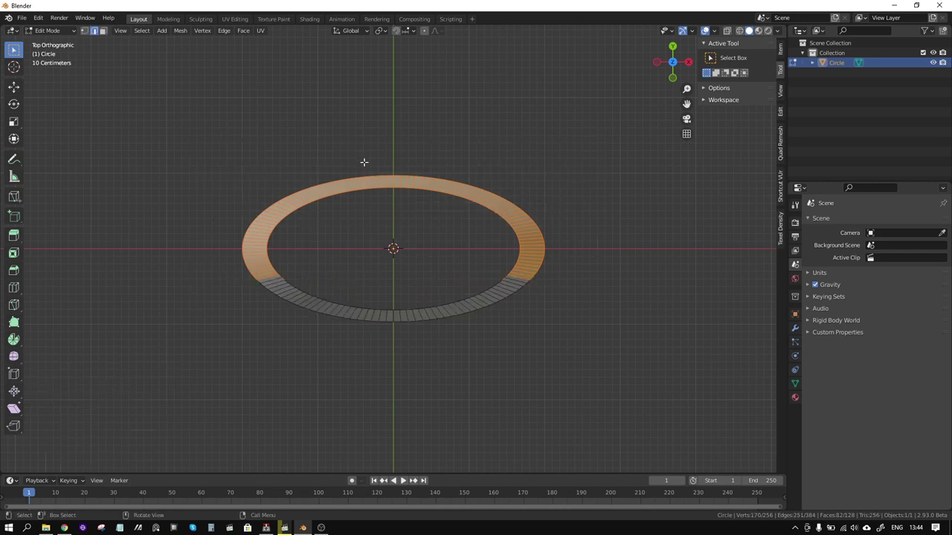
left_click_drag(179, 111, 387, 351)
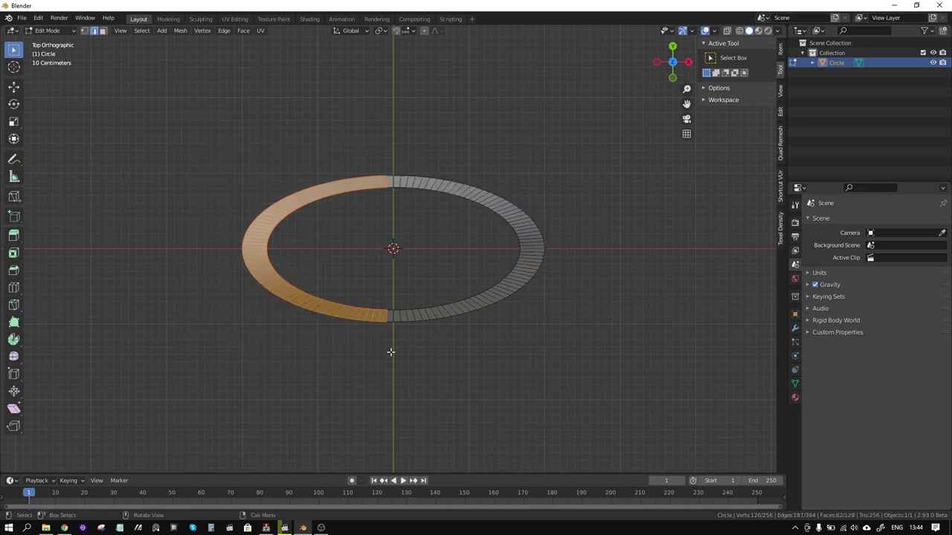
left_click_drag(203, 112, 390, 380)
key("x")
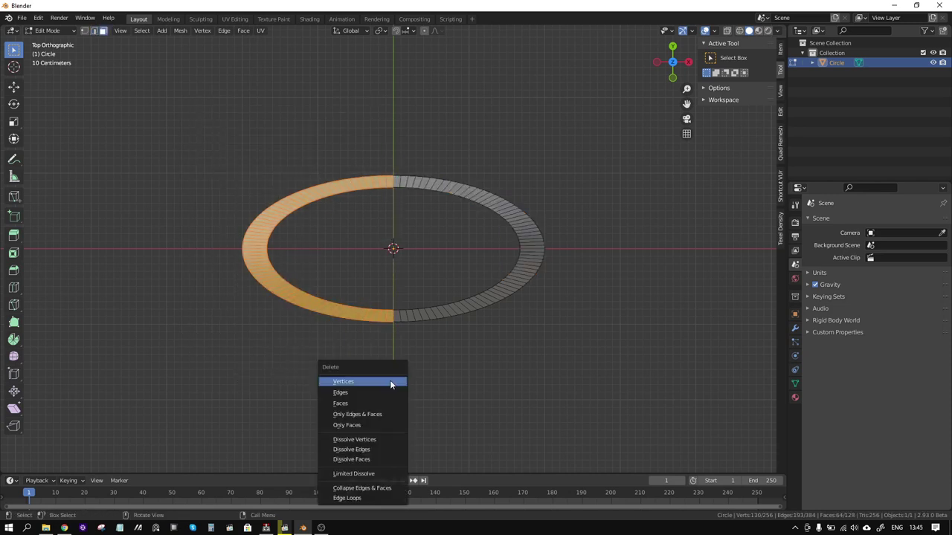
left_click(384, 393)
- Delete the extra faces of the remaining arc, leaving a single curved strip
left_click_drag(592, 130, 305, 285)
mouse_move(519, 304)
middle_mouse_down()
mouse_move(515, 226)
mouse_move(421, 234)
mouse_move(514, 248)
mouse_move(518, 239)
middle_mouse_up()
key("x")
left_click(514, 222)
- View the panel from the front, clear the selection and switch to vertex selection
key("KP_3")
key("KP_1")
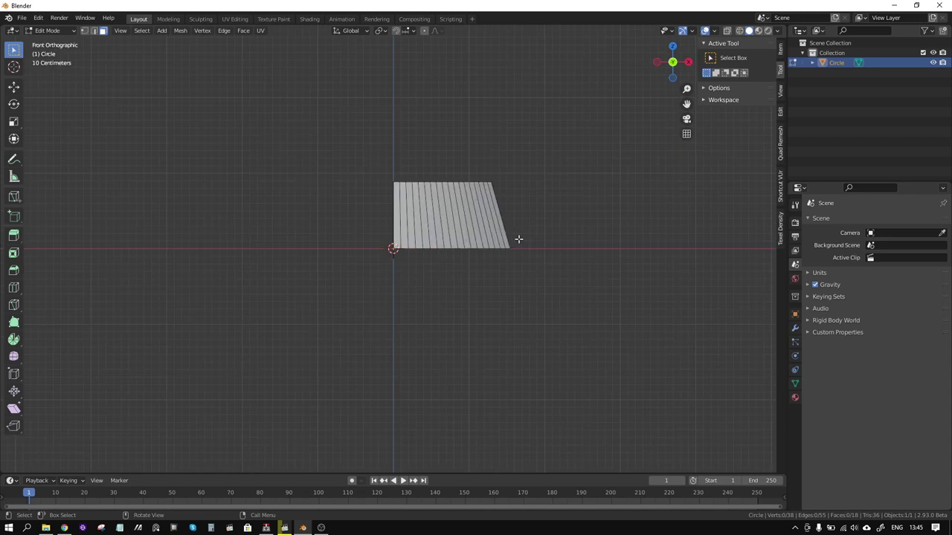
scroll(520, 239, "up", 5)
scroll(417, 260, "down", 4)
key("shift+a")
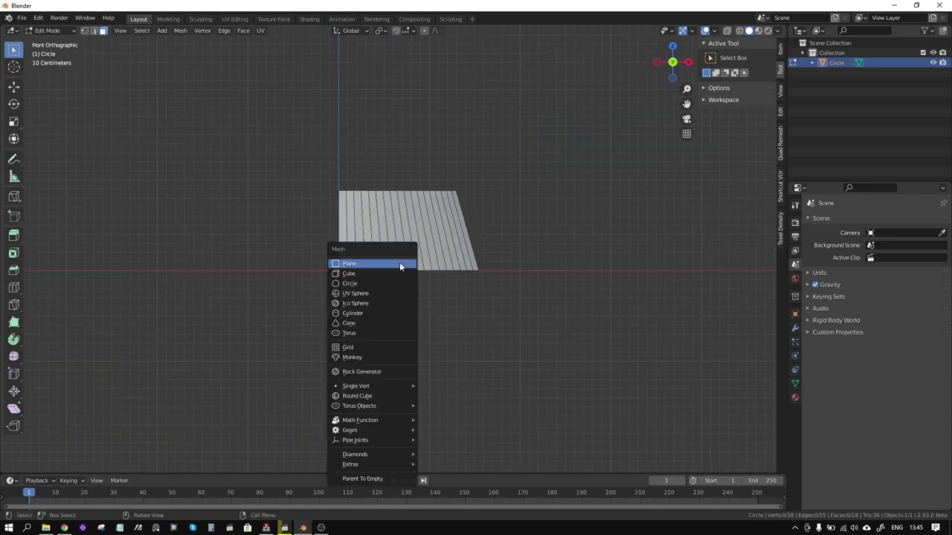
right_click(416, 217)
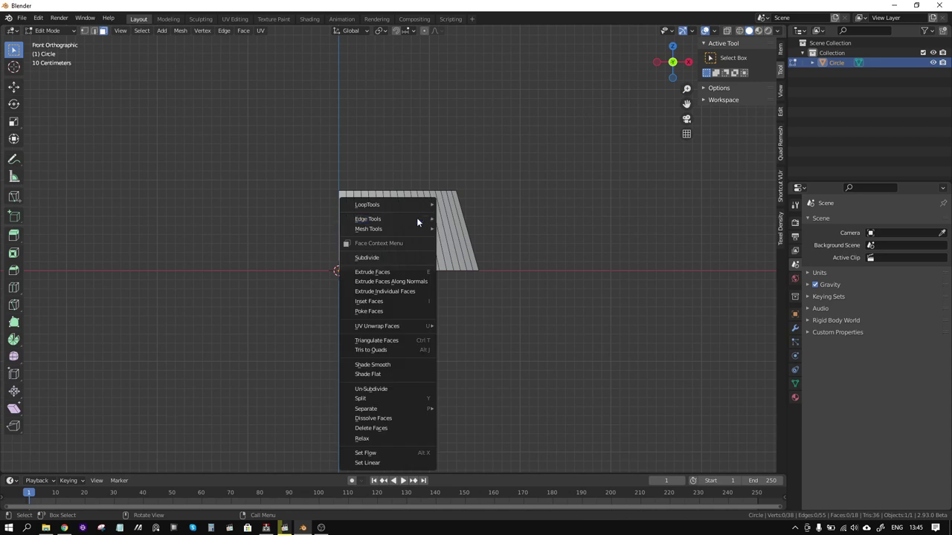
key("a")
key("alt+a")
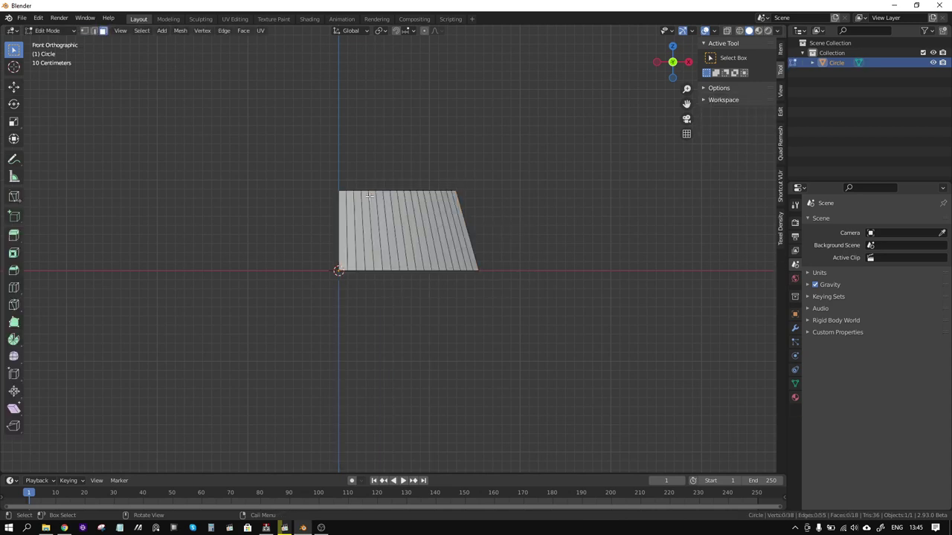
key("1")
left_click(339, 192)
scroll(376, 228, "up", 3)
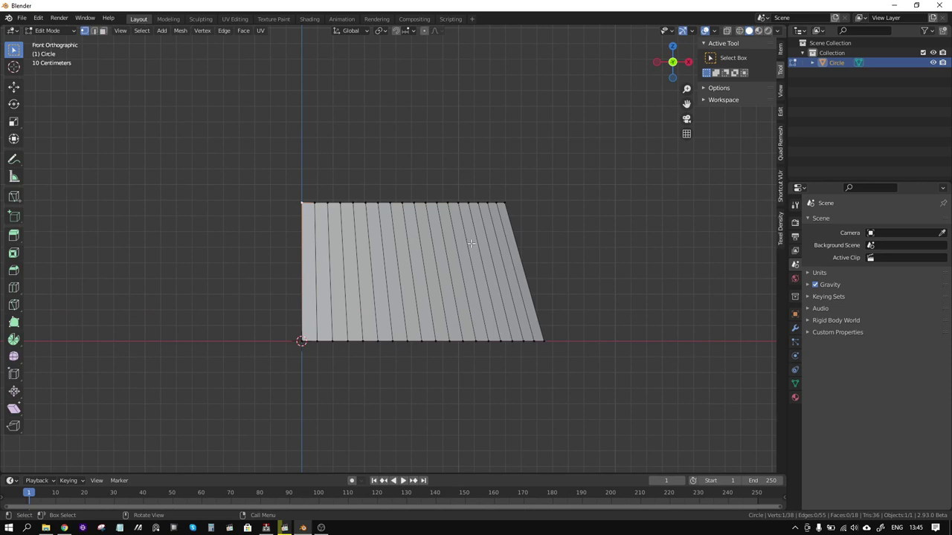
- Knife-cut across the strip's top-right corner
key("k")
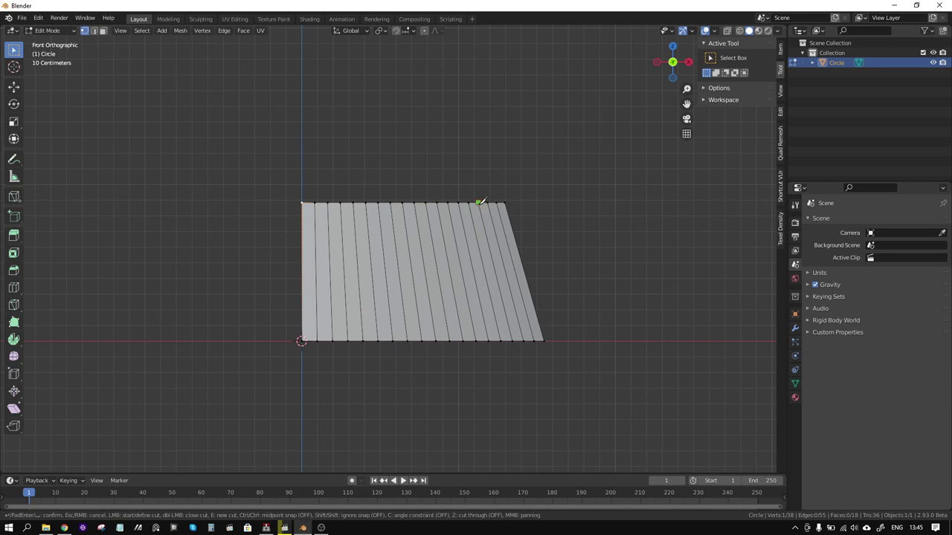
left_click(478, 202)
left_click(500, 207)
left_click(512, 222)
key("Return")
- Knife-cut across the strip's bottom-right corner
left_click(538, 318)
key("Escape")
key("k")
scroll(535, 327, "up", 4)
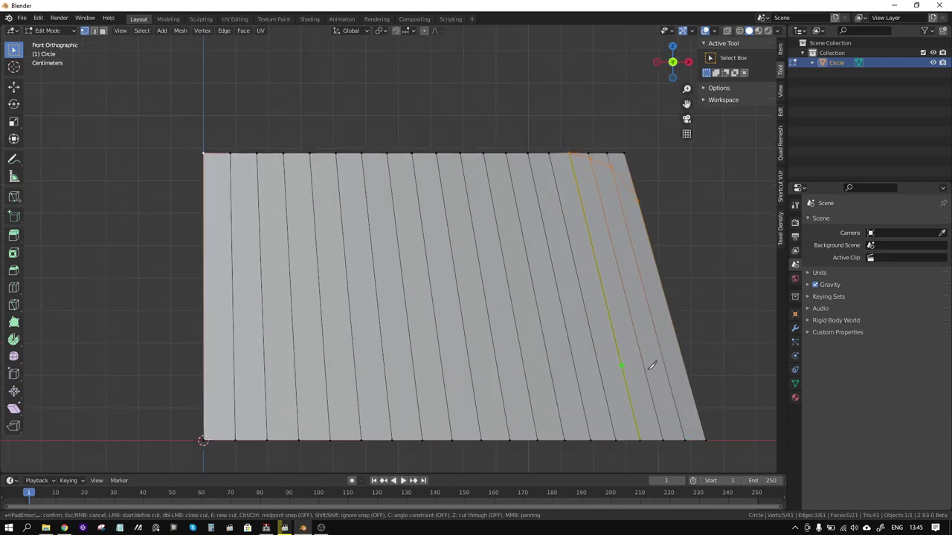
left_click(698, 409)
left_click(662, 439)
key("Return")
scroll(677, 427, "down", 2)
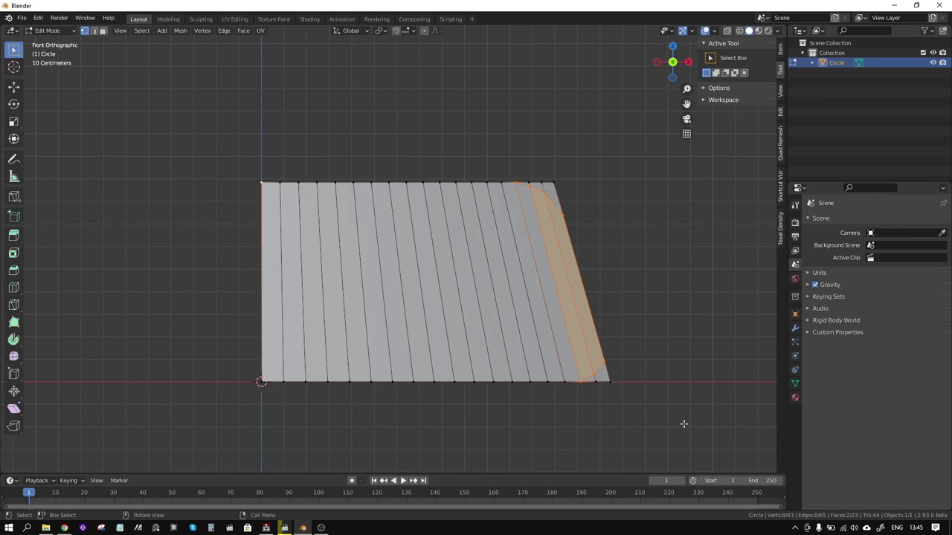
- Delete the cut-off top and bottom corner faces to chamfer the outer edge
left_click(599, 379, "shift")
left_click(548, 188, "shift")
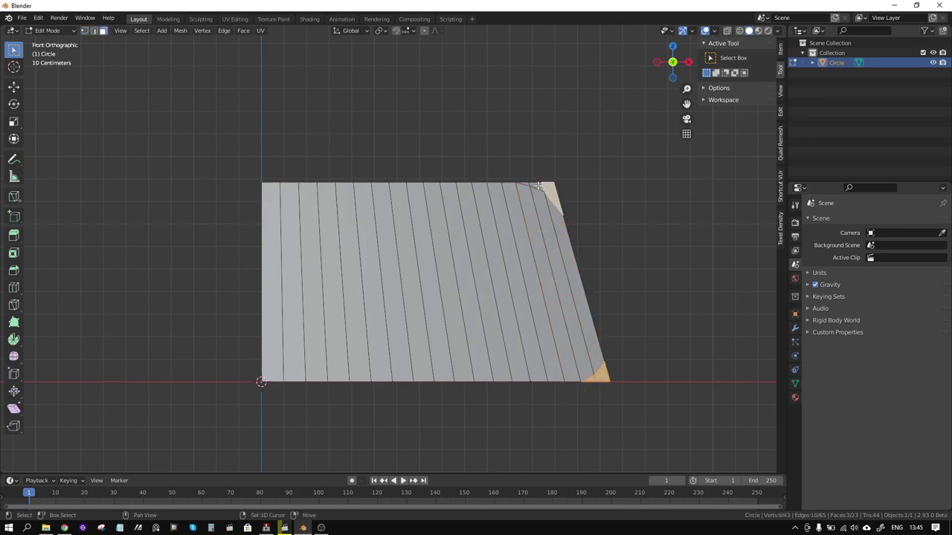
left_click(550, 195, "shift")
key("x")
left_click(574, 202)
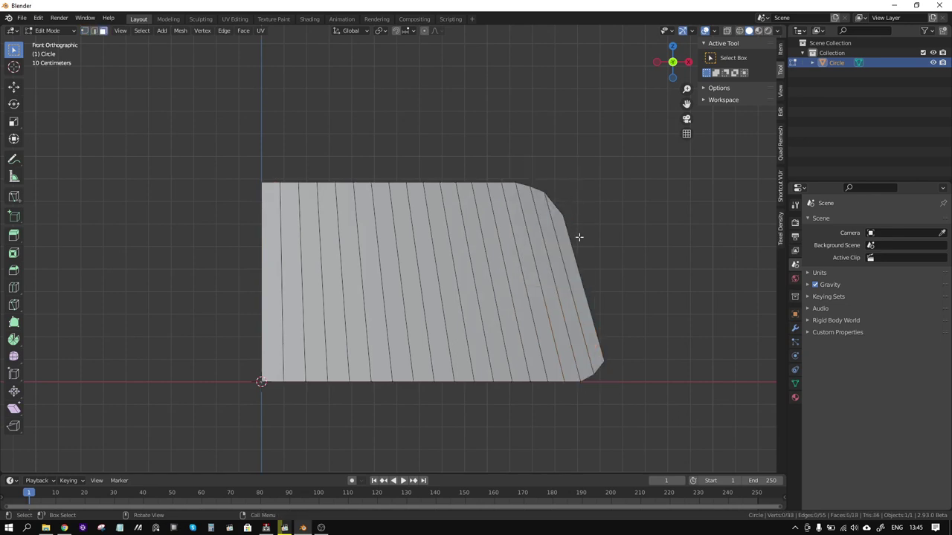
left_click(794, 328)
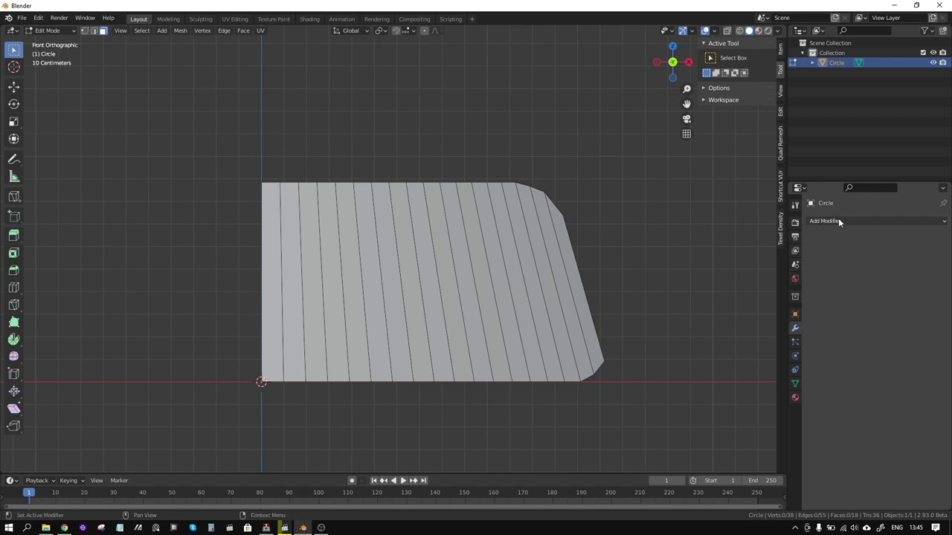
- Add a Mirror modifier to the half panel and apply it in Object Mode
left_click(838, 220)
left_click(759, 334)
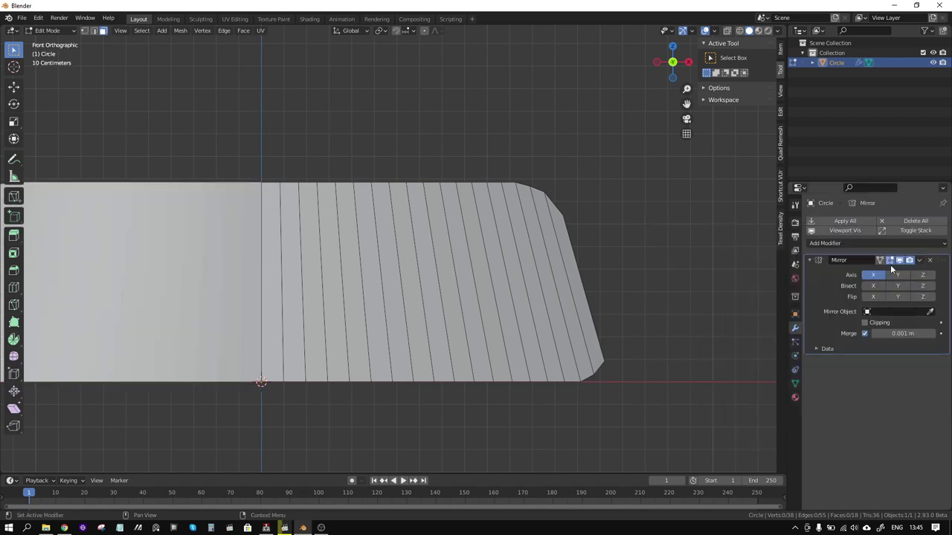
key("Tab")
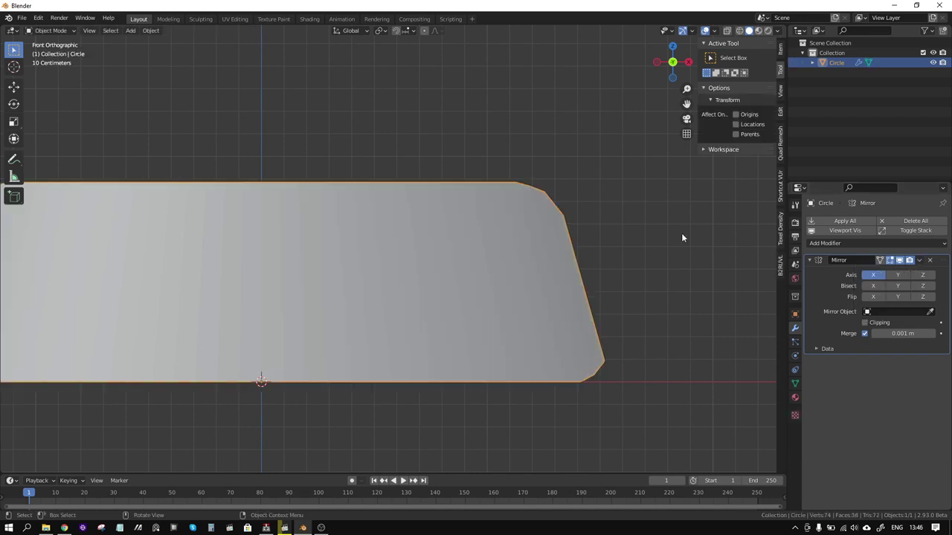
left_click(919, 260)
left_click(896, 270)
middle_click_drag(565, 246, 444, 245)
right_click(290, 256)
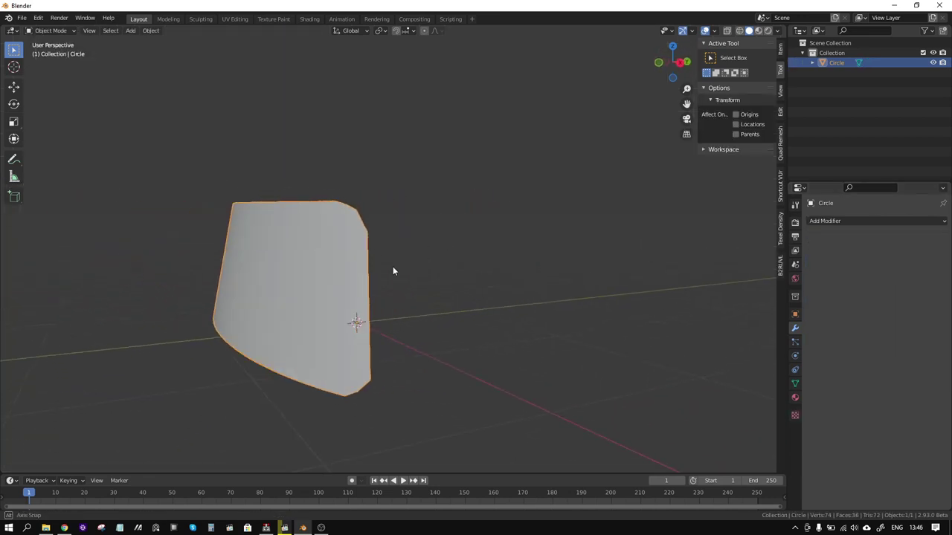
mouse_move(393, 271)
middle_mouse_down()
mouse_move(300, 270)
mouse_move(501, 264)
mouse_move(769, 343)
middle_mouse_up()
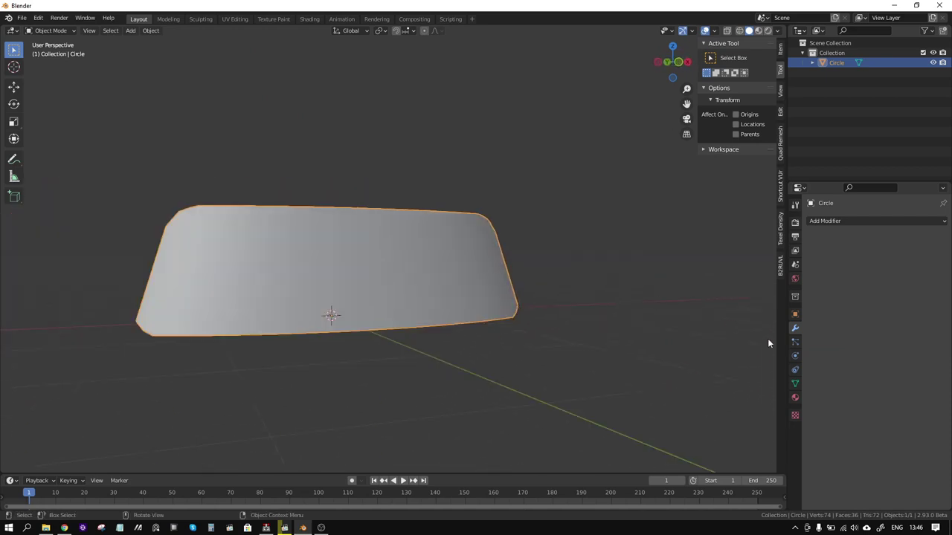
- Enable Auto Smooth in the mesh Normals settings with a 180° angle
left_click(795, 383)
left_click(824, 390)
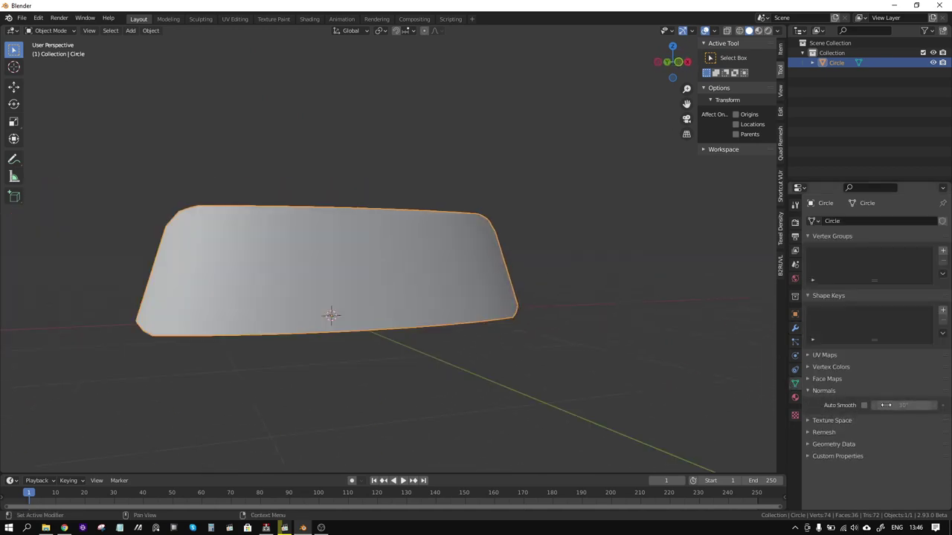
left_click(896, 404)
type("180")
key("Return")
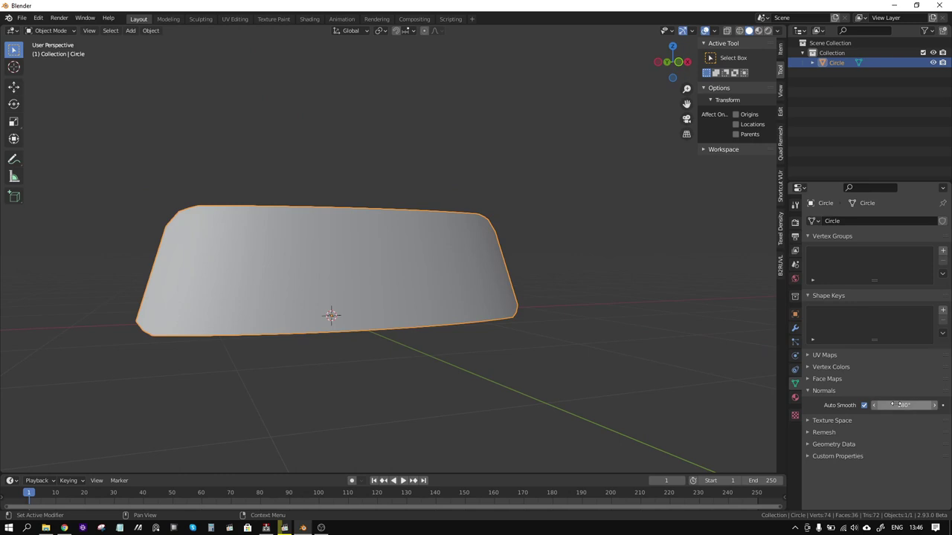
mouse_move(576, 368)
middle_mouse_down()
mouse_move(529, 313)
mouse_move(537, 369)
mouse_move(468, 324)
mouse_move(566, 319)
mouse_move(571, 323)
mouse_move(470, 315)
middle_mouse_up()
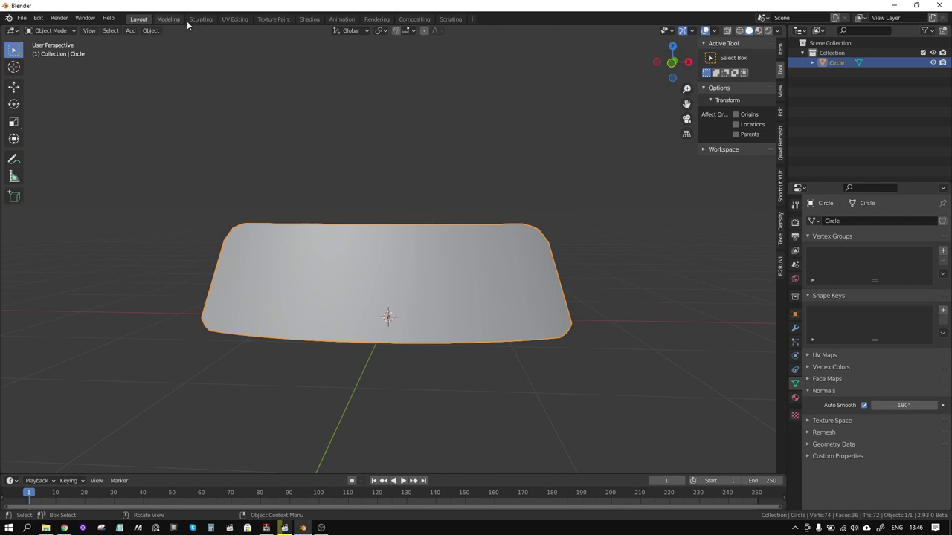
- In UV Editing, unwrap the whole windshield and rotate the UV island 90°
left_click(234, 18)
mouse_move(632, 256)
middle_mouse_down()
mouse_move(641, 251)
mouse_move(642, 262)
middle_mouse_up()
key("a")
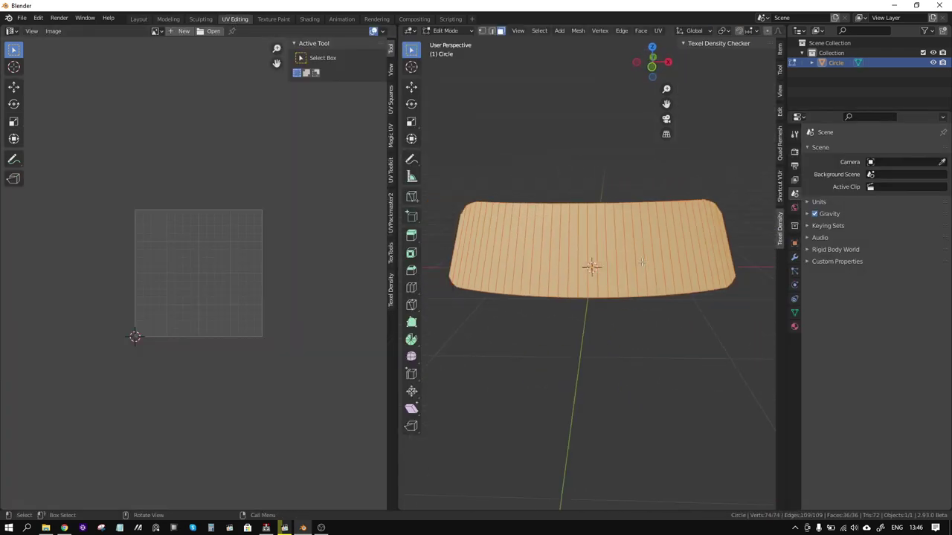
key("u")
left_click(621, 166)
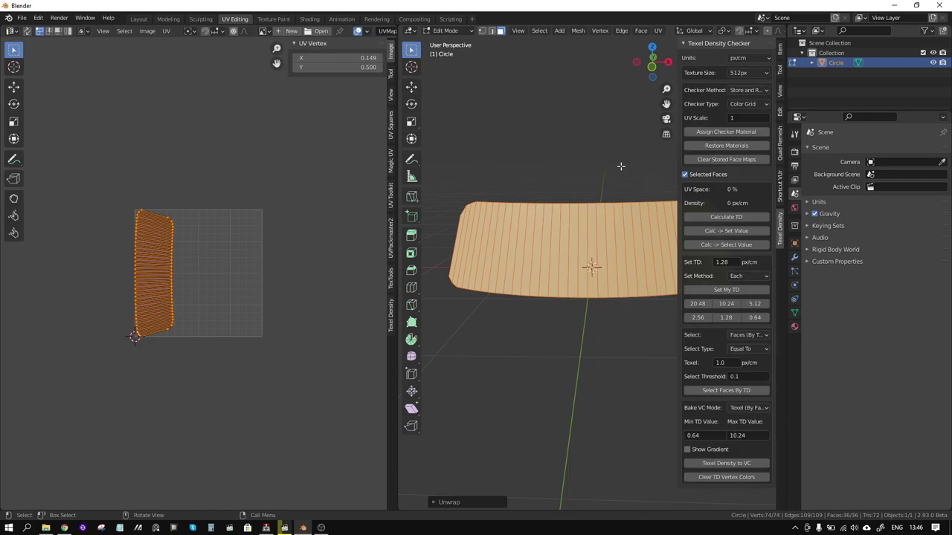
scroll(186, 242, "up", 2)
middle_click_drag(180, 239, 271, 261)
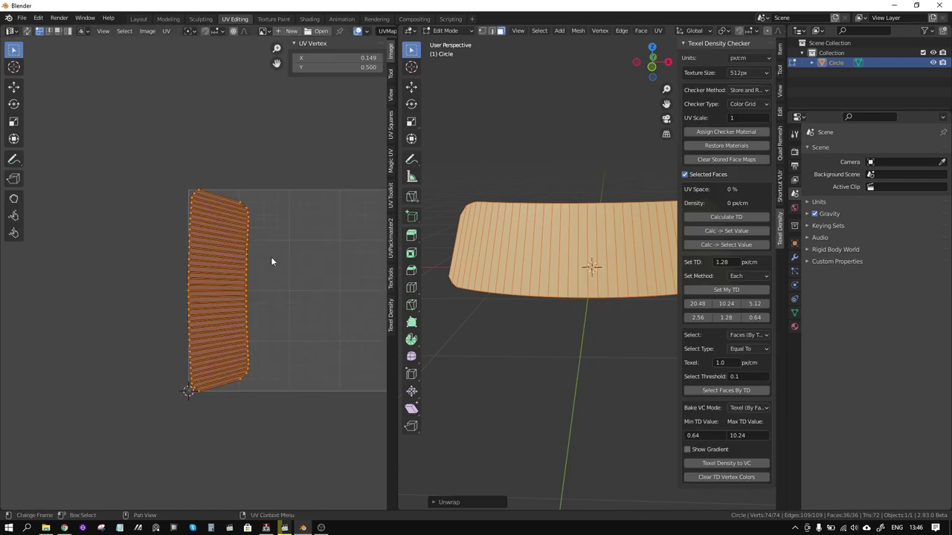
type("r90")
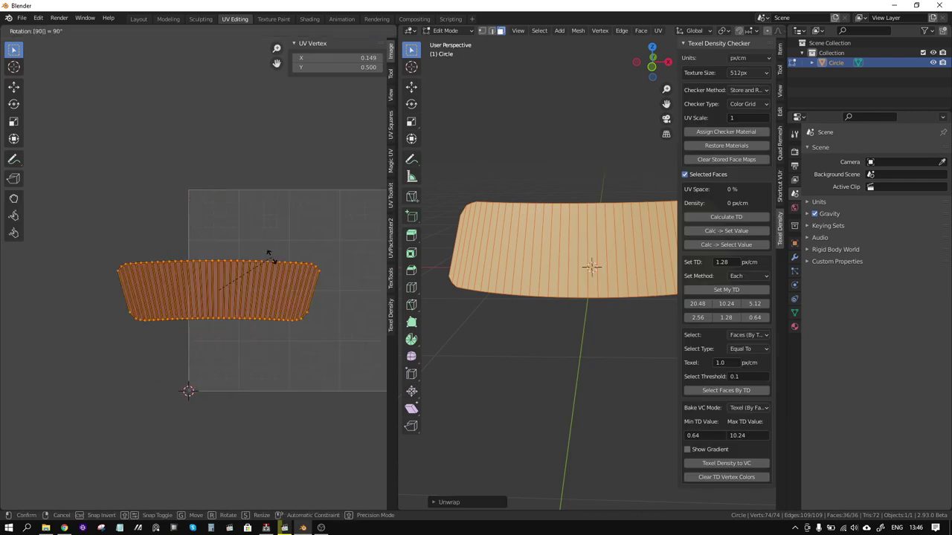
key("Return")
- Pack the UV island with the Rotate option turned off
middle_click_drag(271, 256, 212, 245)
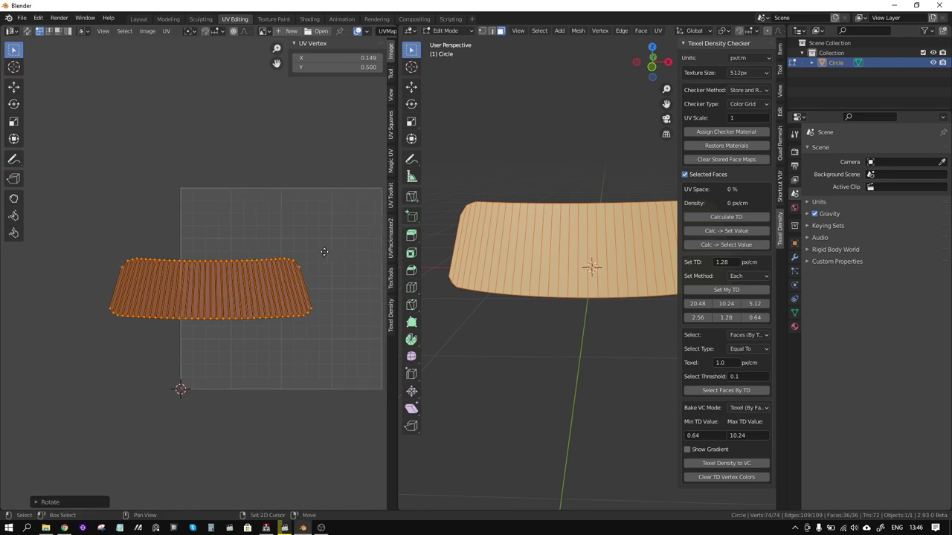
left_click(166, 31)
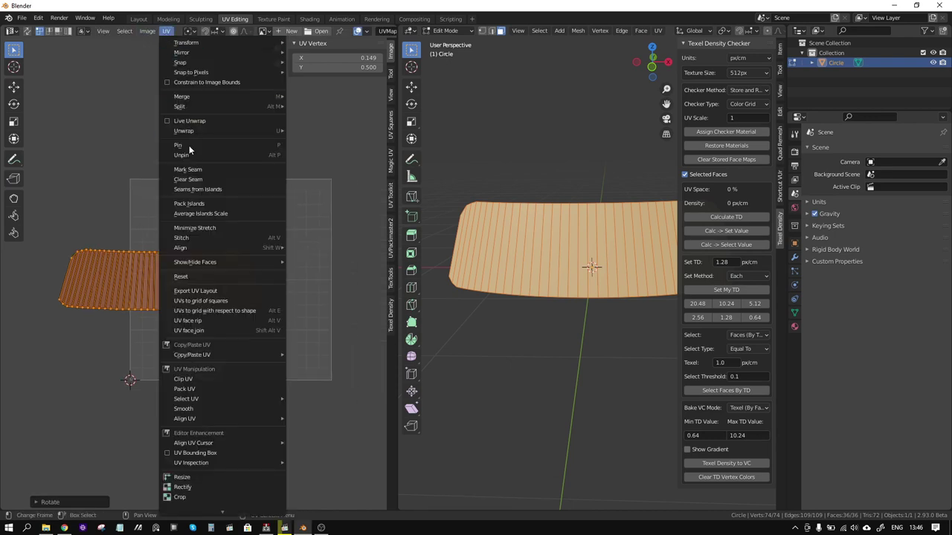
left_click(201, 201)
key("ctrl+z")
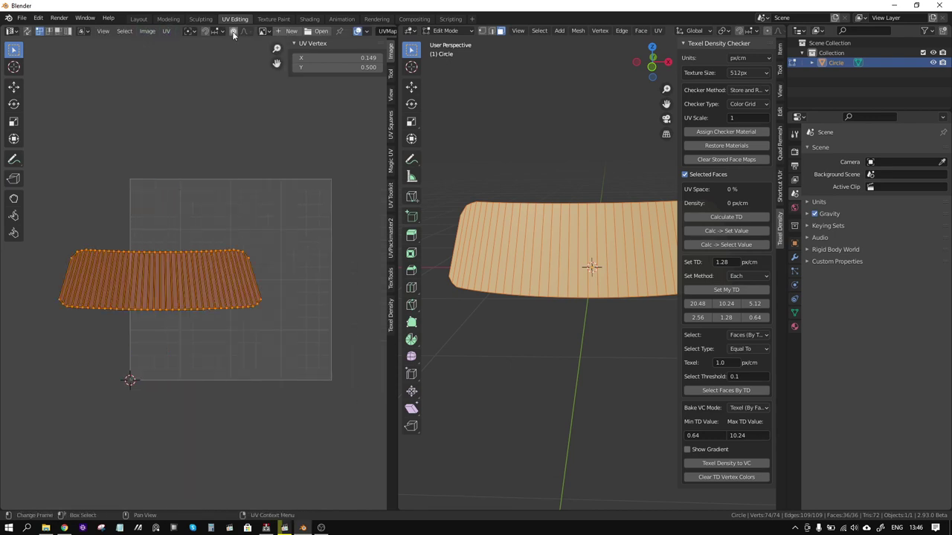
left_click(168, 32)
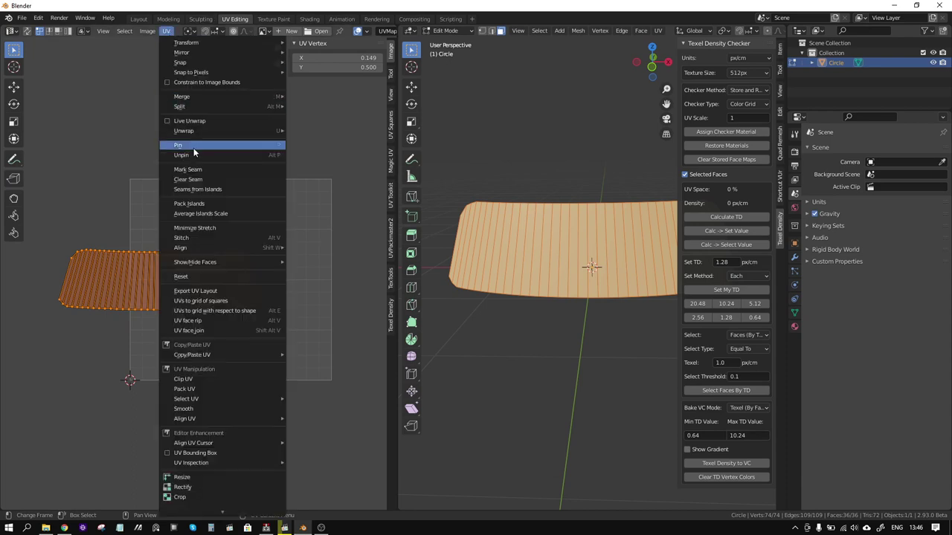
left_click(217, 204)
left_click(60, 502)
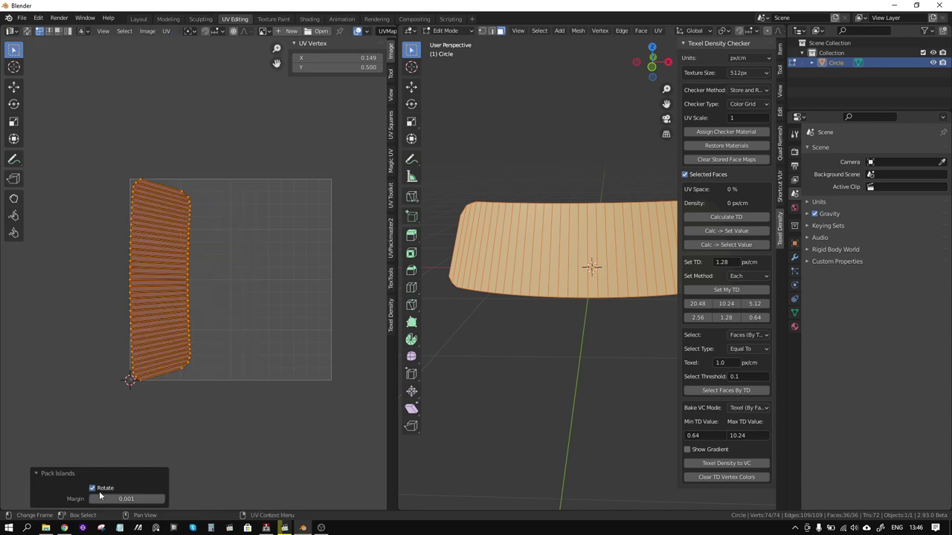
left_click(92, 488)
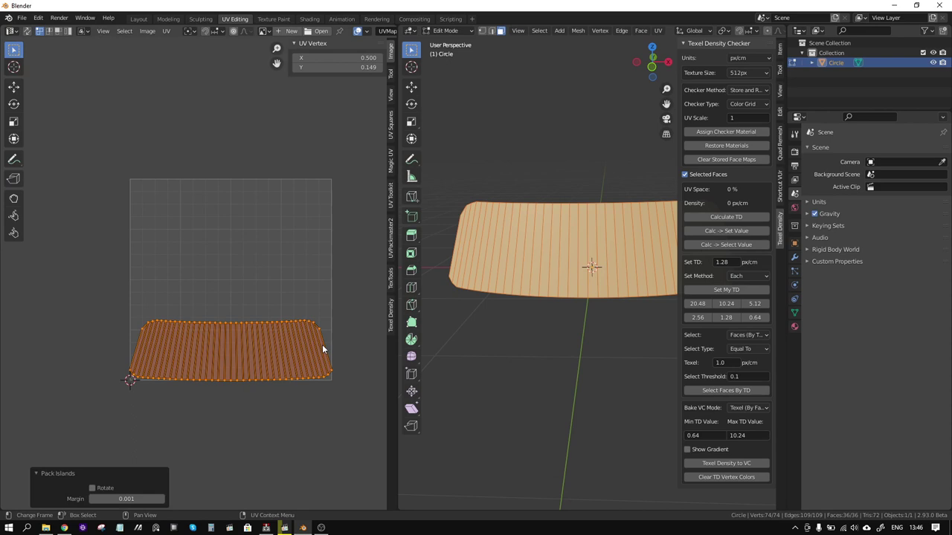
- Move the island up along Y to the top of UV space, shrink it slightly, and exit edit mode
key("g")
key("y")
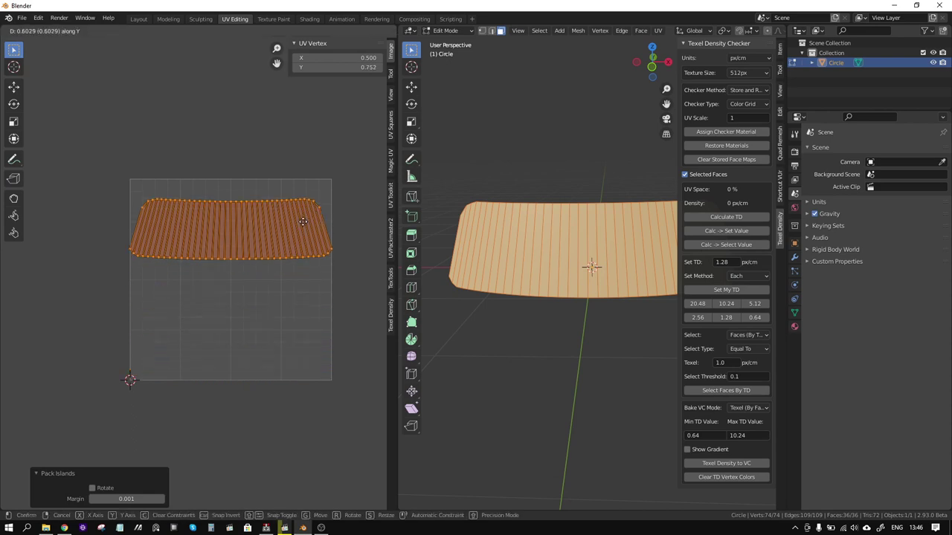
left_click(304, 210)
key("s")
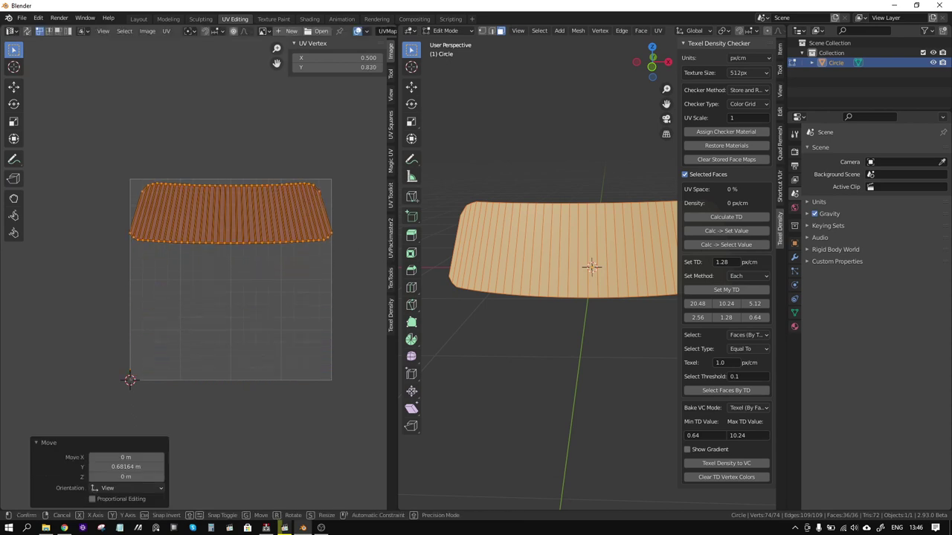
key("Return")
key("Tab")
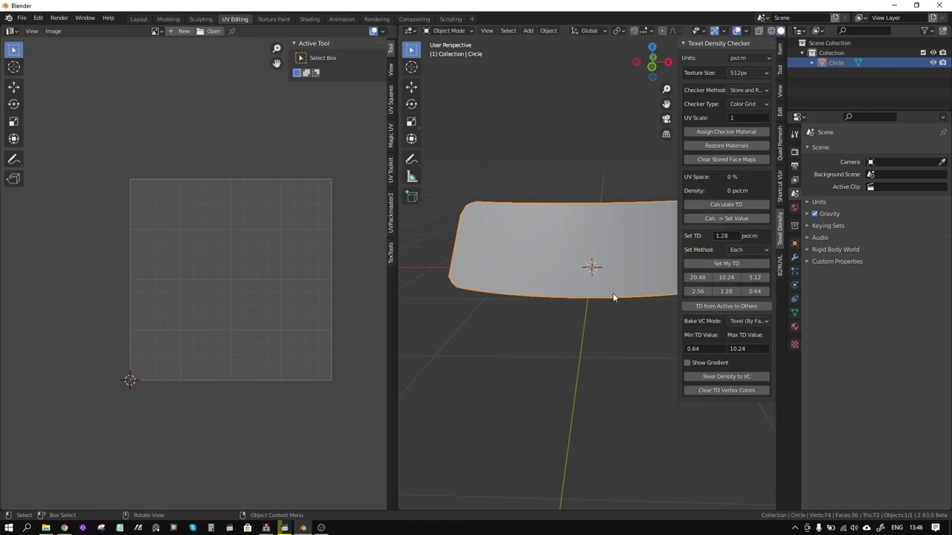
key("KP_Decimal")
- Back in Layout, start an FBX export of the windshield
left_click(138, 19)
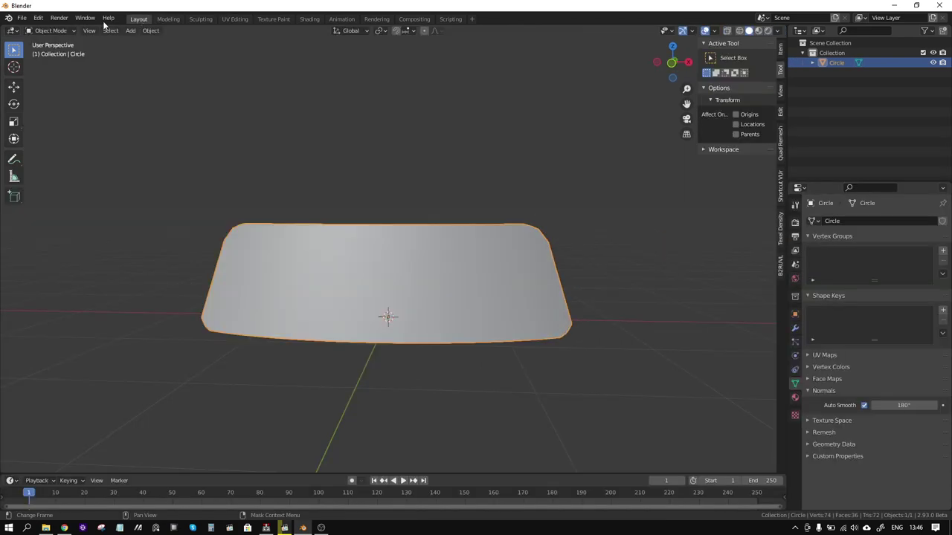
left_click(22, 19)
mouse_move(36, 161)
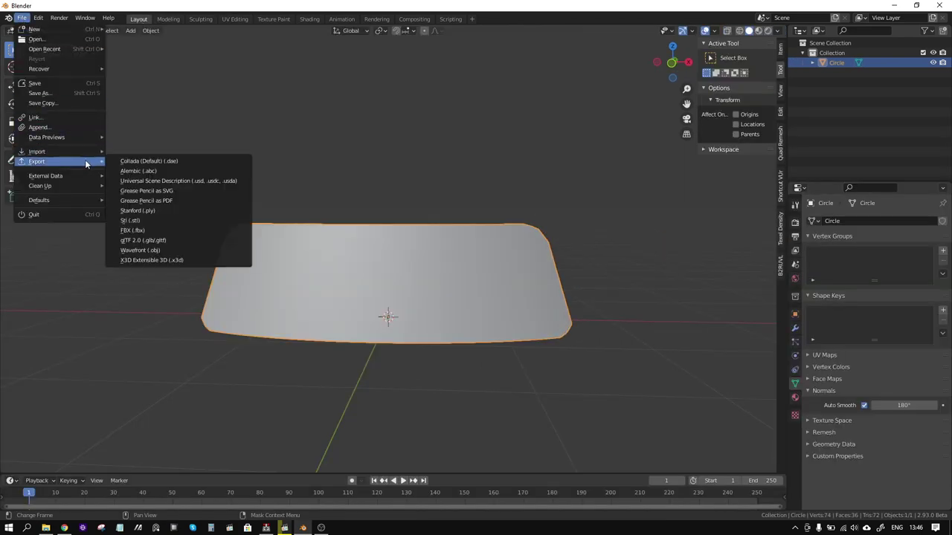
left_click(160, 230)
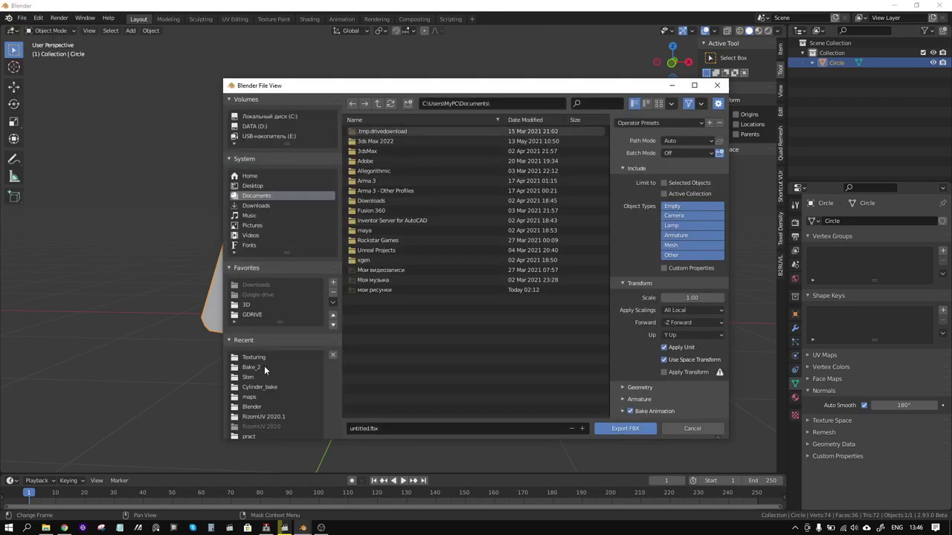
- Browse to 3D > Blender > BlenderModeling > Practice_ in the export file browser
left_click(247, 305)
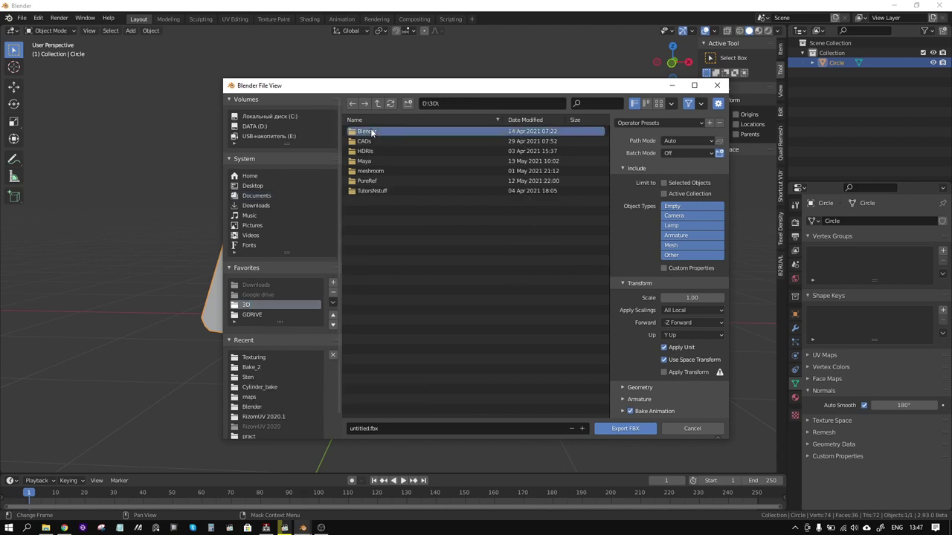
double_click(366, 132)
double_click(386, 152)
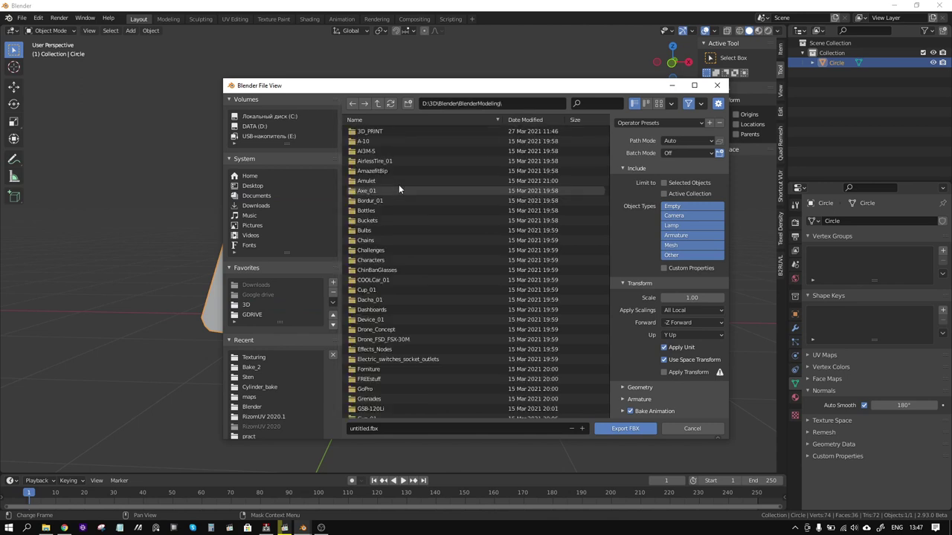
scroll(397, 290, "down", 2)
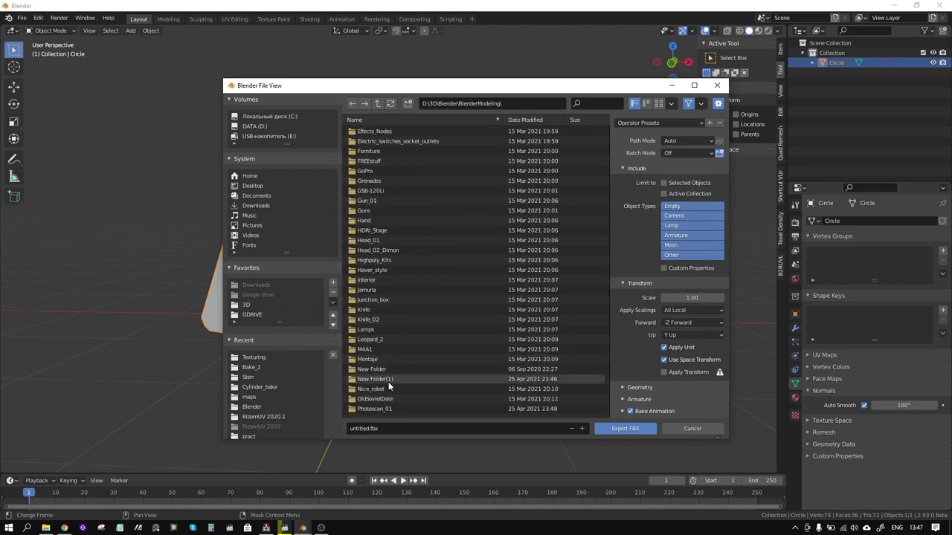
scroll(386, 394, "down", 4)
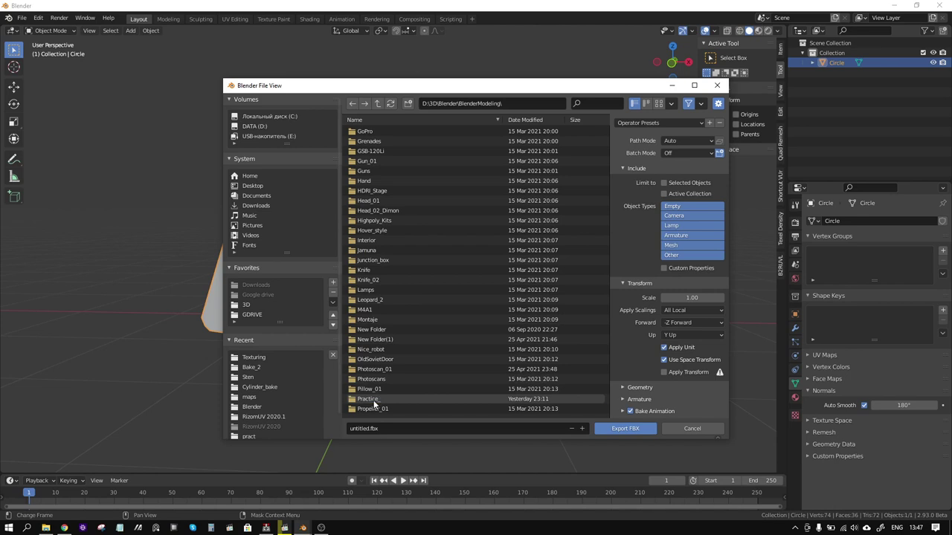
double_click(378, 399)
left_click(379, 428)
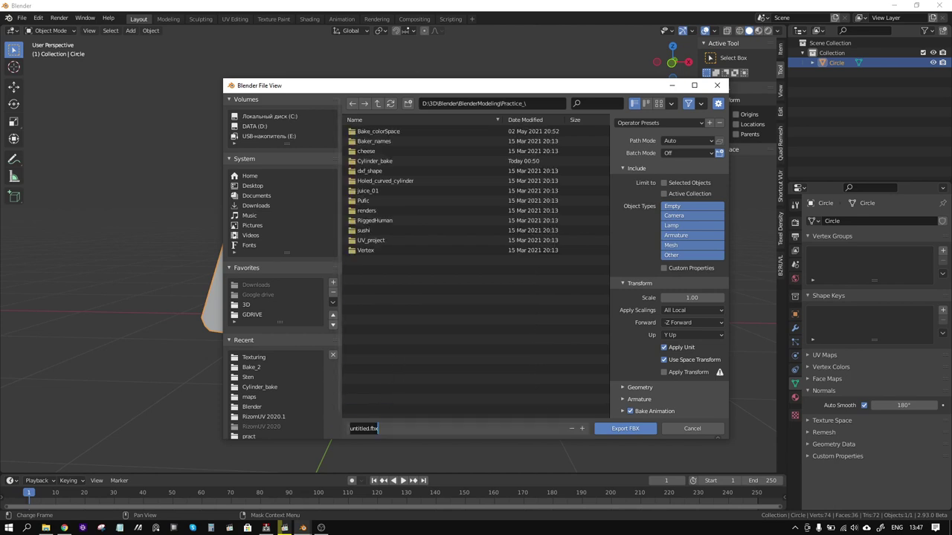
- Create a Glass folder inside Practice_, enter it, and name the file Glass
left_click(408, 104)
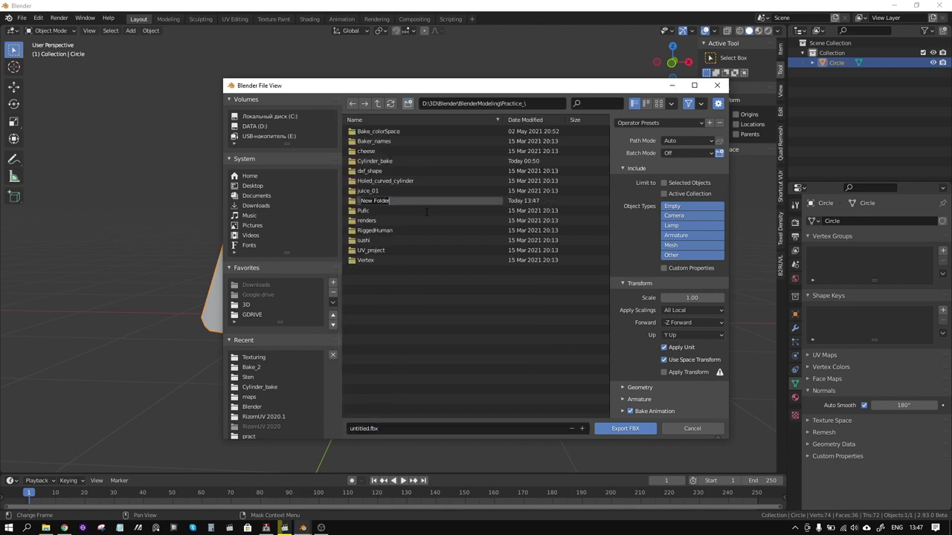
type("Glass")
key("Return")
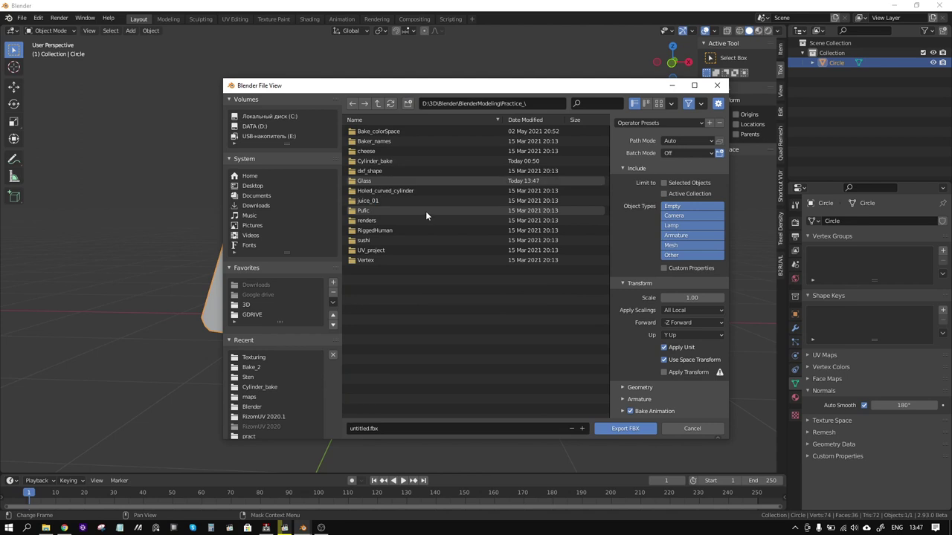
double_click(386, 181)
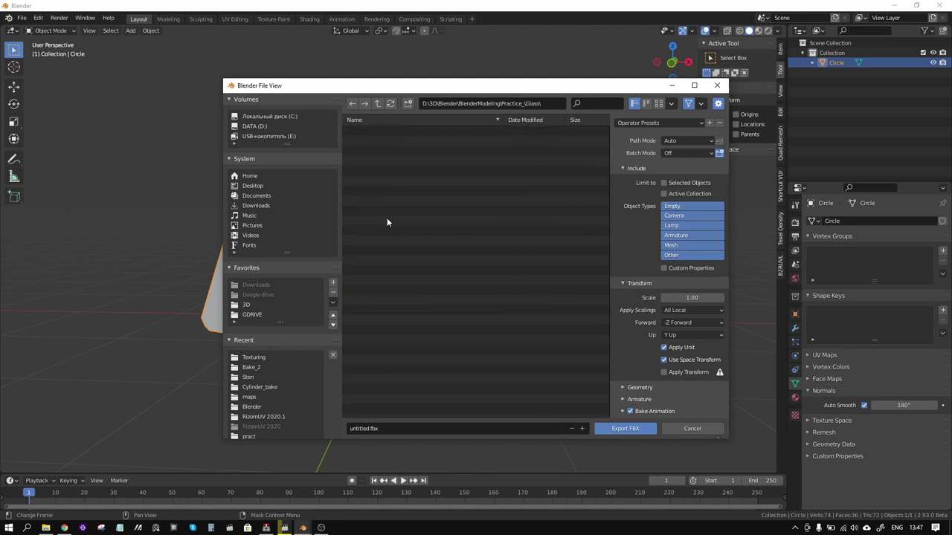
double_click(372, 428)
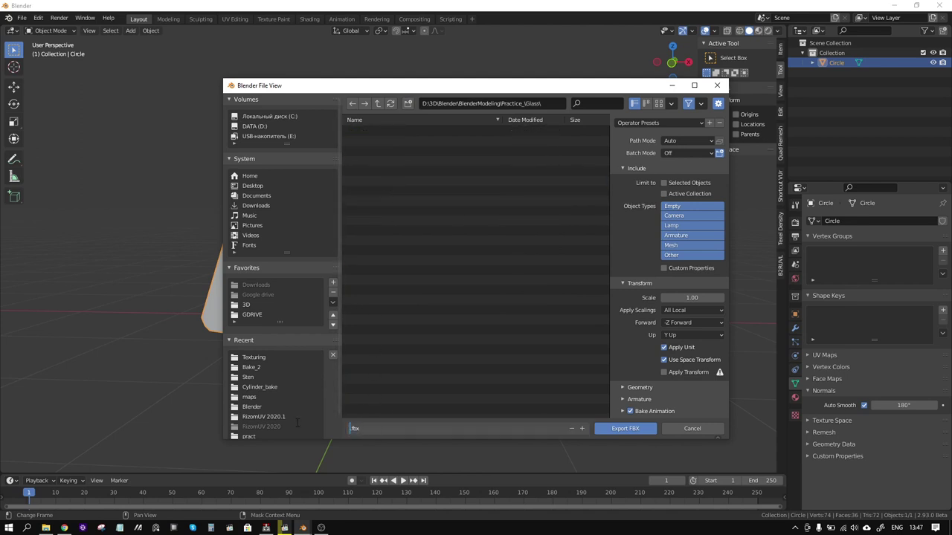
type("Gl")
type("ass")
- Export Glass.fbx, minimise Blender to the desktop, and launch Substance Painter from its shortcut
left_click(626, 429)
key("super+d")
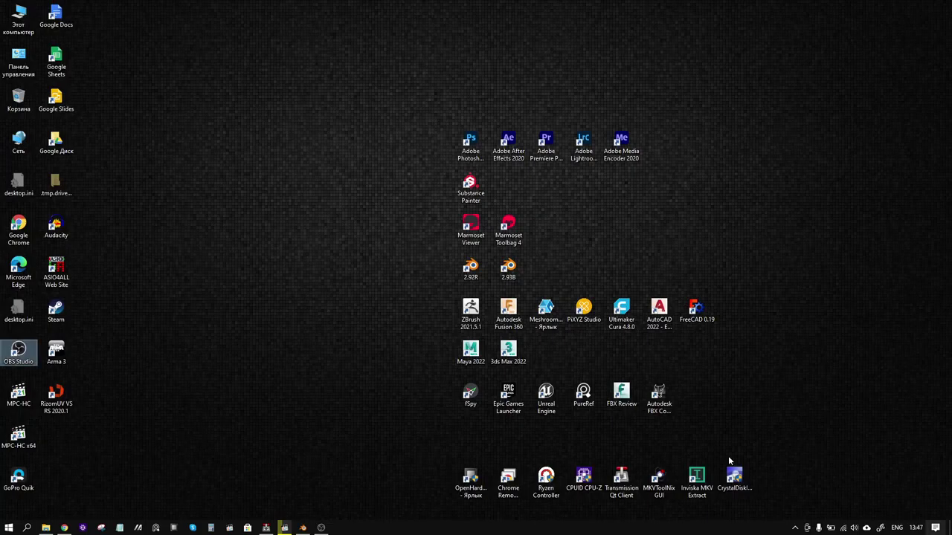
double_click(470, 185)
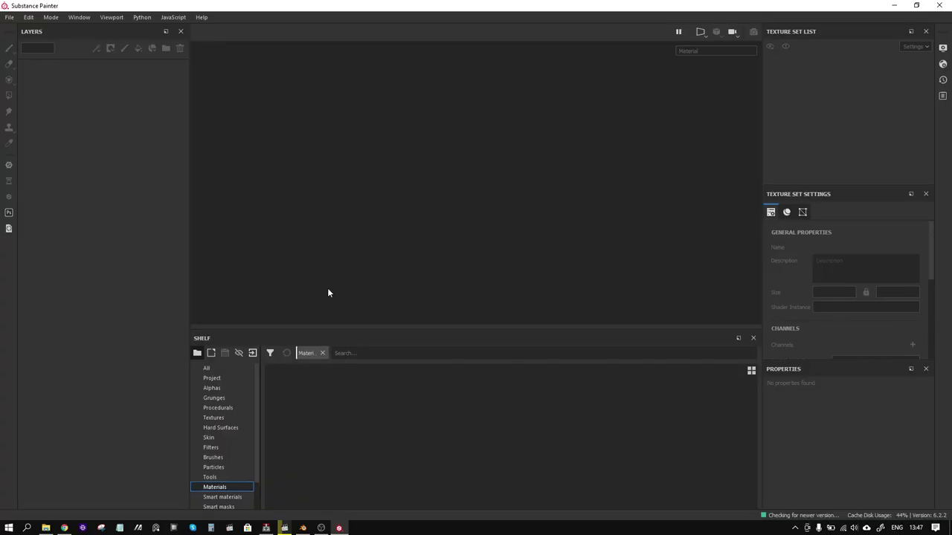
- Create a new project using Practice_\Glass\Glass.fbx as the mesh and confirm with OK
left_click(10, 17)
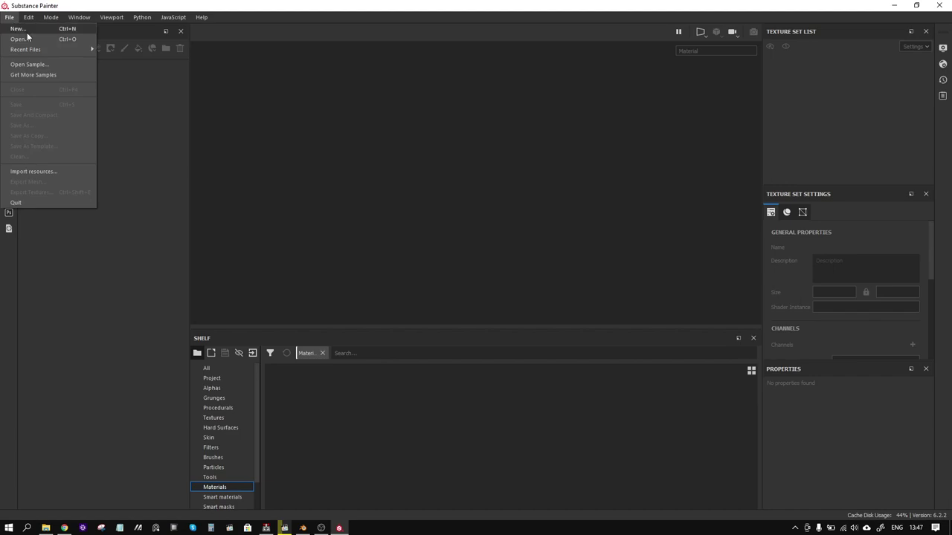
left_click(26, 24)
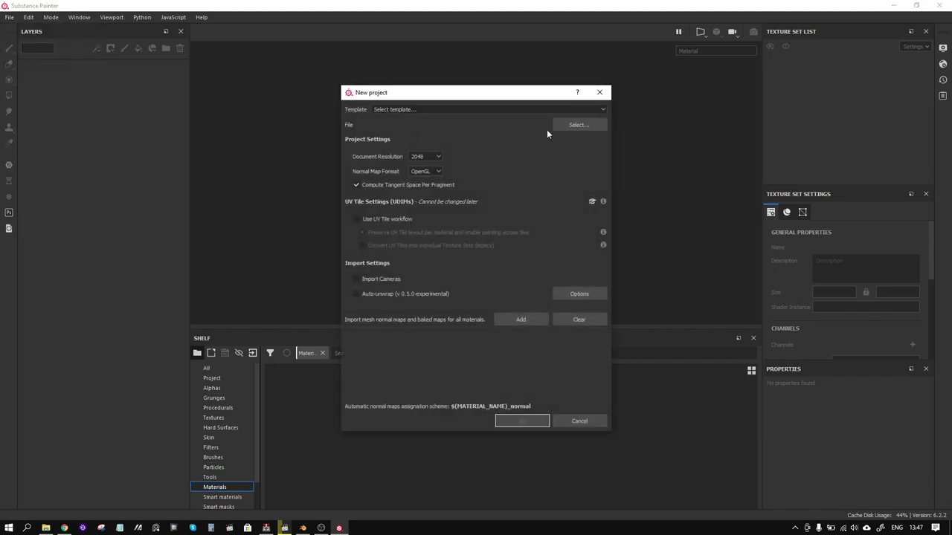
left_click(577, 126)
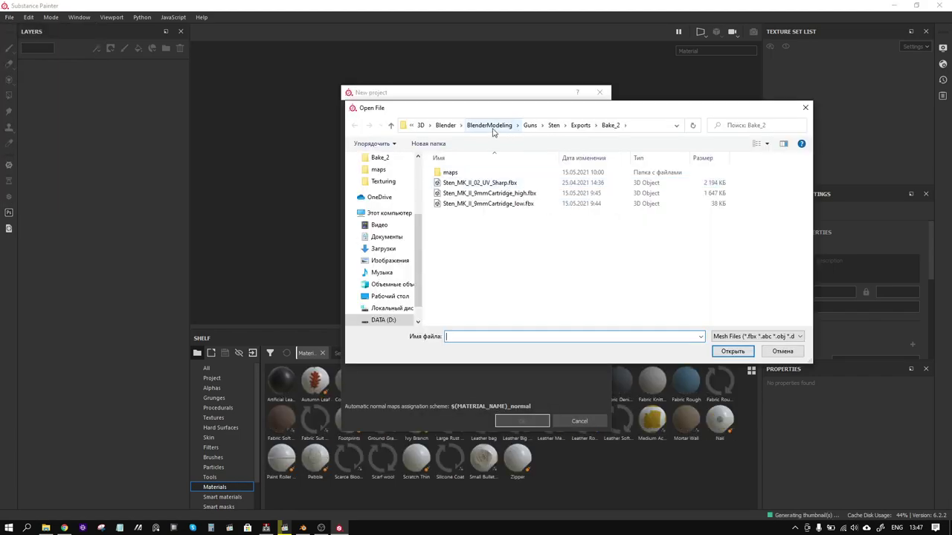
left_click(489, 125)
scroll(521, 252, "down", 5)
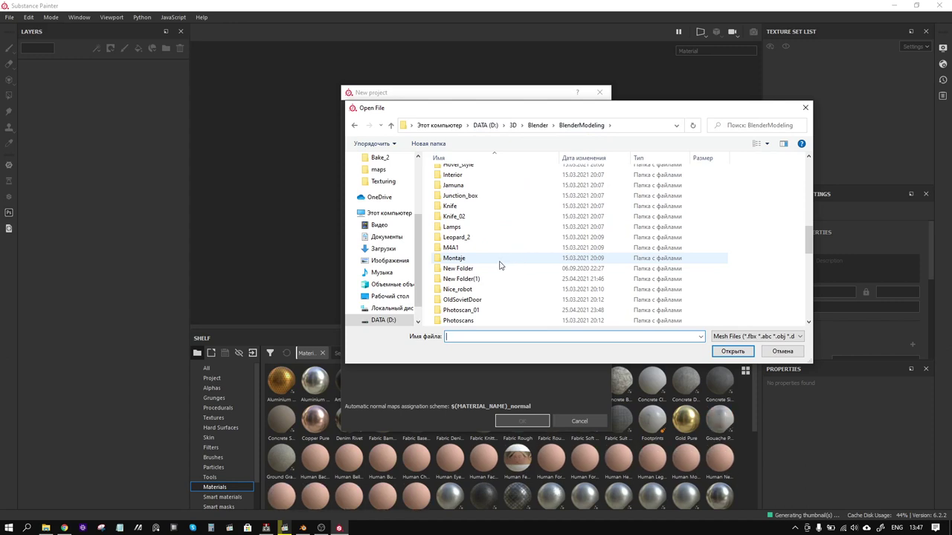
scroll(479, 309, "down", 1)
double_click(480, 310)
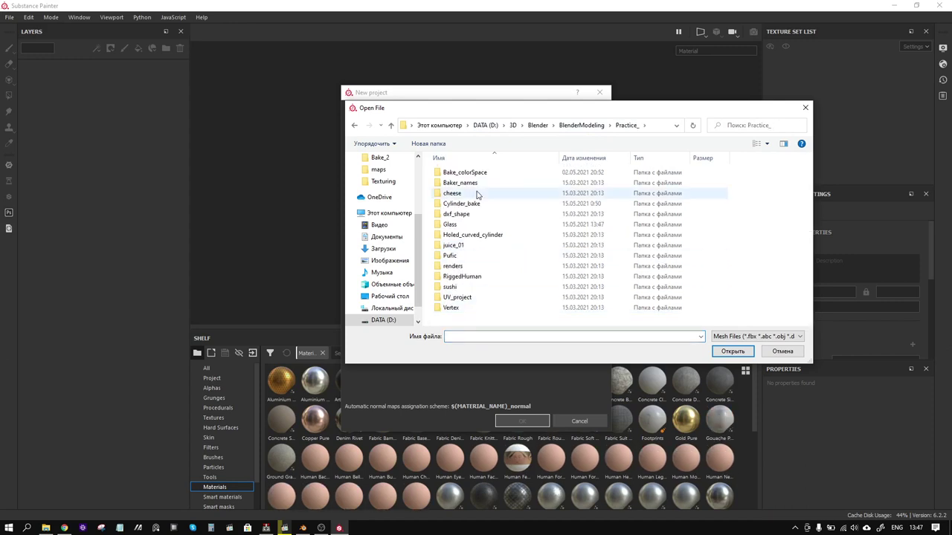
double_click(490, 227)
double_click(460, 173)
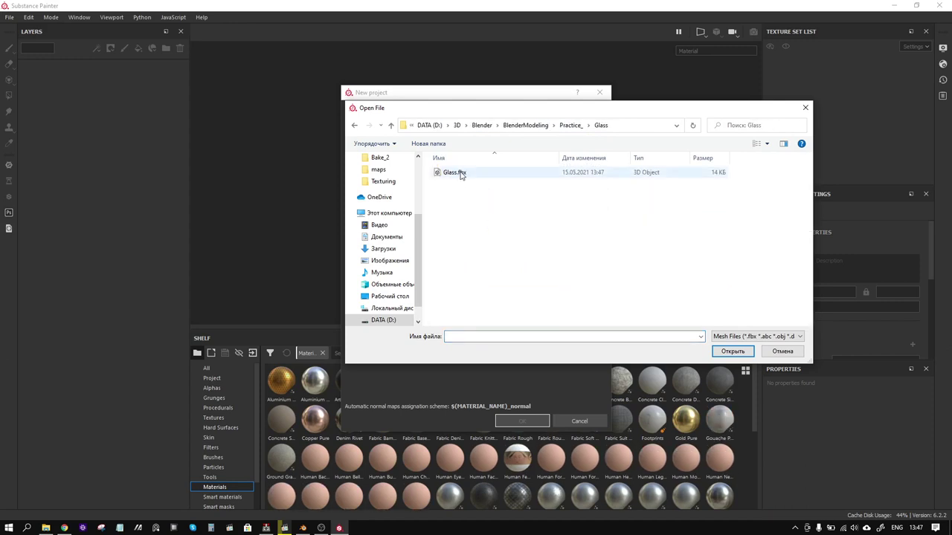
left_click(529, 420)
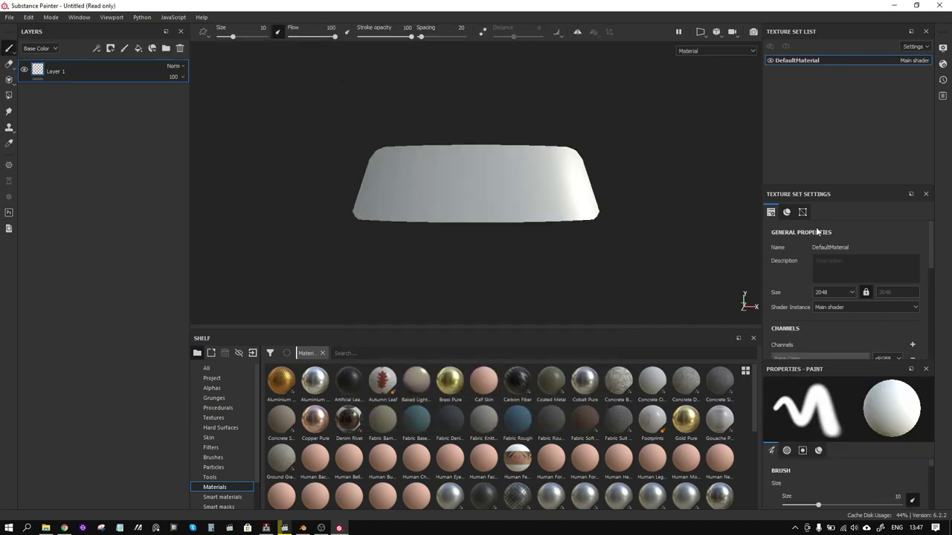
- Bake the windshield's DefaultMaterial mesh maps at 2048 output size with Subsampling 2x2 antialiasing
left_click(802, 213)
scroll(846, 301, "down", 2)
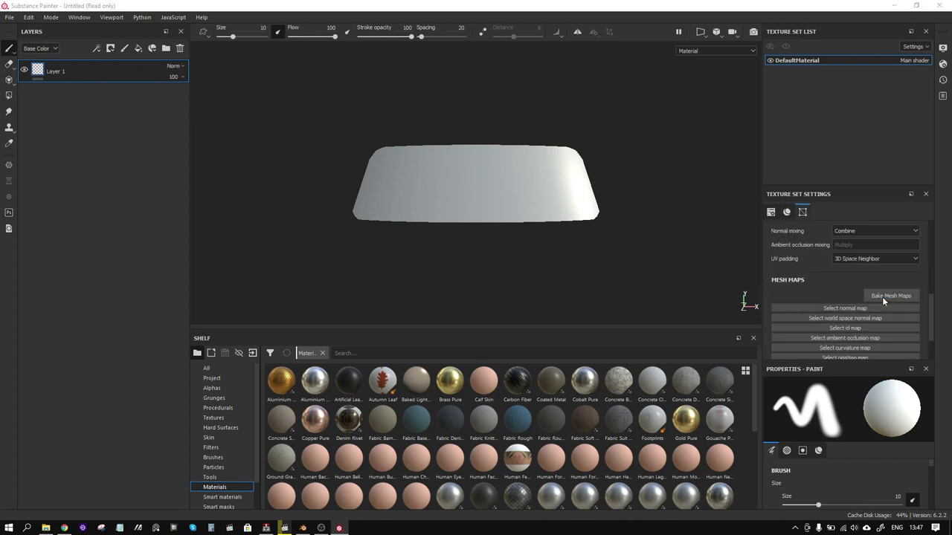
left_click(882, 297)
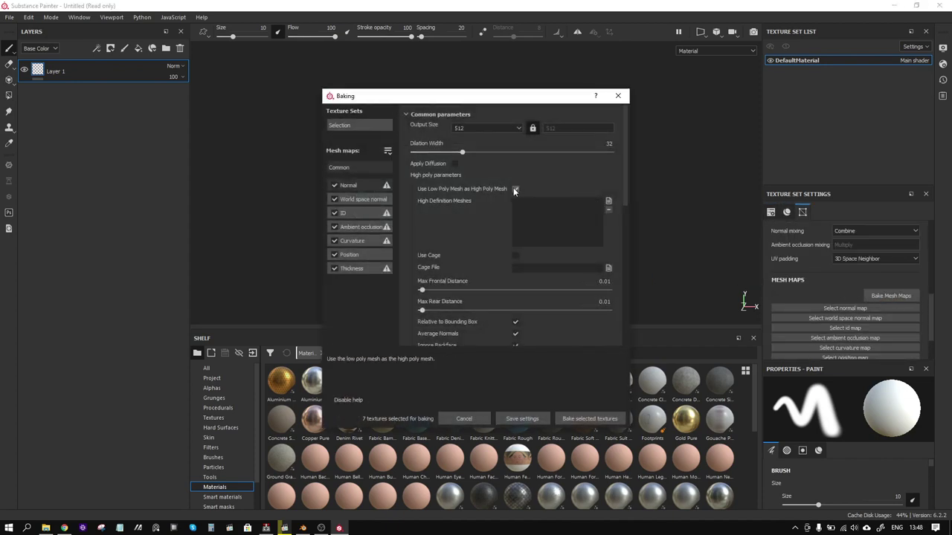
left_click(520, 129)
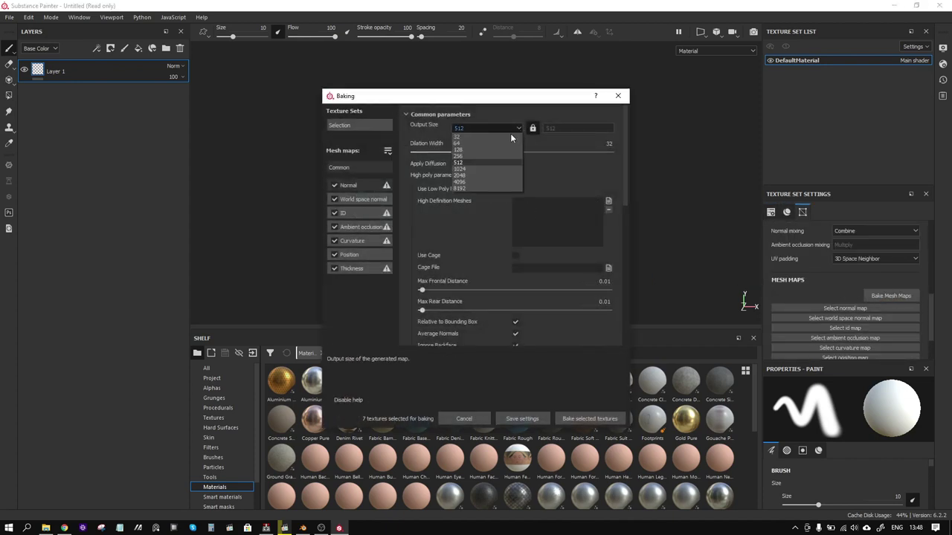
left_click(479, 177)
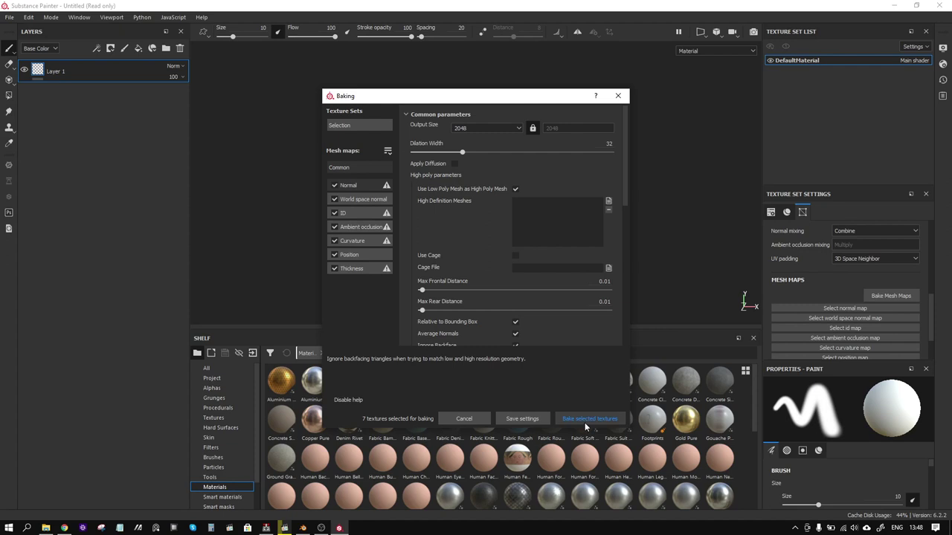
scroll(471, 239, "down", 3)
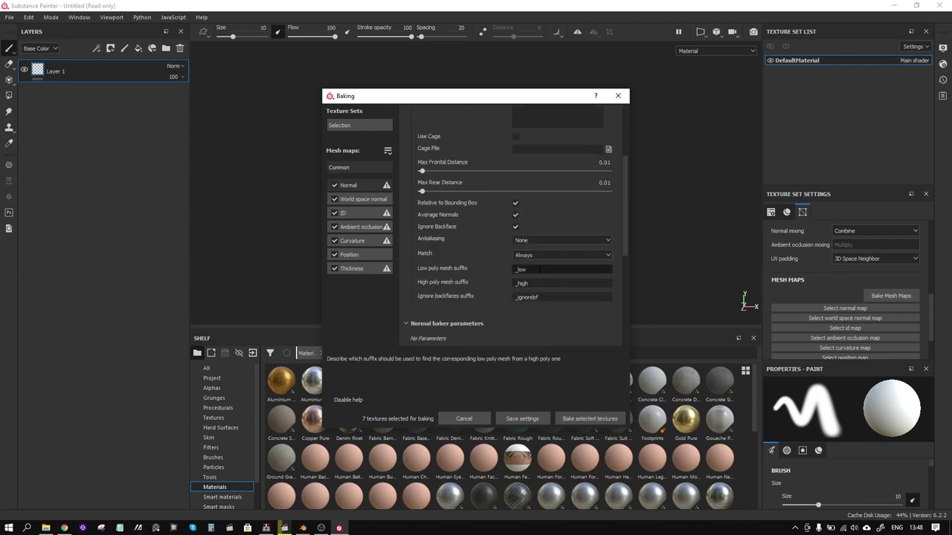
left_click(540, 241)
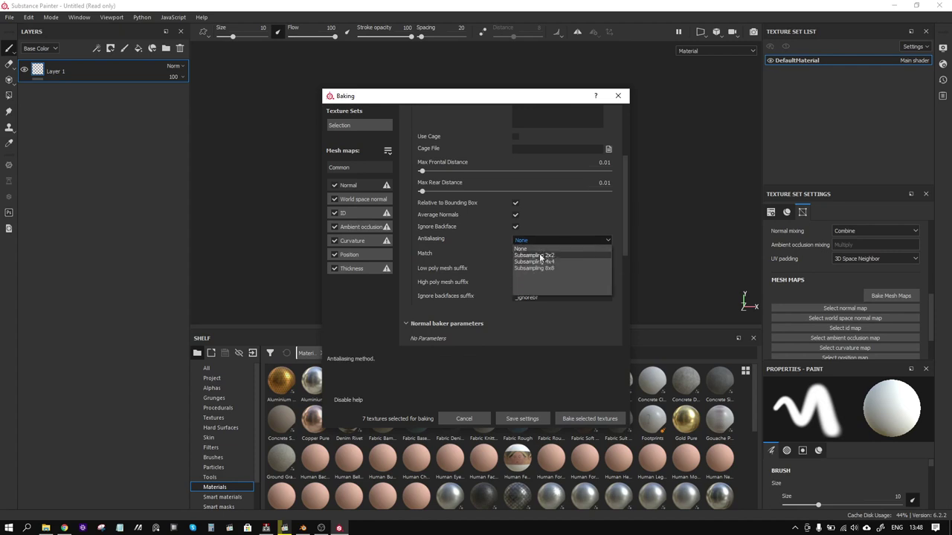
left_click(540, 256)
left_click(584, 416)
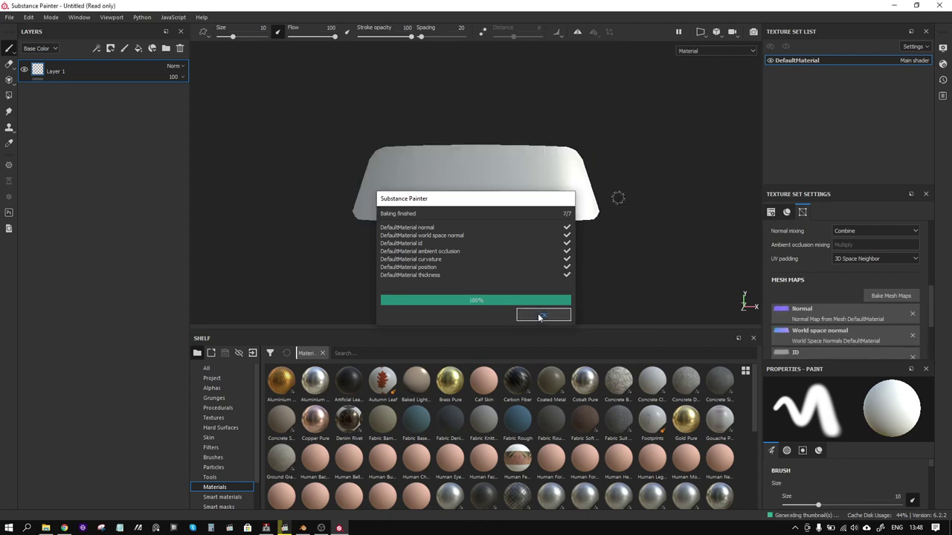
- Close the finished bake report and orbit the windshield to inspect the baked result
left_click(543, 315)
mouse_move(492, 229)
left_mouse_down("alt")
mouse_move(624, 233)
mouse_move(533, 230)
left_mouse_up("alt")
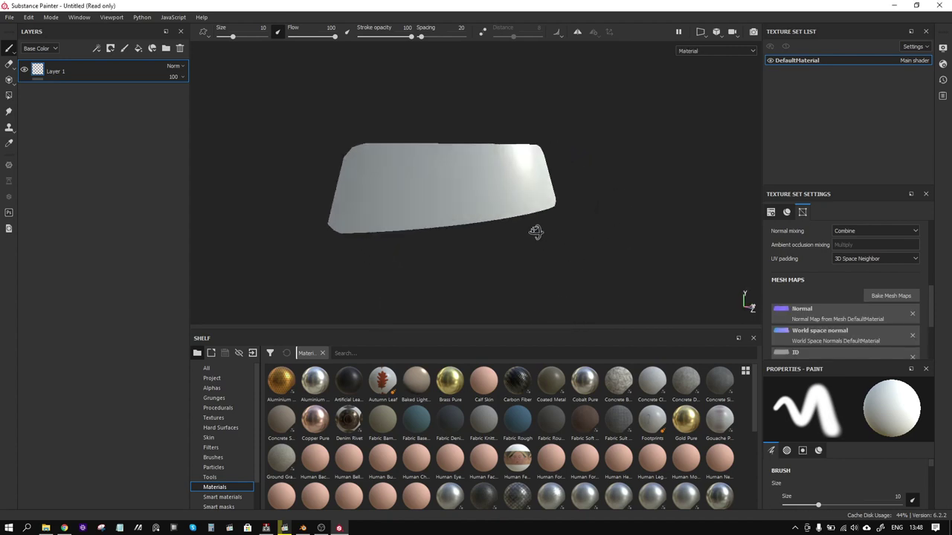
right_click(60, 139)
left_click(26, 111)
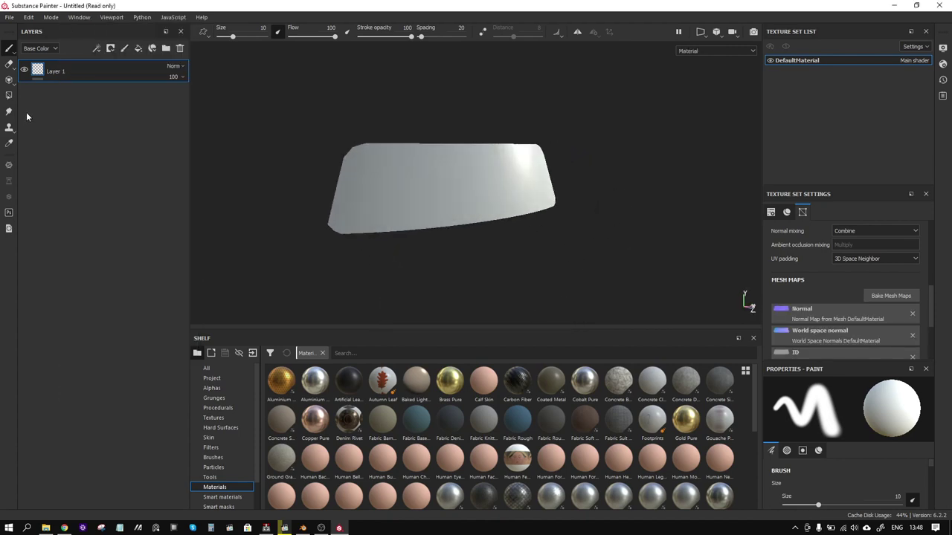
- Add a new layer above Layer 1 and rename Layer 1 to 'mask'
left_click(124, 49)
double_click(62, 95)
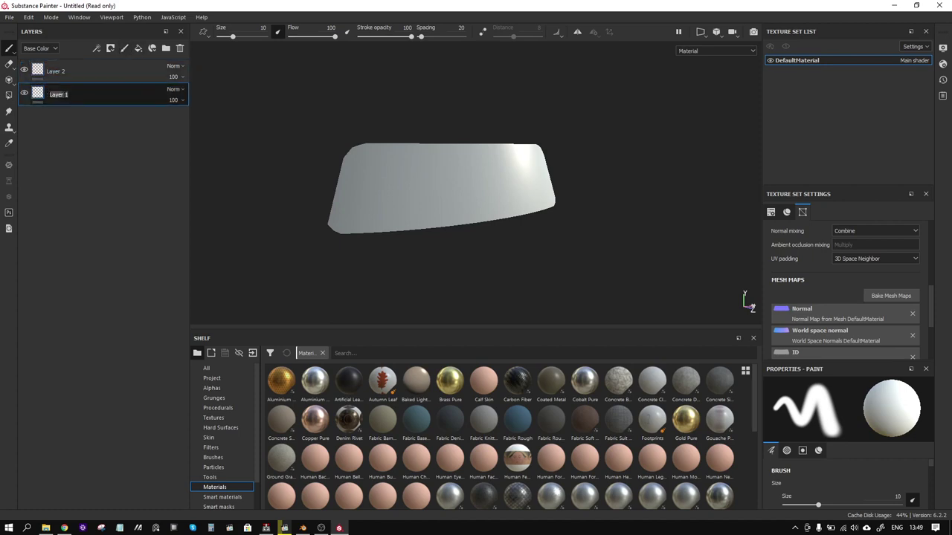
type("mask")
right_click(63, 93)
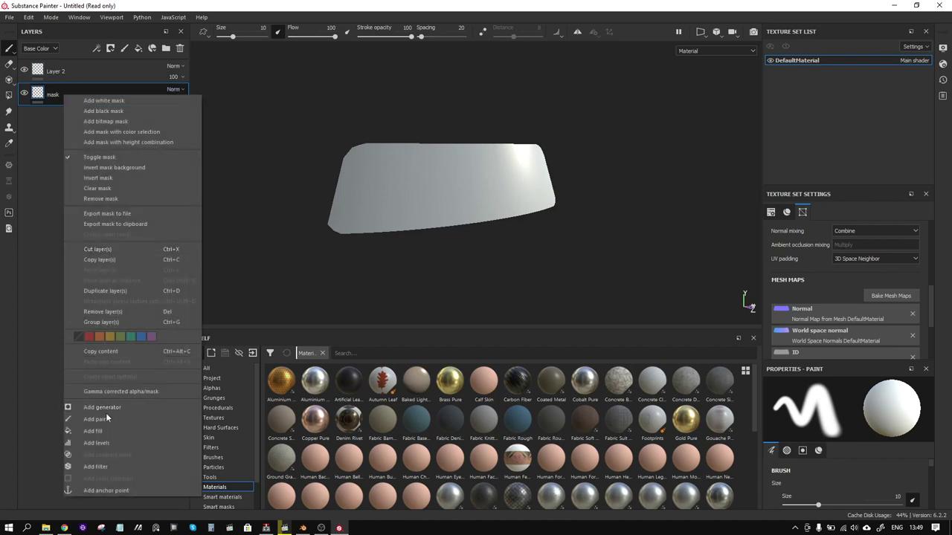
key("Escape")
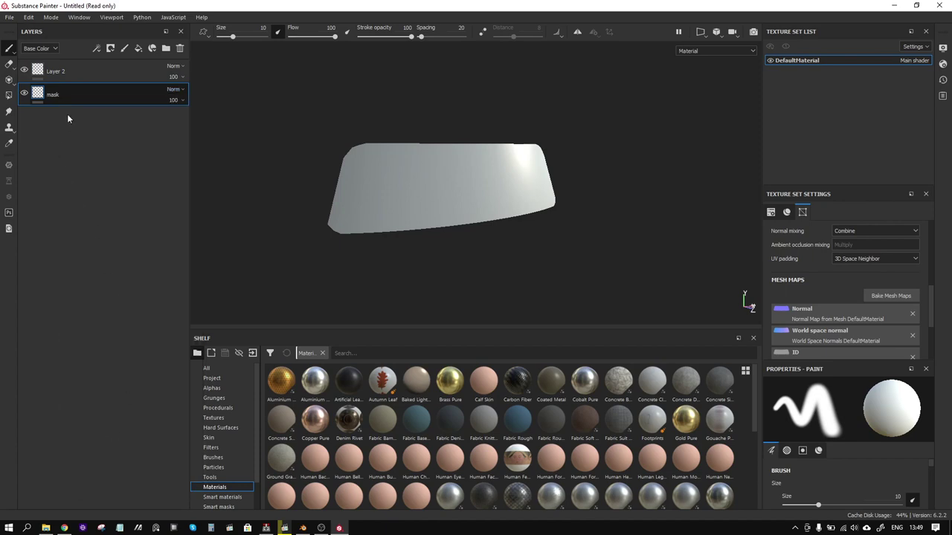
- Give the mask layer's fill a dark red base colour and disable metal, rough, nrm and height
scroll(782, 449, "down", 2)
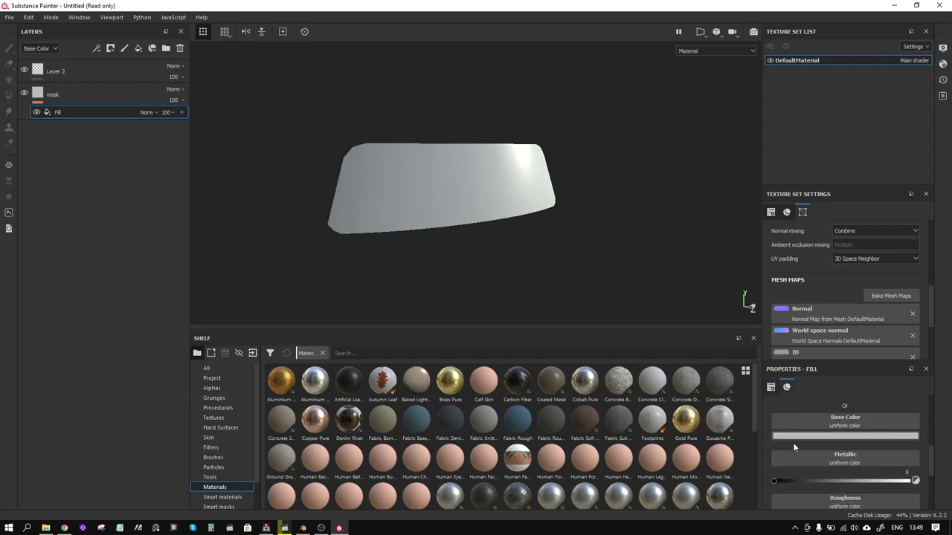
left_click(793, 439)
left_click_drag(860, 364, 879, 364)
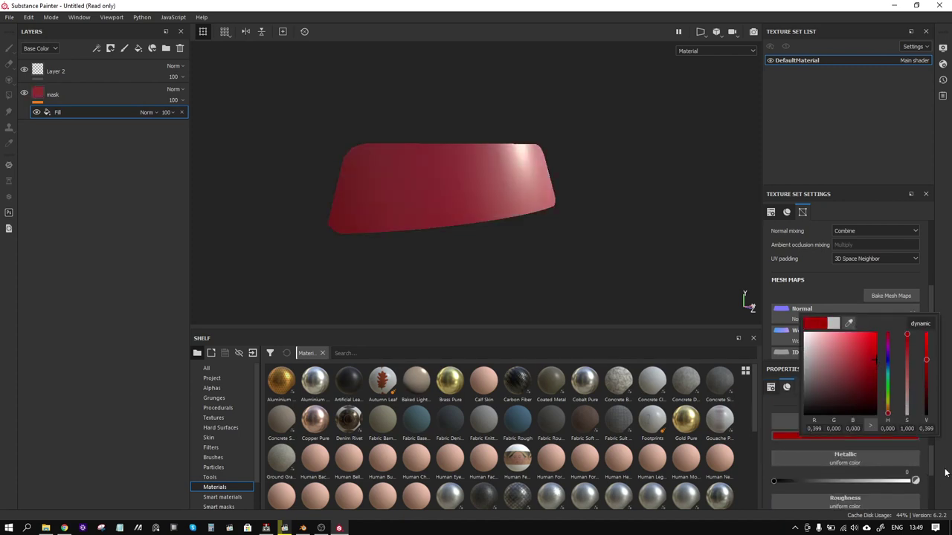
scroll(863, 454, "up", 3)
left_click(813, 486)
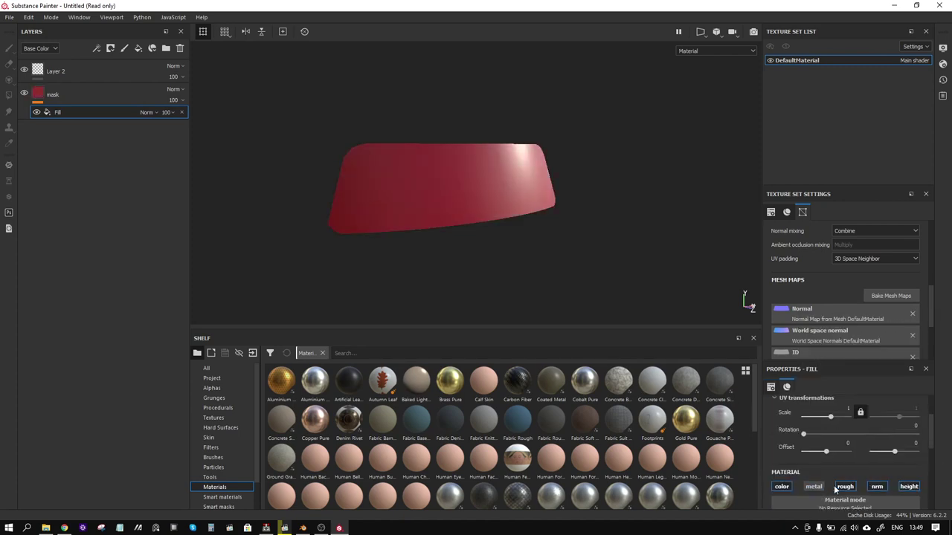
left_click(844, 486)
left_click(876, 487)
left_click(909, 486)
left_click(75, 95)
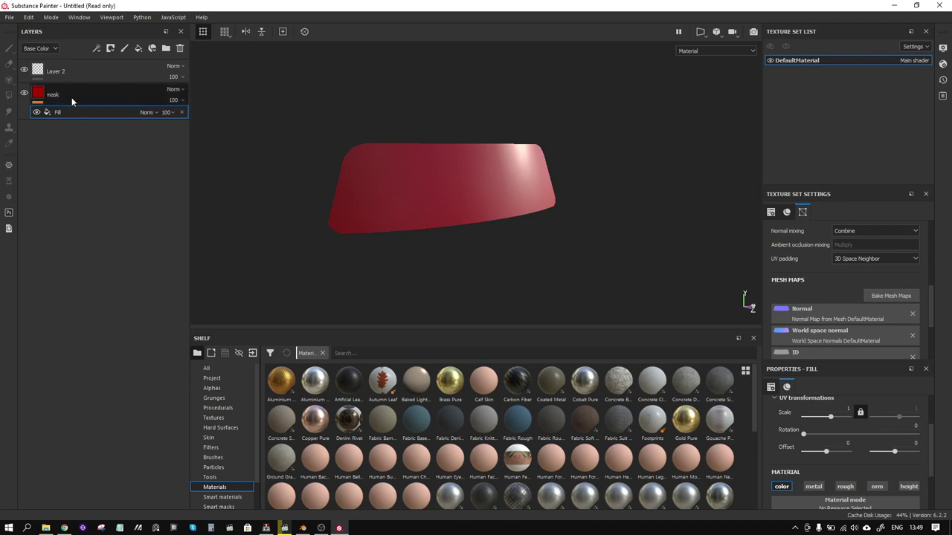
right_click(75, 95)
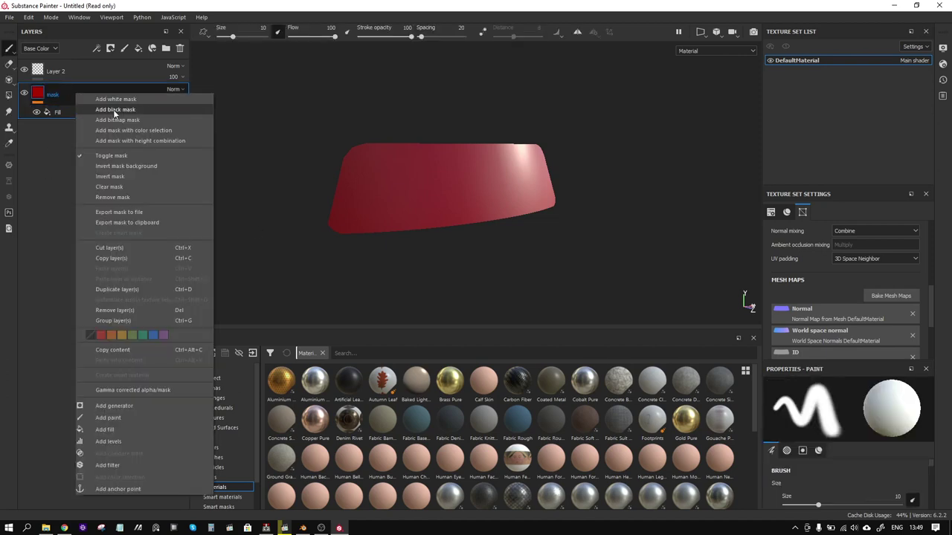
- Add a black mask to the red layer with a fill effect inside it
left_click(116, 109)
right_click(55, 96)
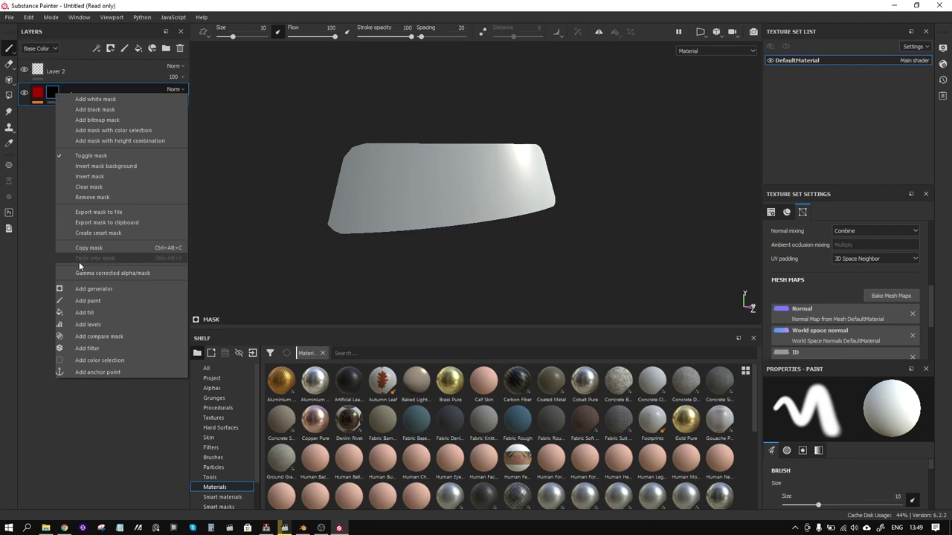
left_click(113, 311)
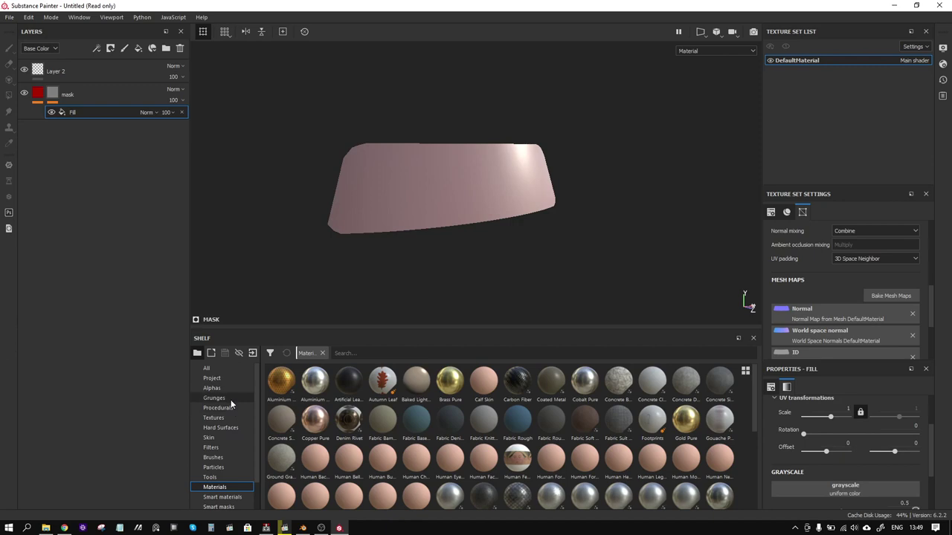
- Use Grunge Dirt from the Large-thumbnail Grunges shelf as the mask fill's grayscale pattern
left_click(227, 399)
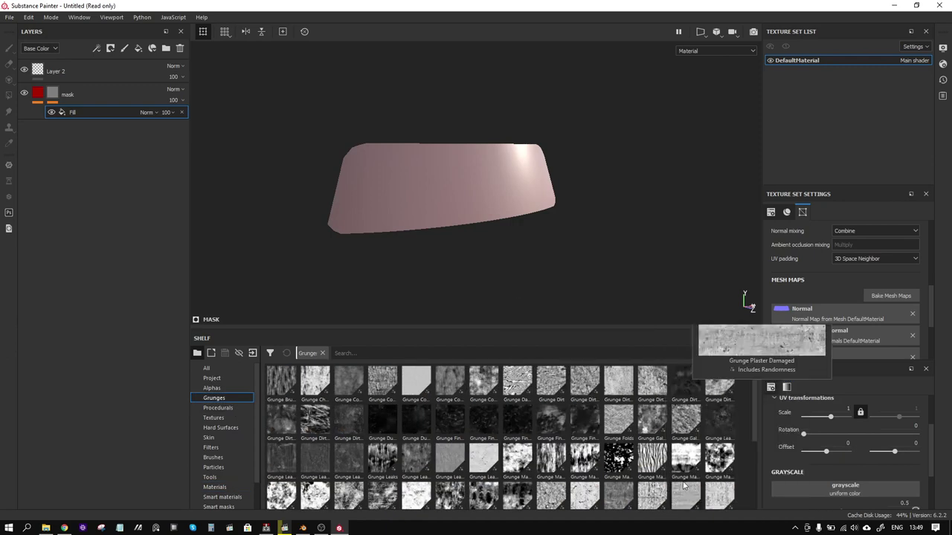
left_click(745, 370)
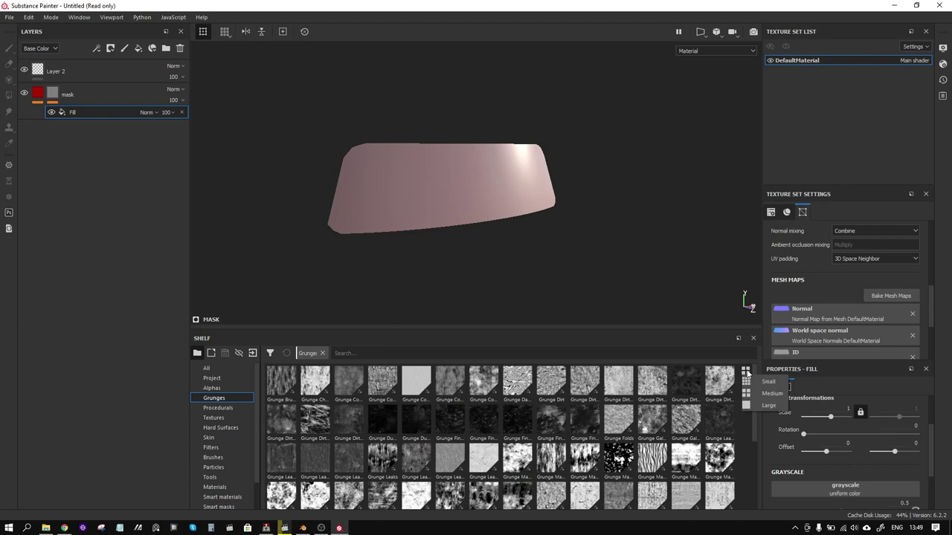
left_click(765, 407)
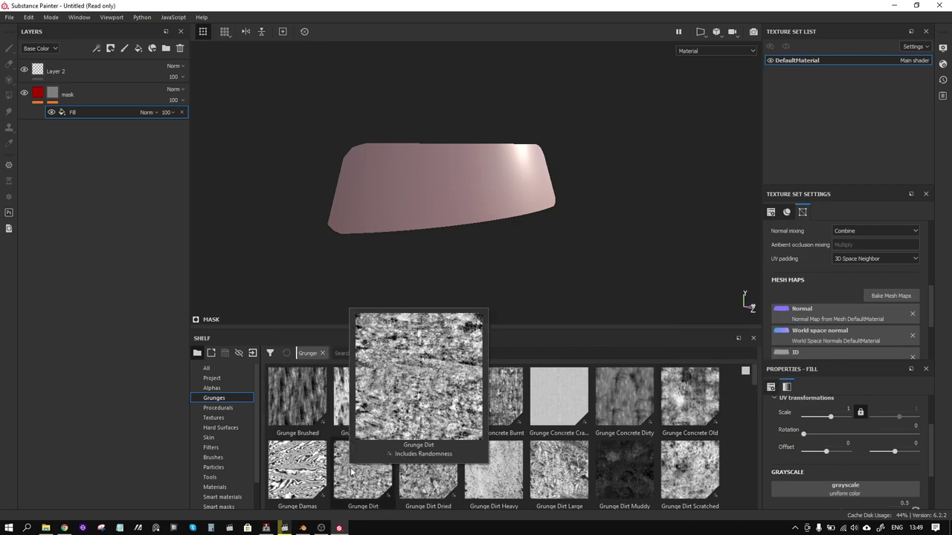
mouse_move(363, 470)
left_click_drag(362, 471, 829, 488)
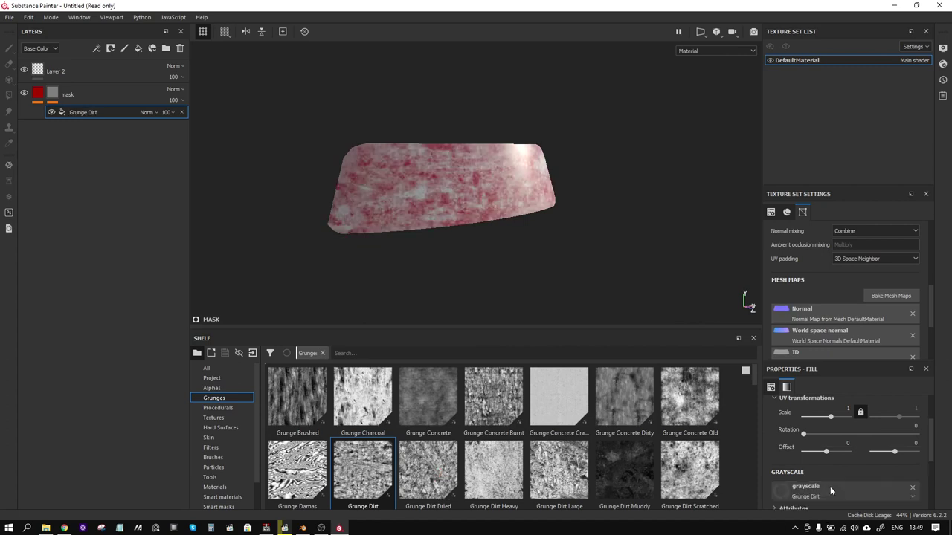
- Add a second fill effect above Grunge Dirt in the mask, set to Screen blending
left_click_drag(493, 158, 486, 171, "alt")
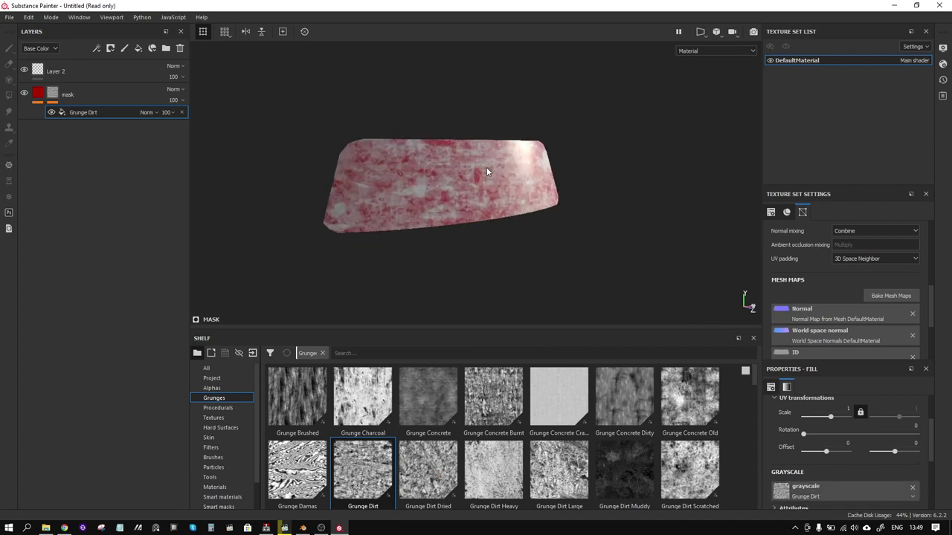
right_click_drag(487, 168, 528, 193, "alt")
mouse_move(581, 235)
left_mouse_down("alt")
mouse_move(510, 223)
mouse_move(568, 233)
left_mouse_up("alt")
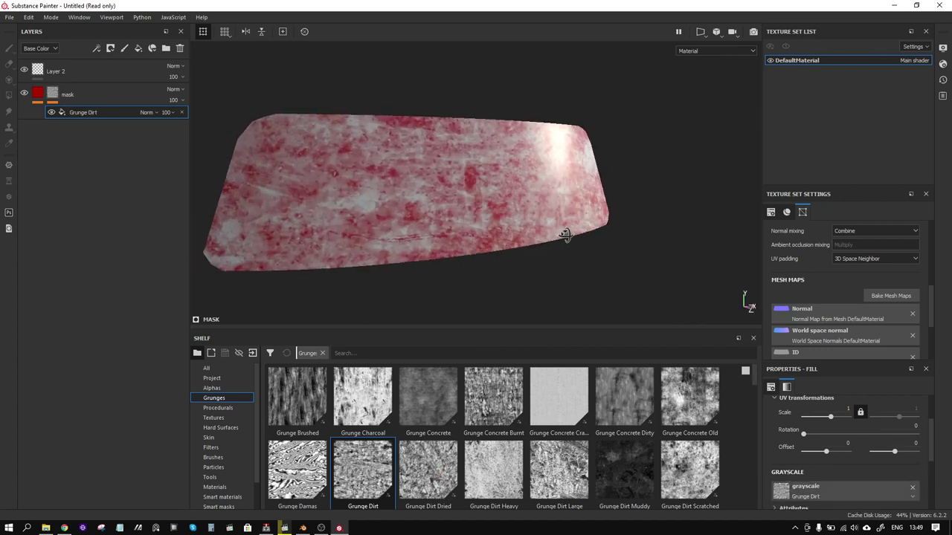
right_click(79, 113)
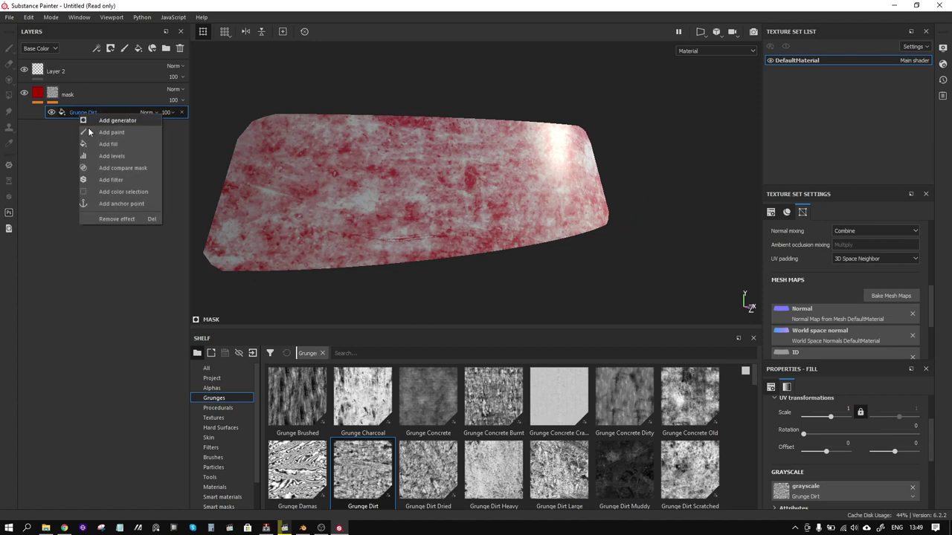
left_click(123, 144)
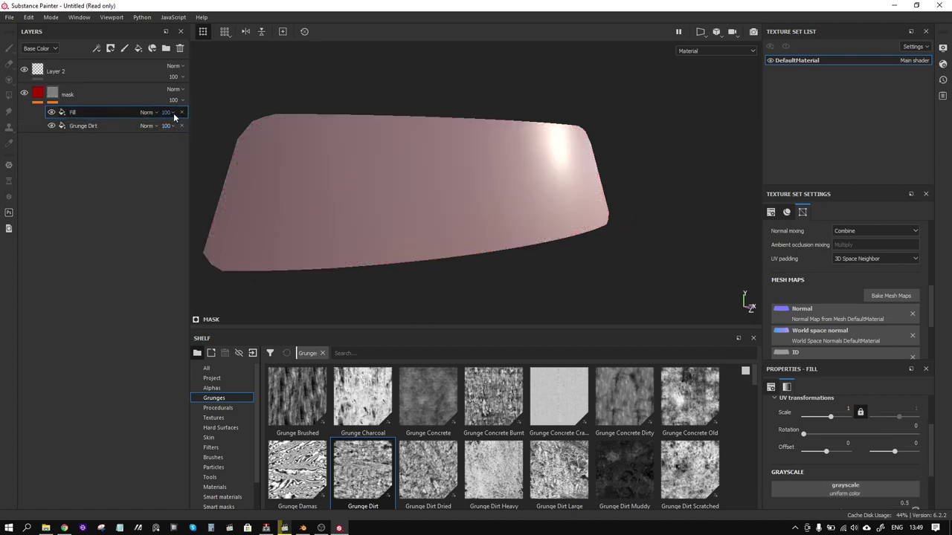
left_click(149, 113)
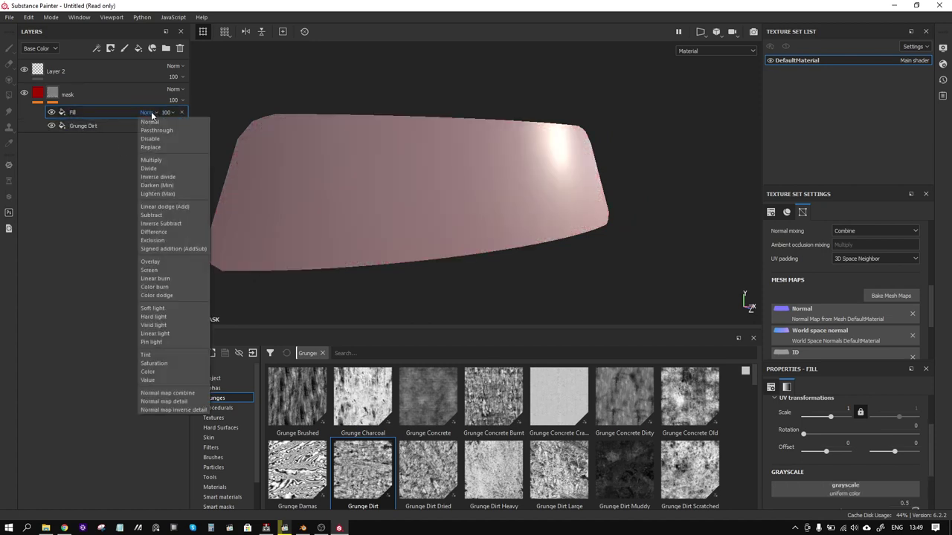
left_click(165, 269)
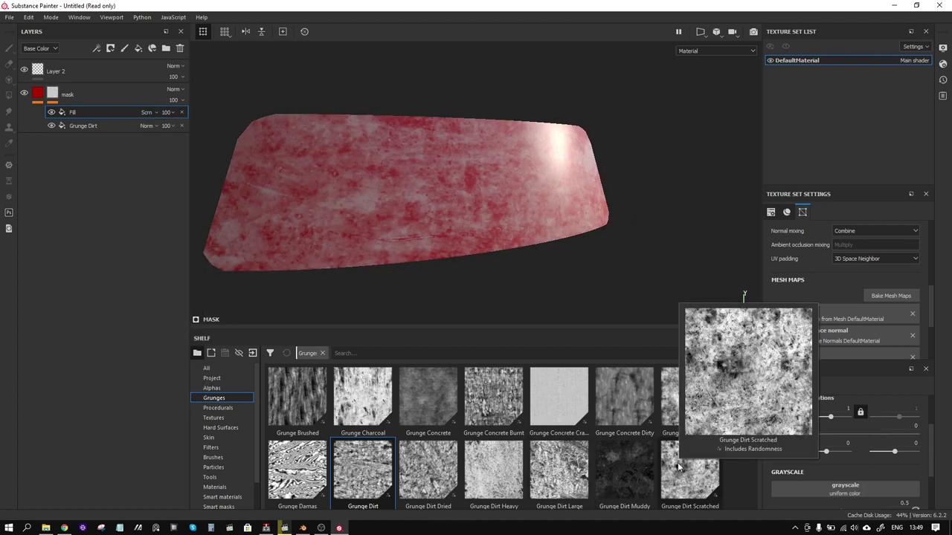
- Use Grunge Dirt Large as the new fill's pattern with balance 0.43 and contrast 0
mouse_move(566, 464)
left_mouse_down()
mouse_move(775, 471)
mouse_move(809, 489)
left_mouse_up()
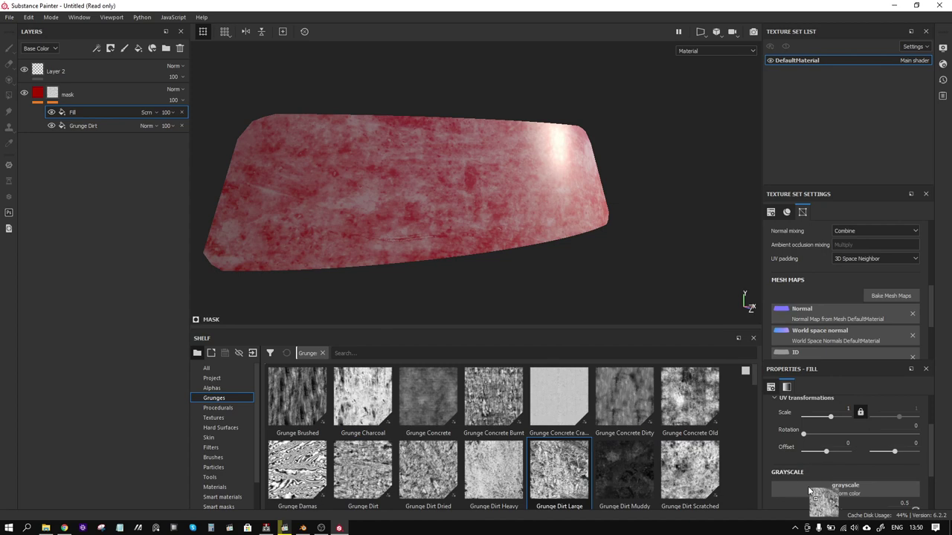
mouse_move(569, 308)
left_mouse_down("alt")
mouse_move(568, 272)
mouse_move(454, 255)
mouse_move(463, 266)
mouse_move(537, 266)
left_mouse_up("alt")
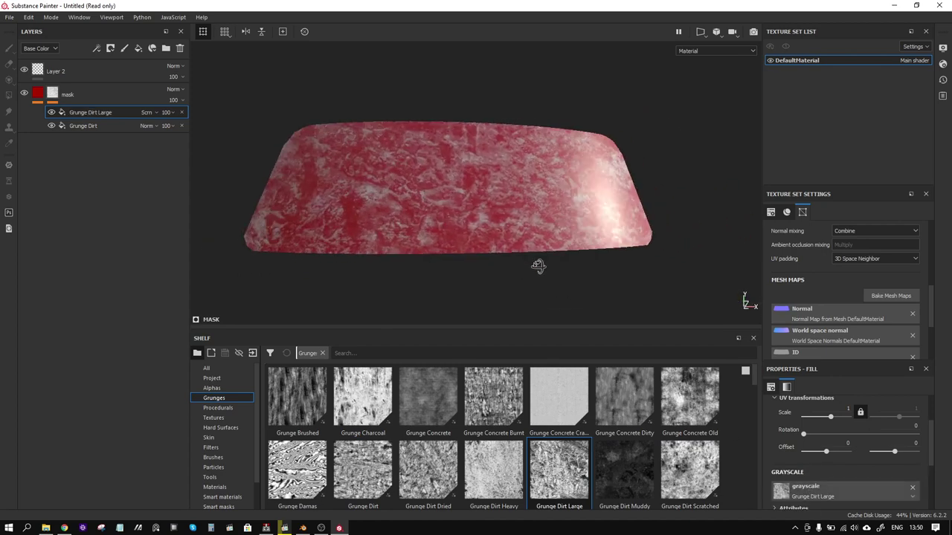
scroll(777, 431, "down", 2)
mouse_move(832, 470)
left_mouse_down()
mouse_move(889, 464)
mouse_move(824, 464)
mouse_move(841, 466)
left_mouse_up()
mouse_move(782, 486)
left_mouse_down()
mouse_move(828, 487)
mouse_move(762, 485)
left_mouse_up()
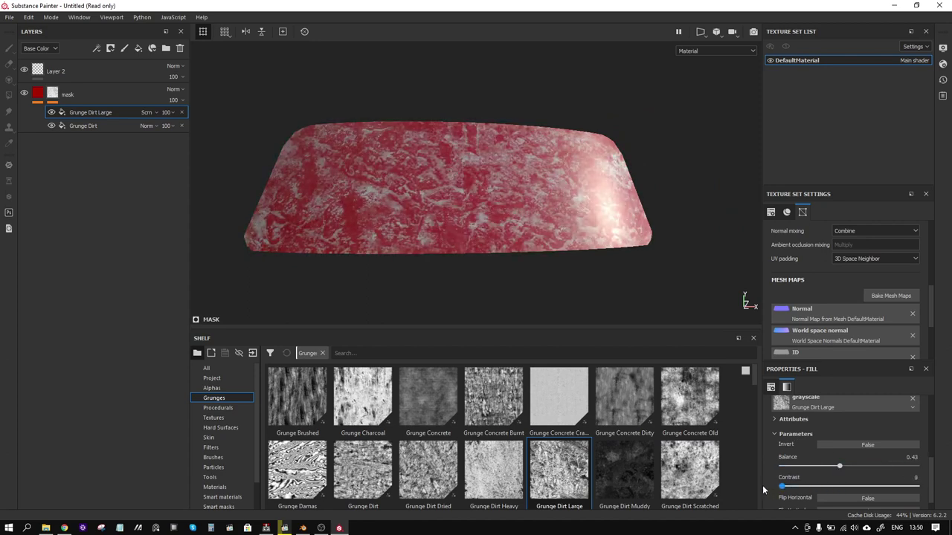
mouse_move(482, 206)
left_mouse_down("alt")
mouse_move(488, 202)
mouse_move(453, 203)
left_mouse_up("alt")
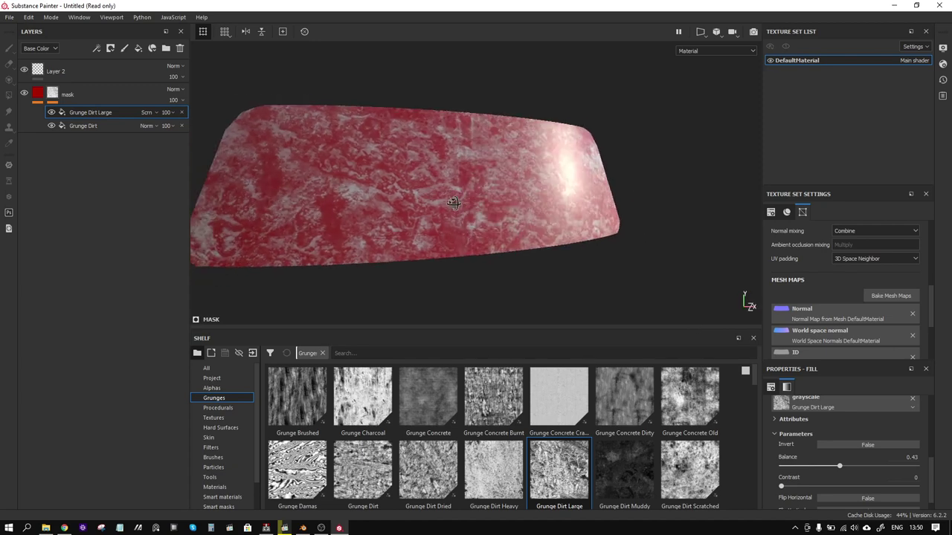
- Add an extra fill above Grunge Dirt Large, remove it again, and reselect the mask layer
right_click(97, 113)
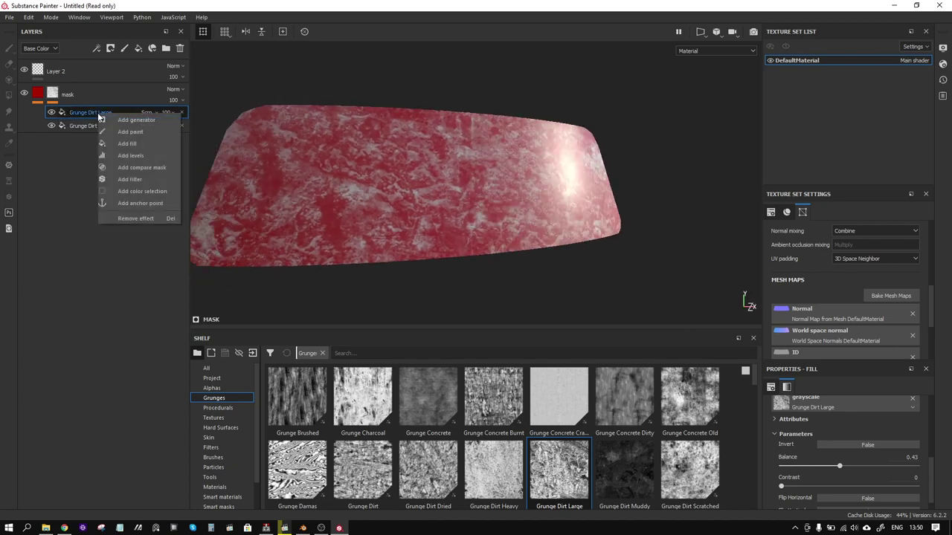
left_click(141, 145)
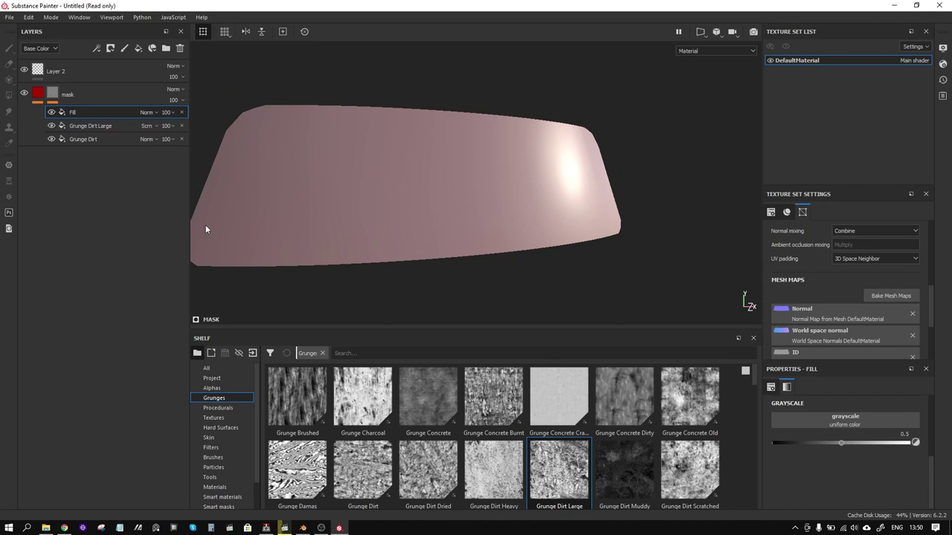
left_click(182, 112)
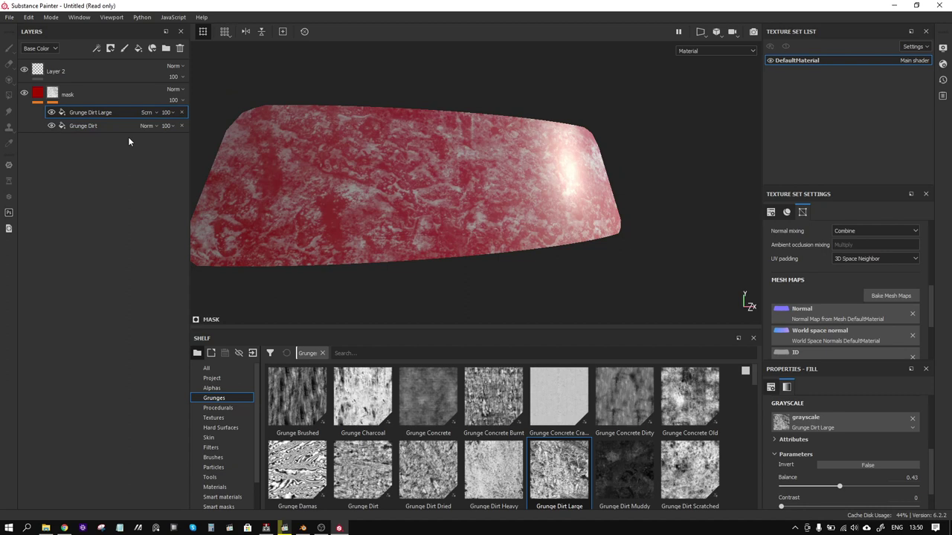
left_click(105, 92)
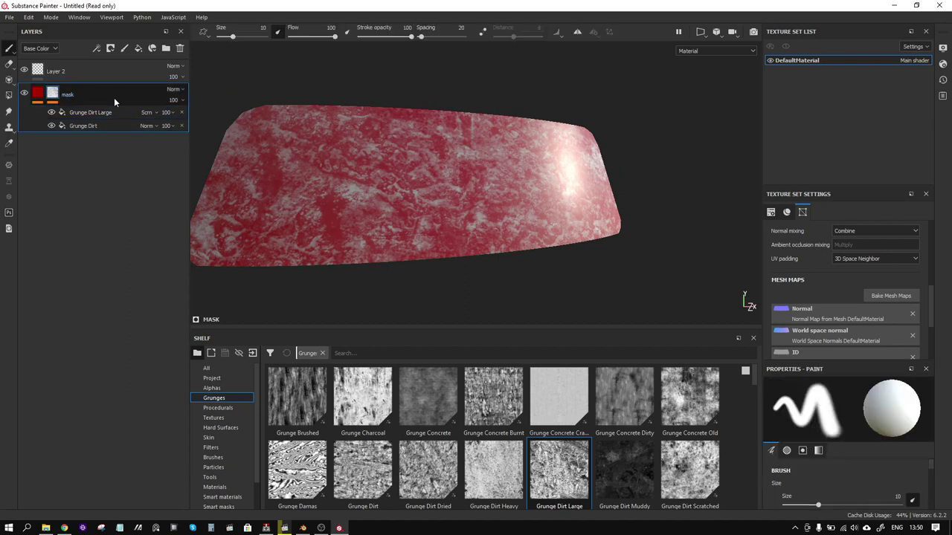
- Duplicate the red mask layer and rename the copy to mask_2
right_click(114, 98)
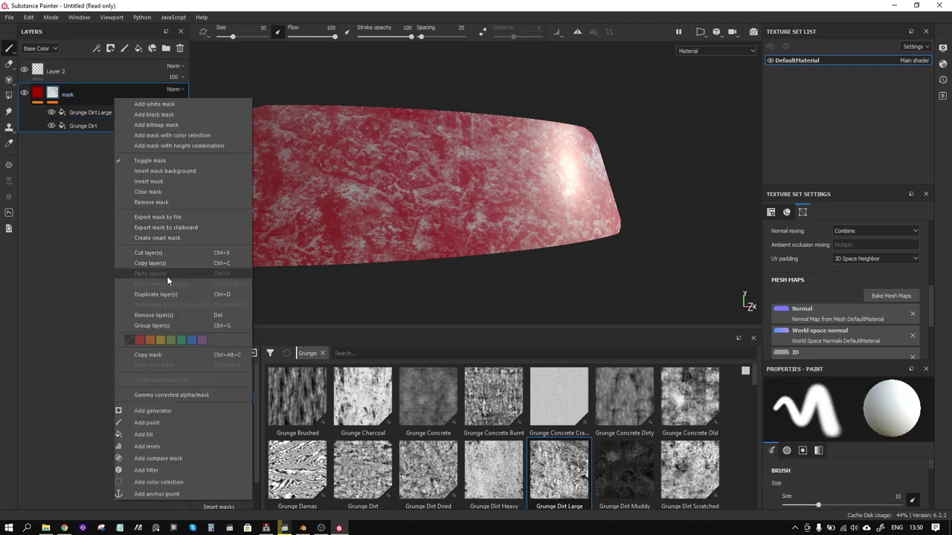
left_click(161, 294)
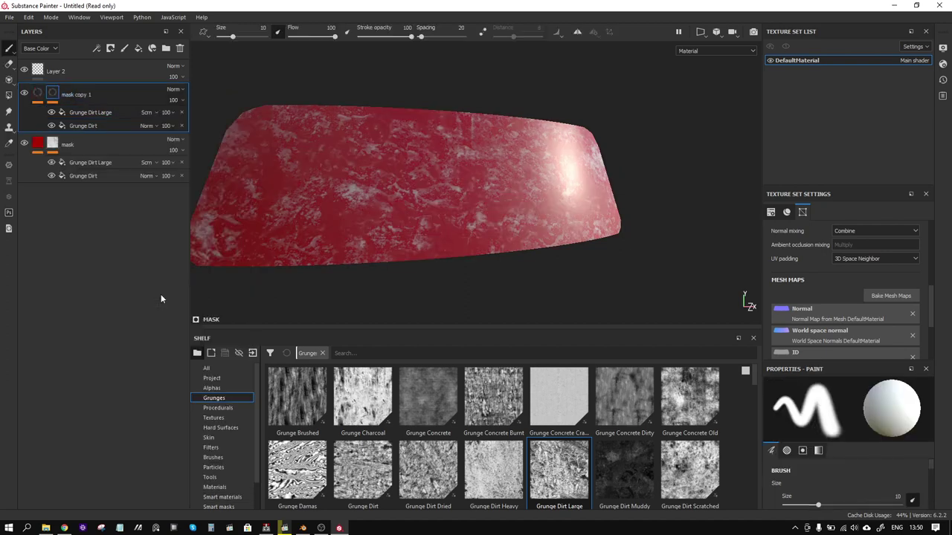
double_click(87, 95)
left_click(77, 144)
left_click(87, 97)
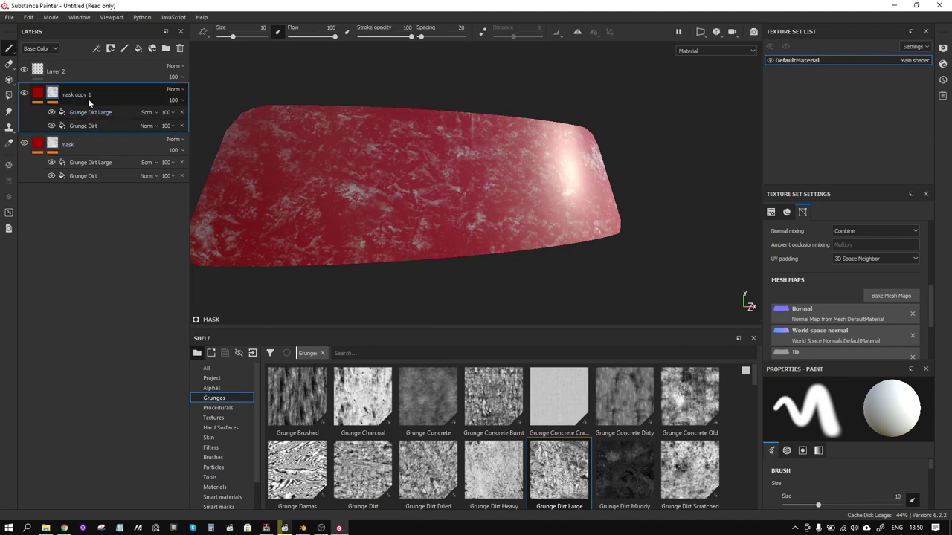
double_click(88, 95)
type("2")
key("Return")
key("ctrl+z")
- Change mask_2's fill base colour to a bright blue
left_click(63, 113)
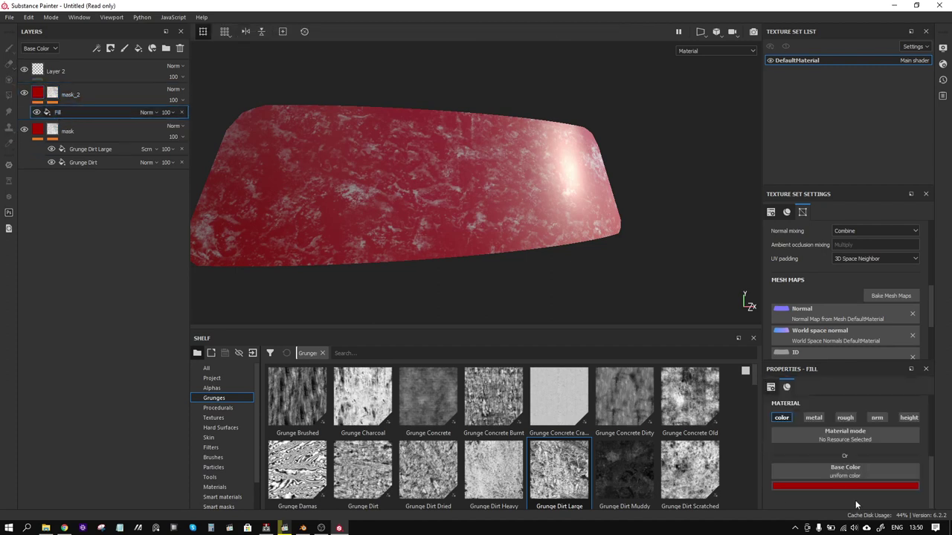
left_click(842, 485)
left_click(898, 411)
left_click(885, 387)
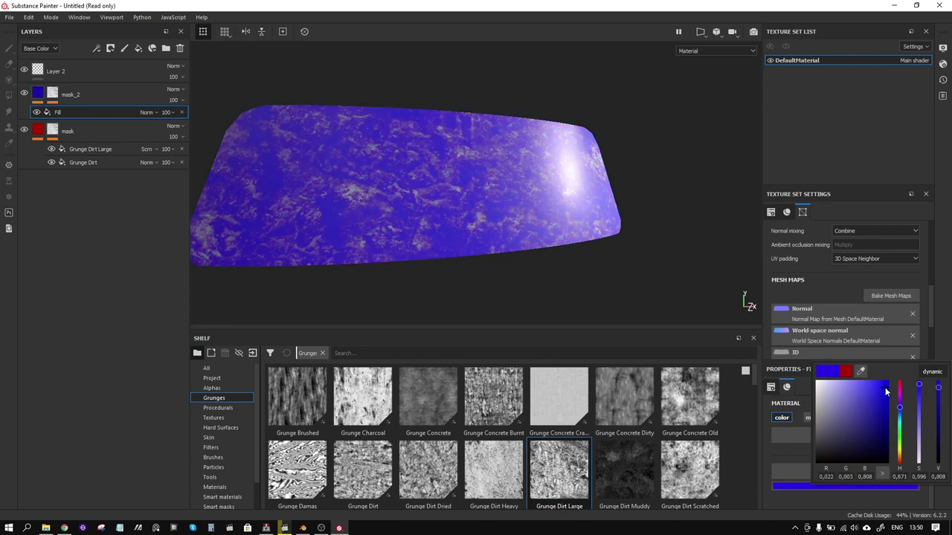
- Delete the Grunge Dirt Large and Grunge Dirt effects from mask_2's mask
left_click(55, 95)
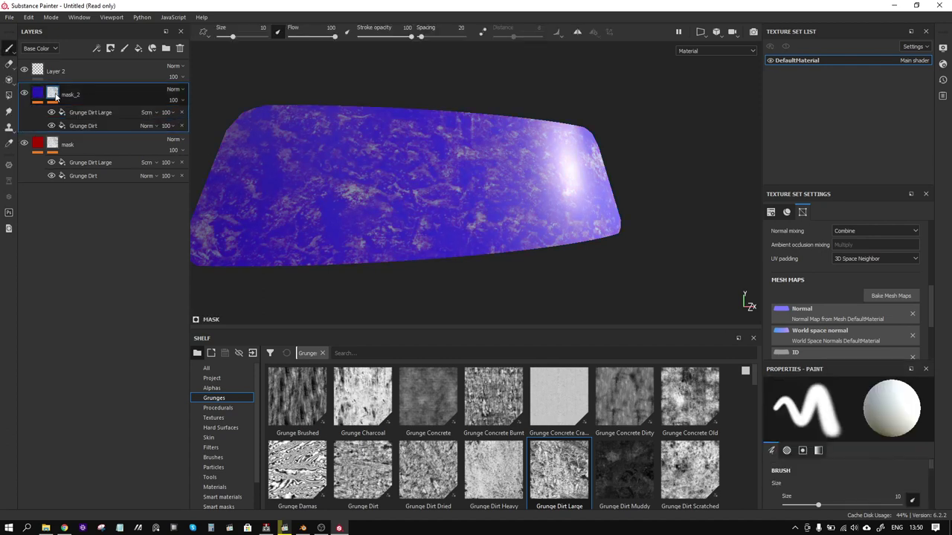
left_click(81, 113)
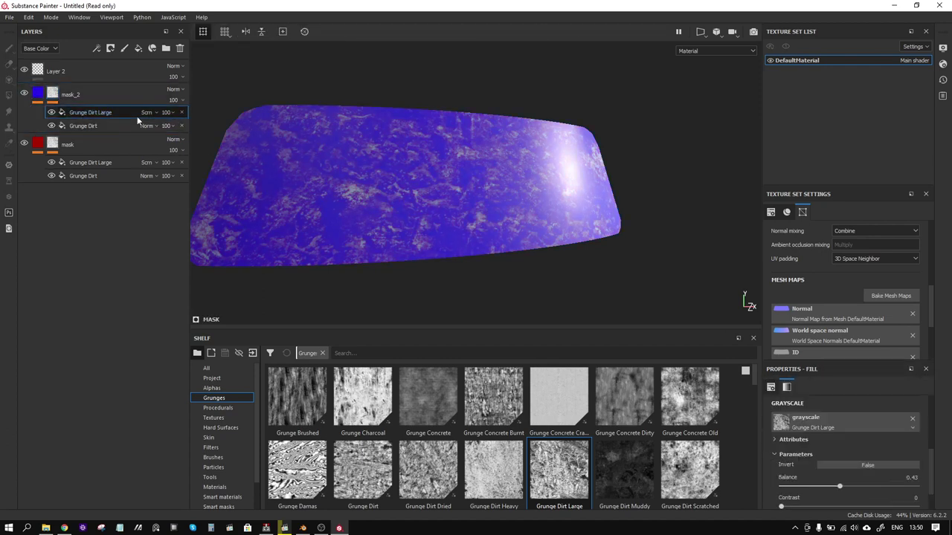
left_click(181, 112)
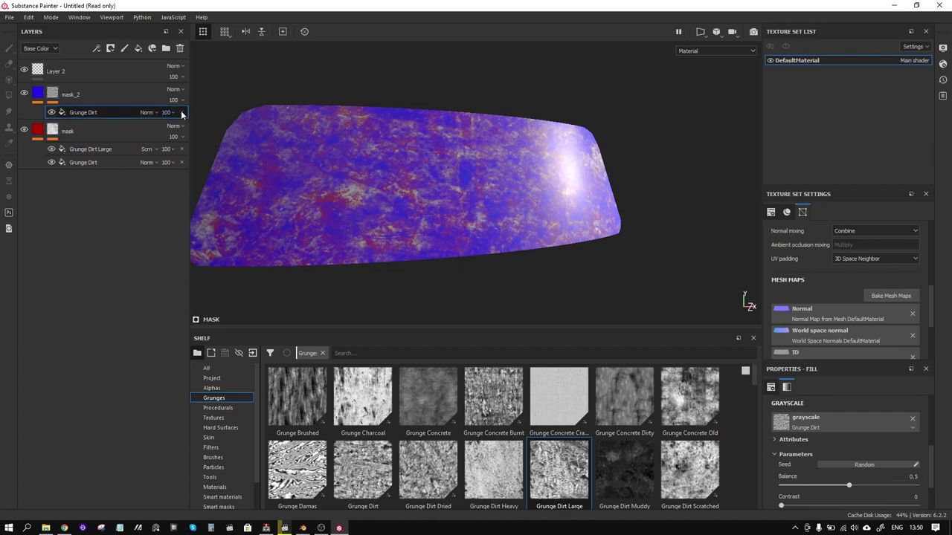
left_click(181, 112)
- Add a fill to mask_2's mask using Brush Circular Partial from the Alphas shelf
right_click(52, 93)
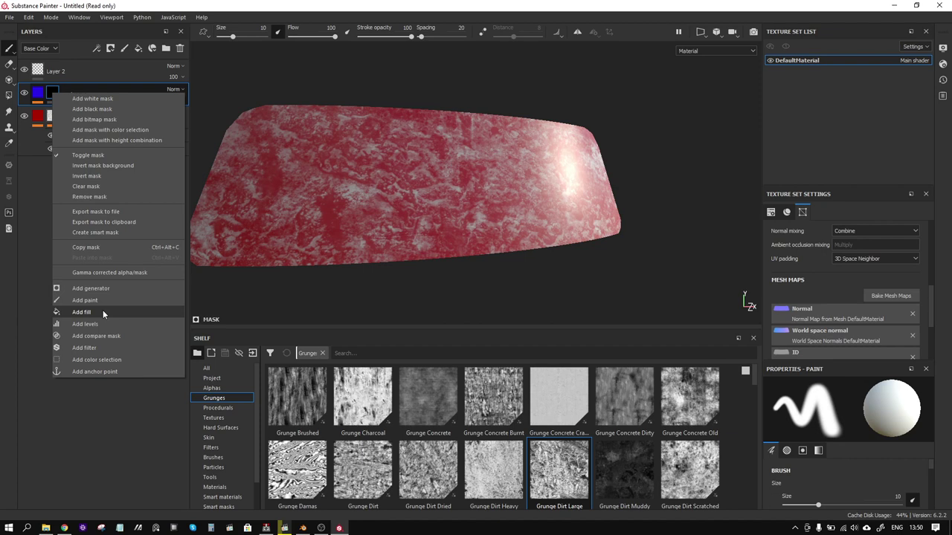
left_click(102, 312)
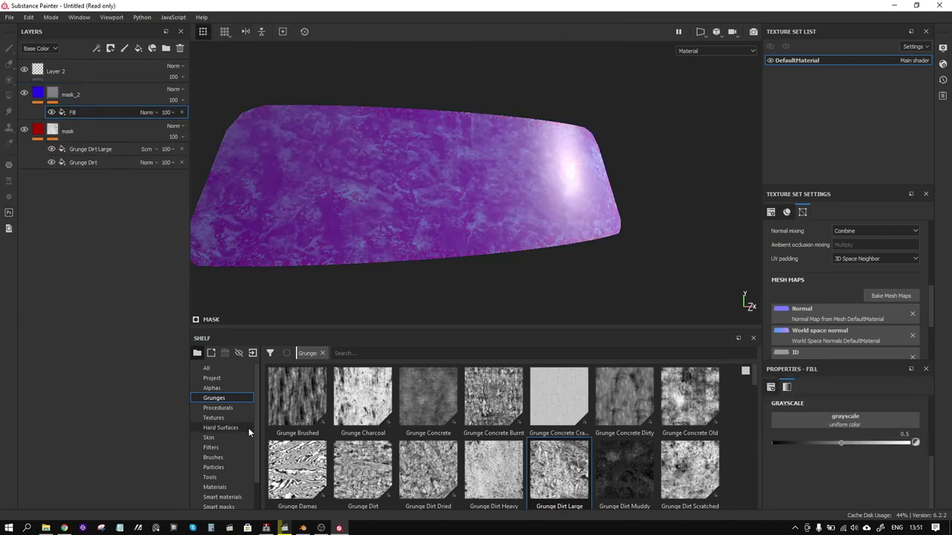
left_click(215, 388)
scroll(587, 409, "down", 5)
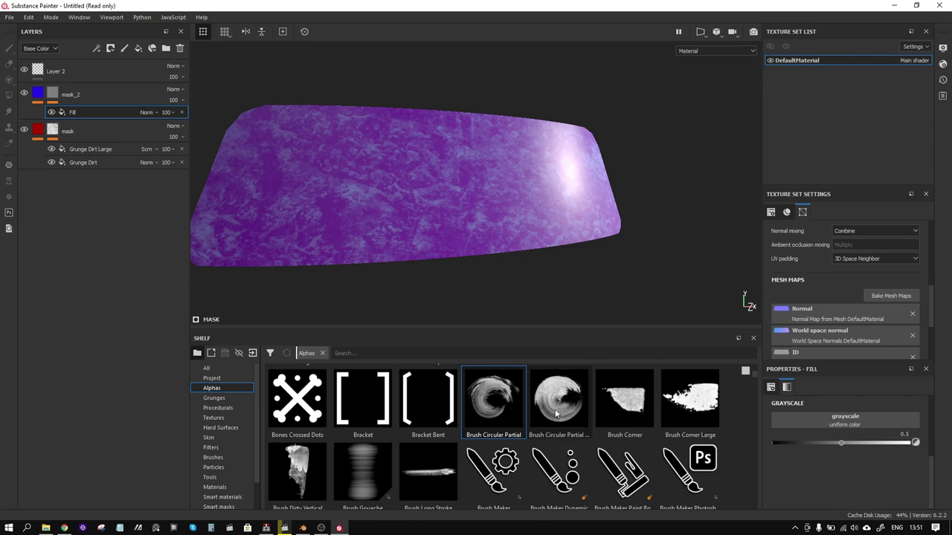
left_click_drag(506, 407, 823, 420)
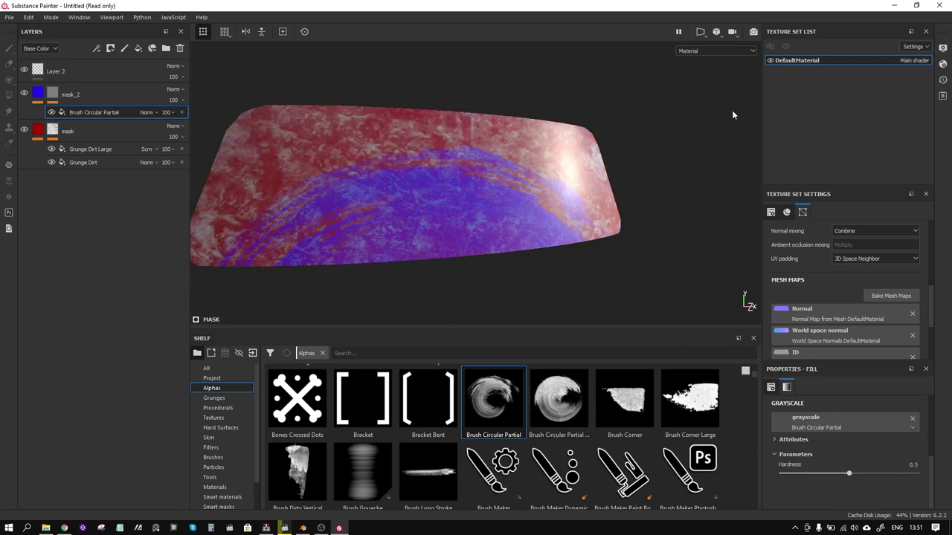
- Switch to the 3D/2D view, scale the circle mask, and set UV Wrap to None
left_click(705, 32)
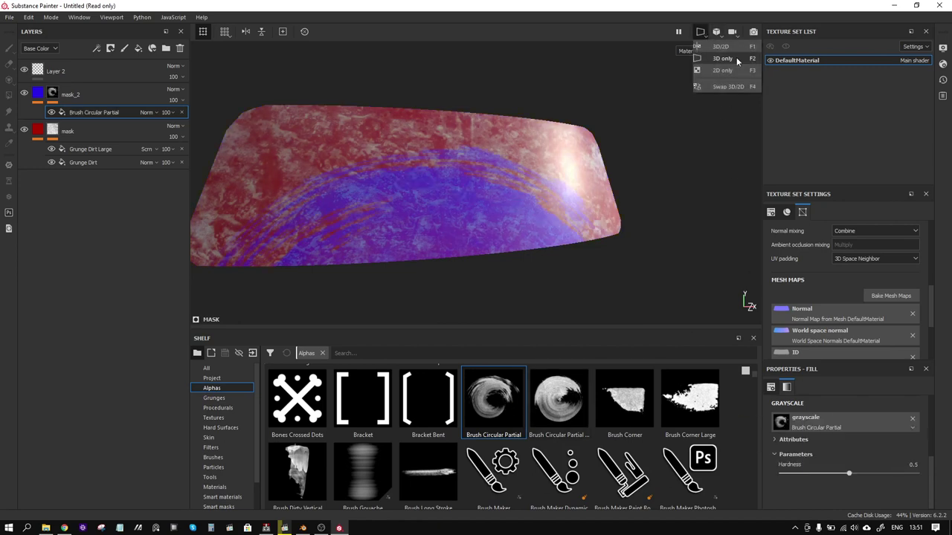
left_click(733, 47)
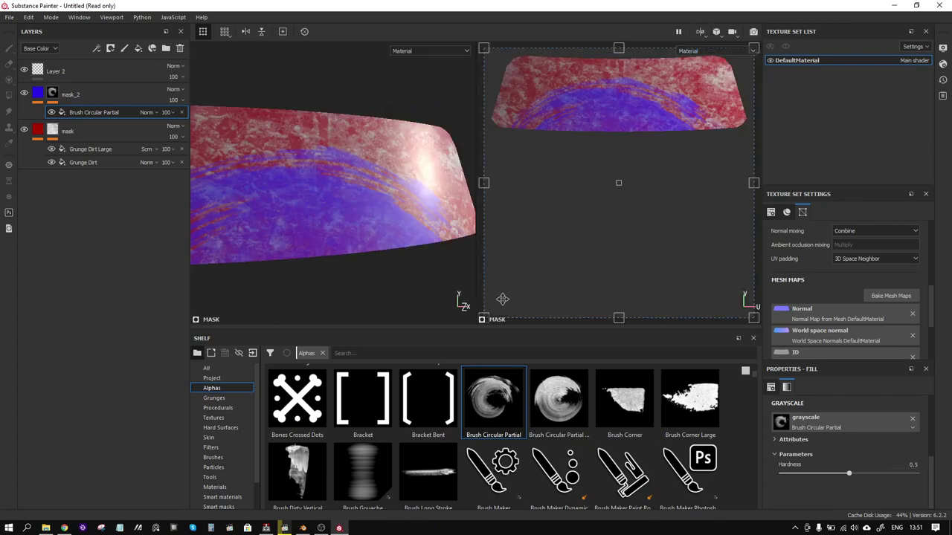
mouse_move(484, 318)
left_mouse_down()
mouse_move(666, 135)
mouse_move(653, 148)
left_mouse_up()
scroll(838, 439, "up", 3)
scroll(838, 439, "up", 2)
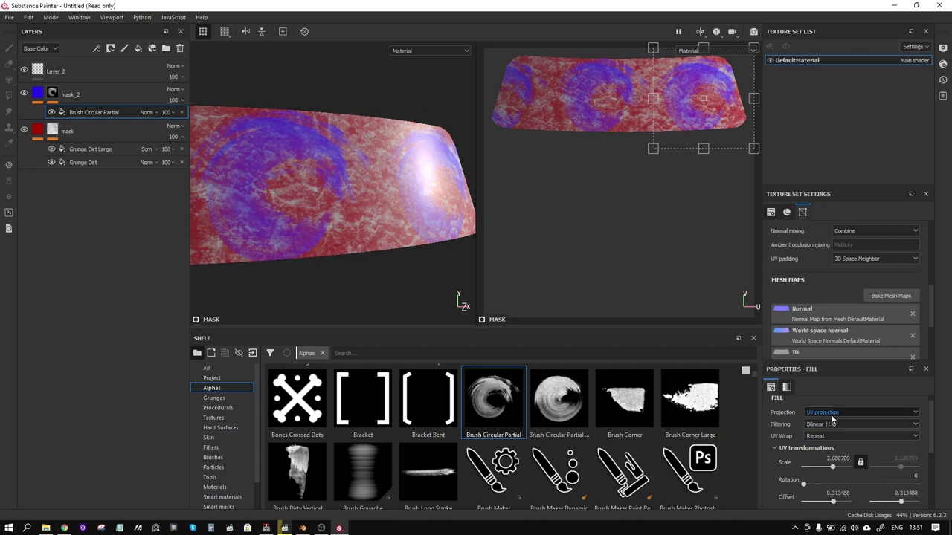
left_click(860, 436)
left_click(855, 462)
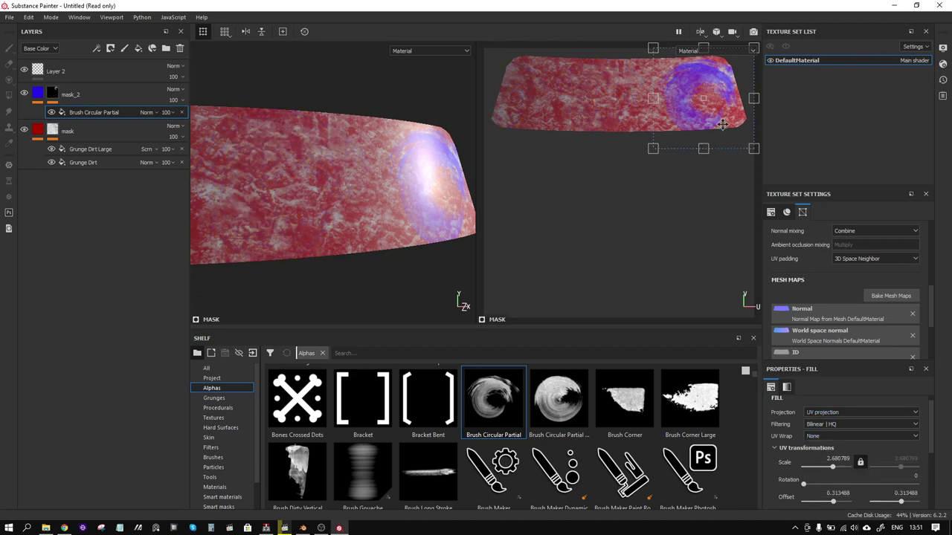
- Enlarge and position the single circle on the windshield, then move mask_2 below mask
left_click_drag(719, 125, 685, 142)
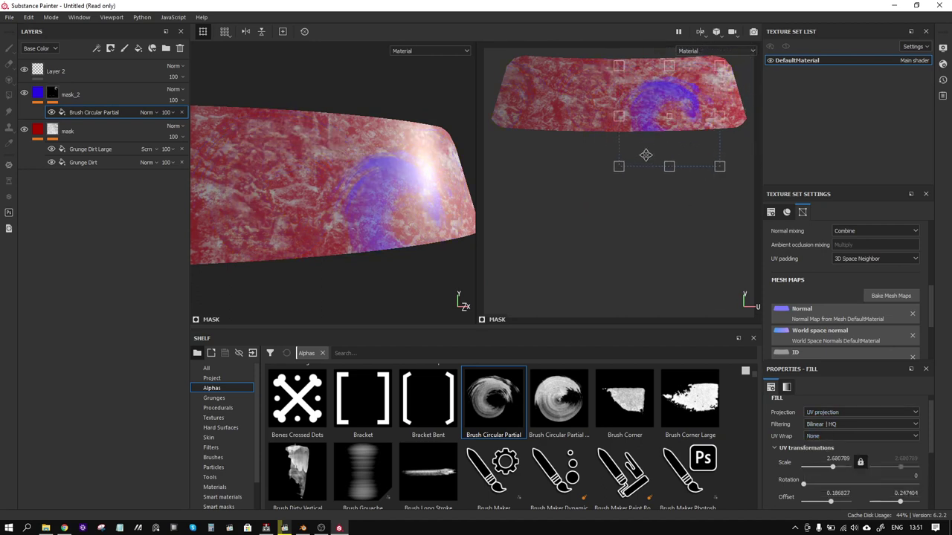
left_click_drag(621, 166, 589, 191)
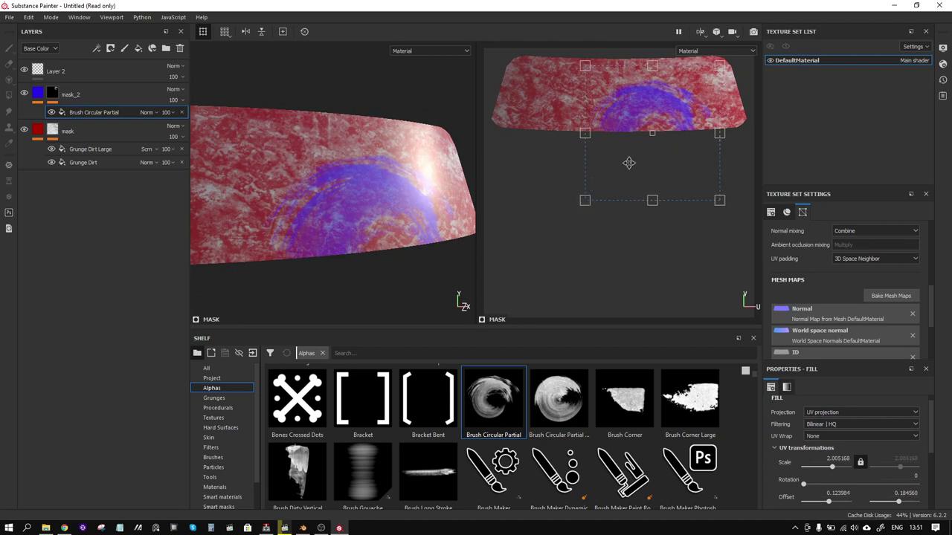
left_click_drag(629, 162, 644, 149)
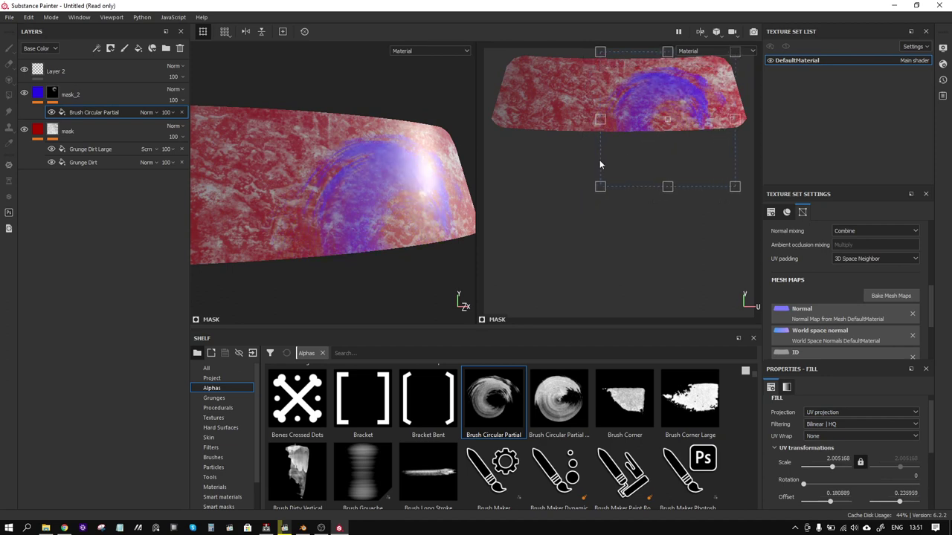
left_click_drag(402, 171, 460, 180, "alt")
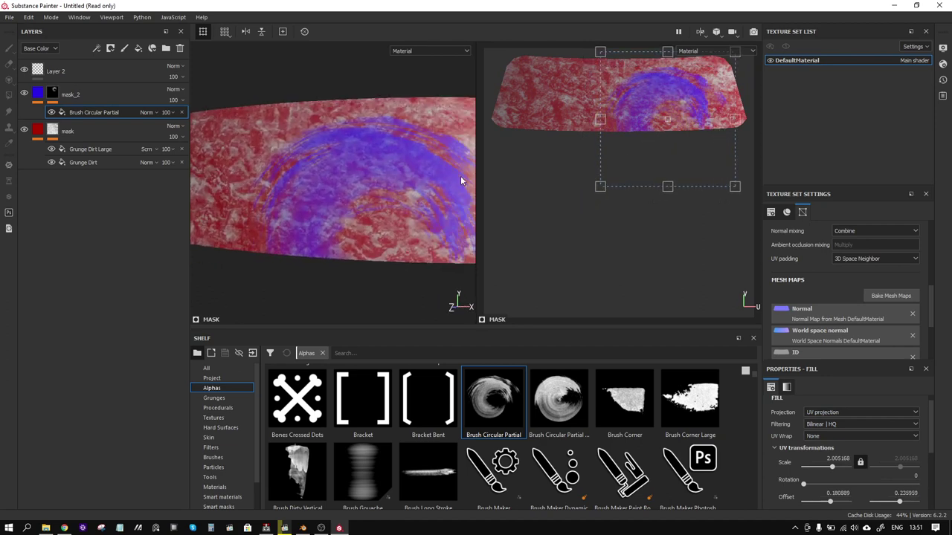
left_click_drag(476, 177, 525, 176)
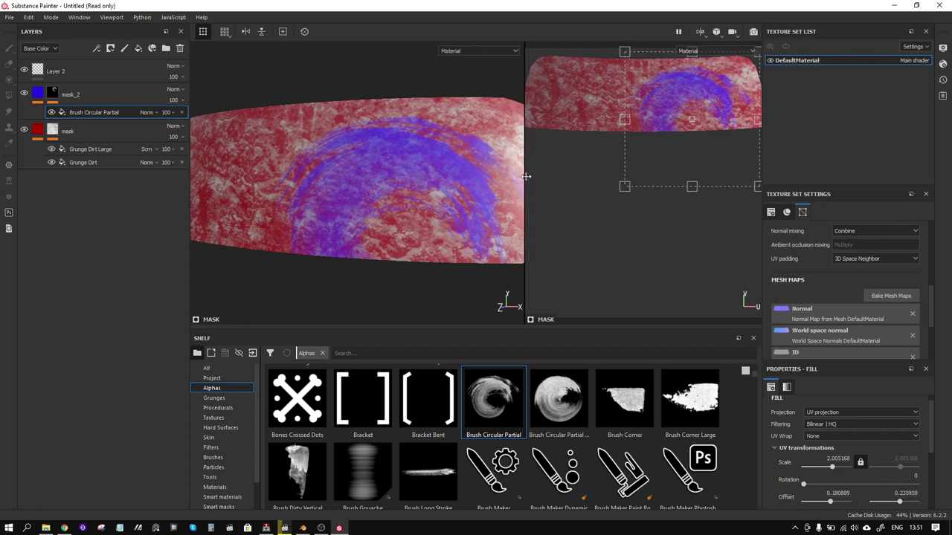
scroll(412, 188, "up", 2)
scroll(420, 182, "down", 4)
left_click_drag(420, 182, 383, 197, "alt")
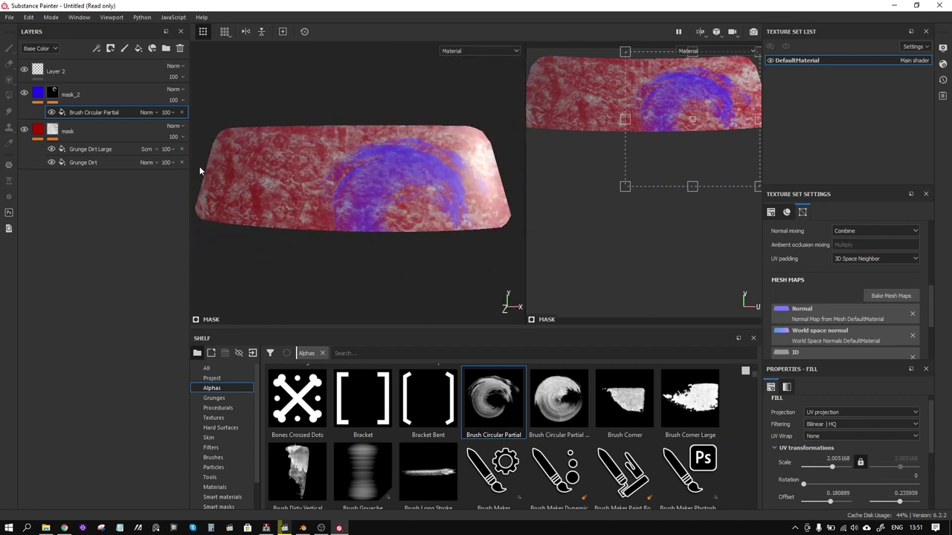
left_click_drag(97, 95, 95, 166)
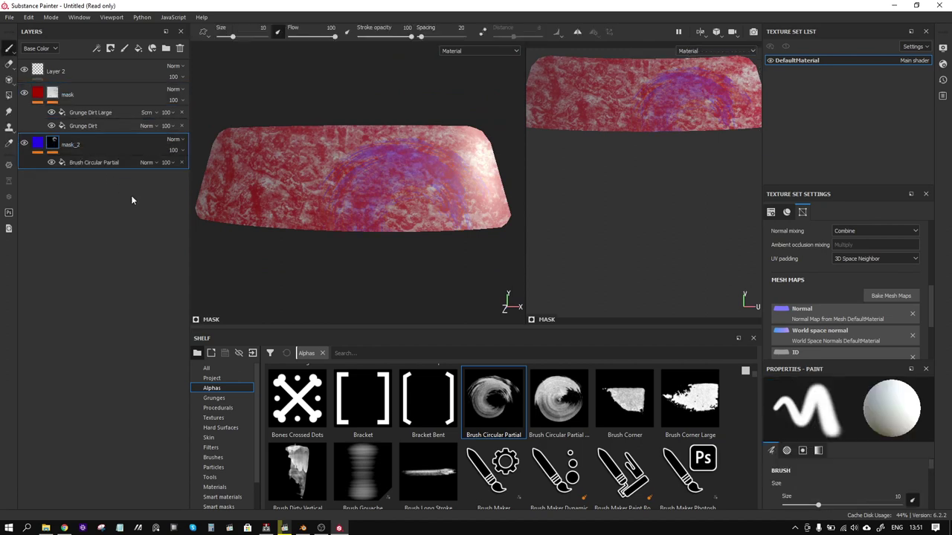
- Hide the red mask layer and add an Anisotropic Radial fill above Brush Circular Partial
left_click(100, 162)
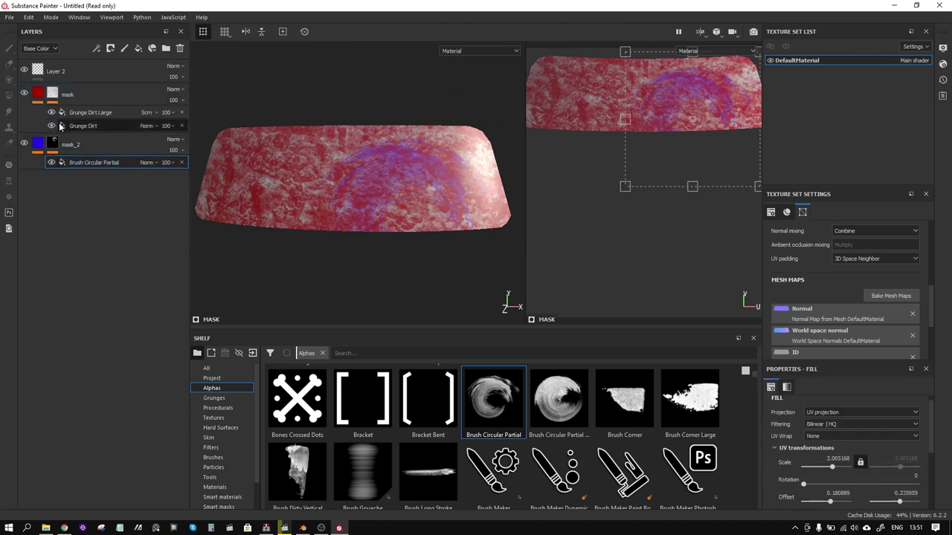
left_click(24, 93)
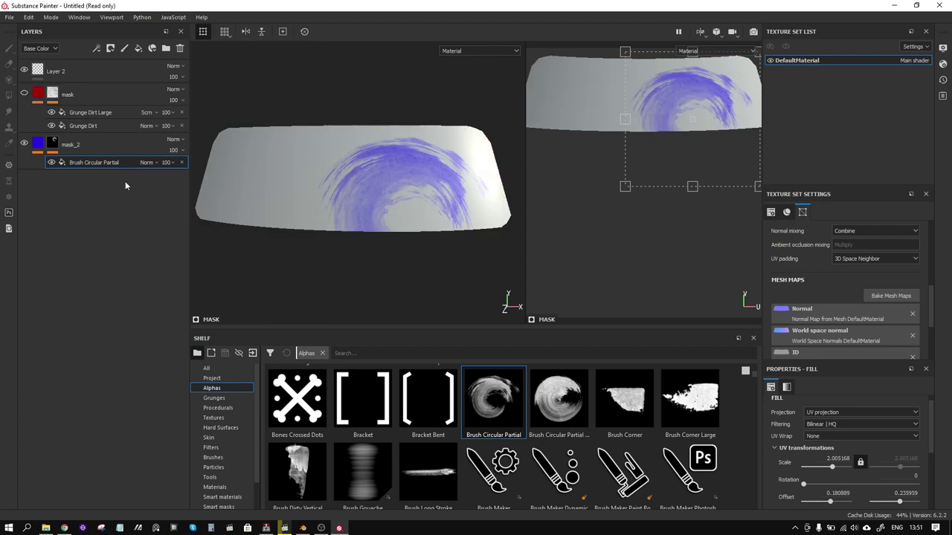
right_click(90, 162)
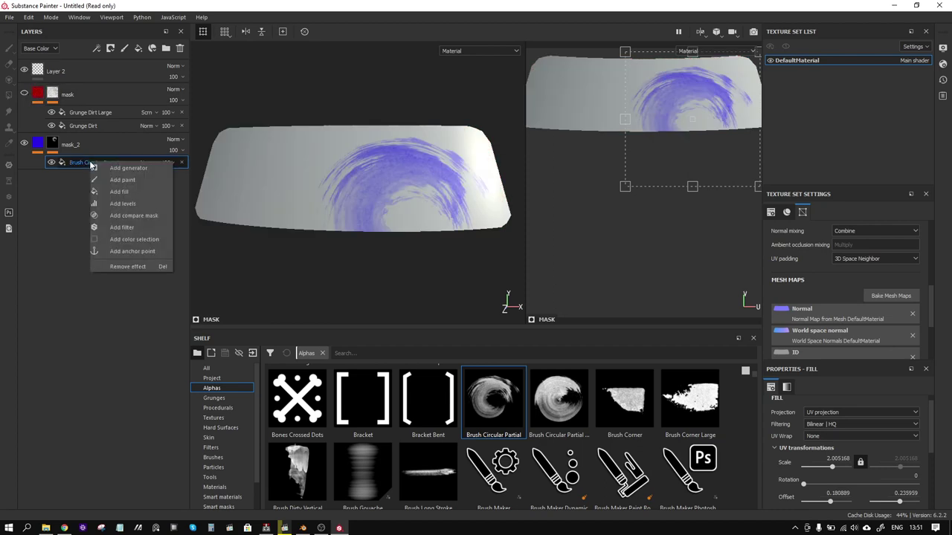
left_click(135, 191)
left_click(218, 408)
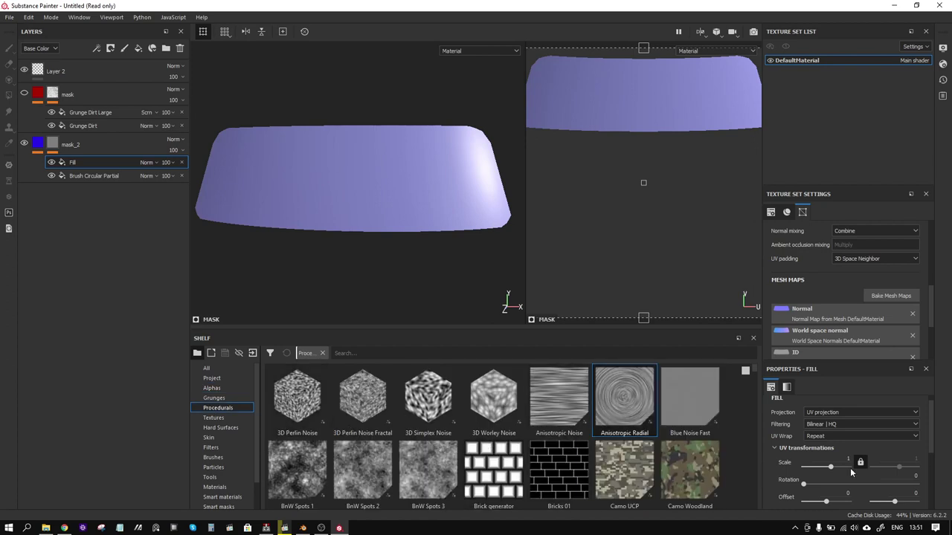
scroll(892, 447, "down", 2)
left_click_drag(624, 405, 819, 447)
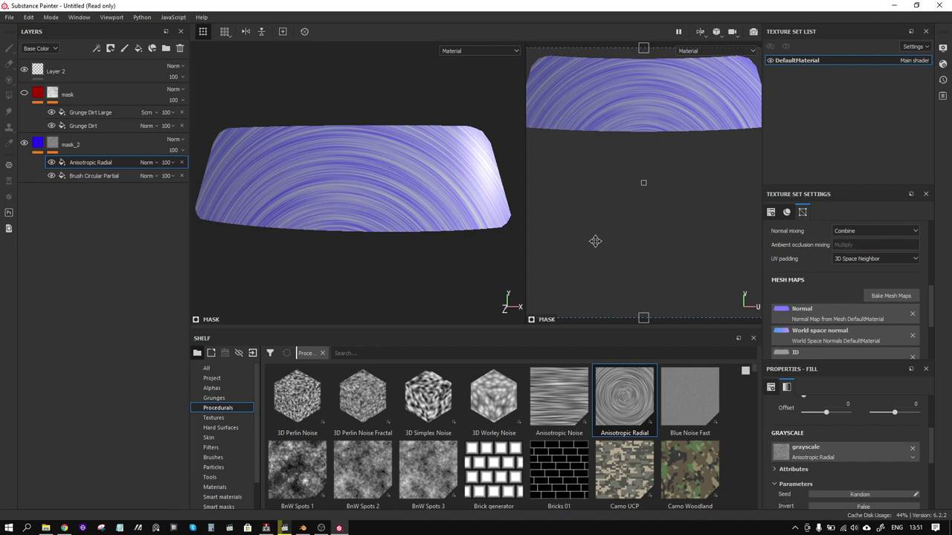
- Set the Anisotropic Radial fill's blend mode to Multiply, then change it to Overlay
left_click(153, 163)
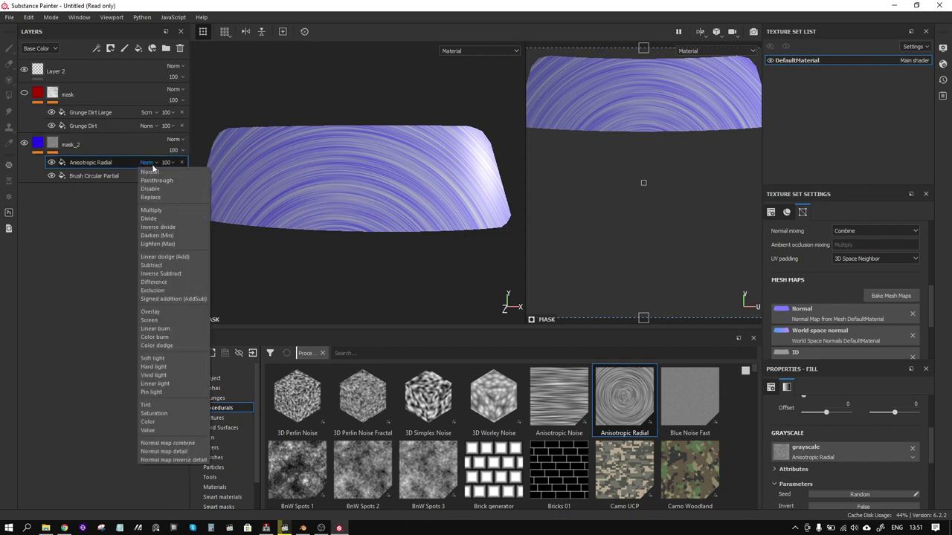
left_click(149, 211)
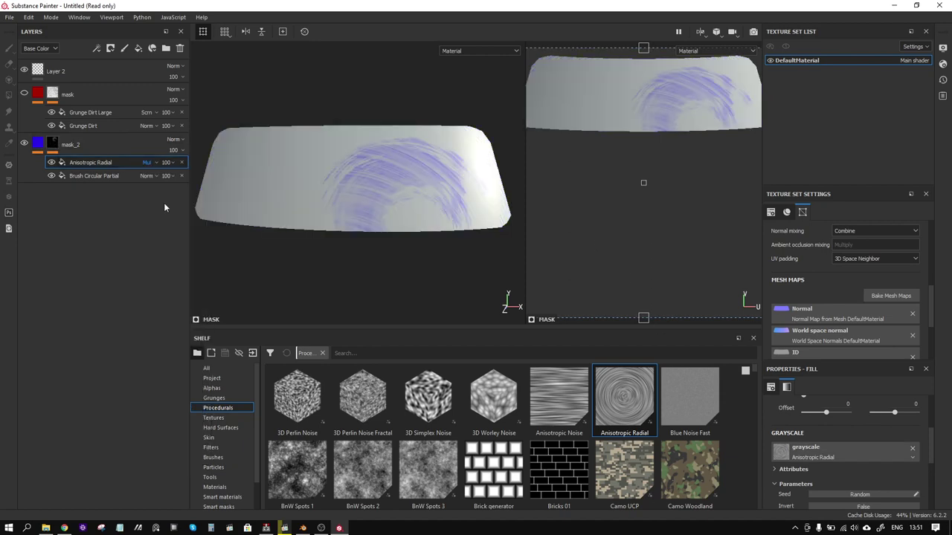
left_click(152, 163)
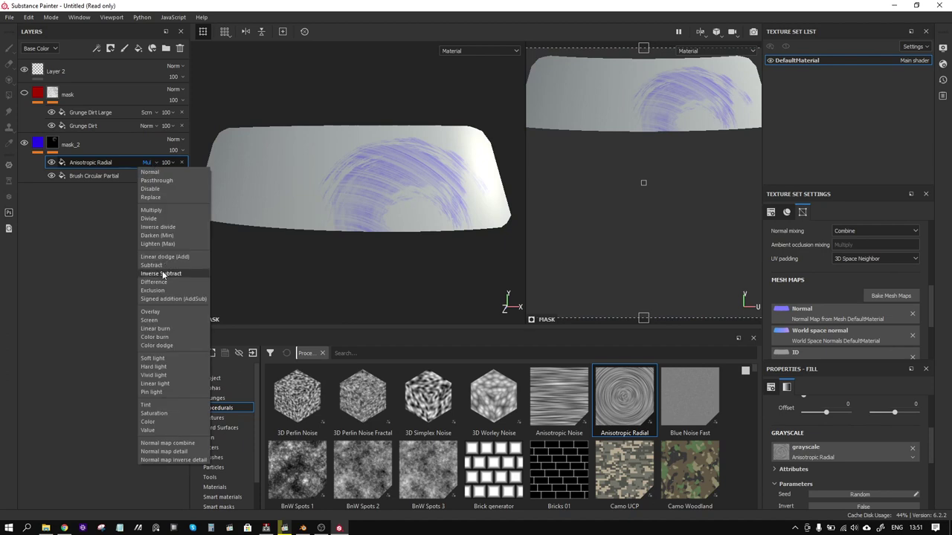
left_click(168, 315)
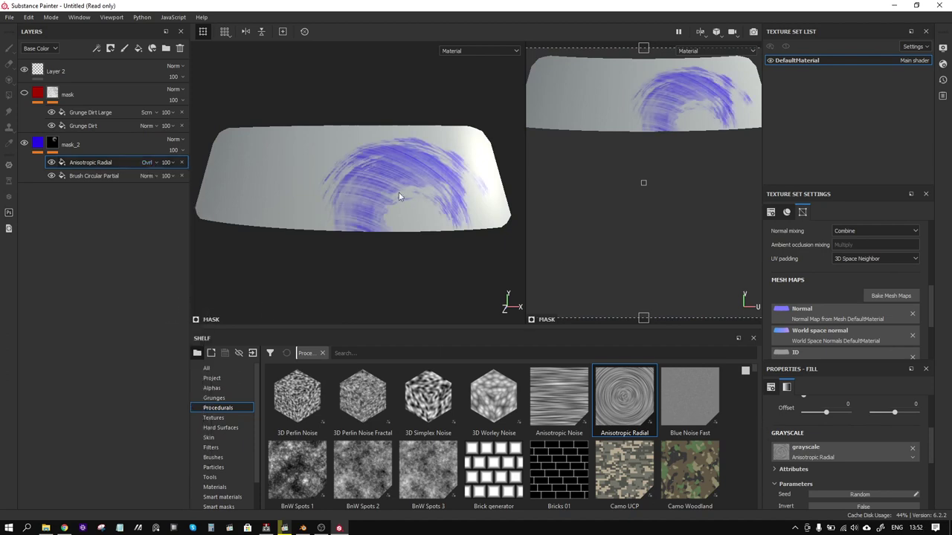
scroll(405, 204, "up", 2)
scroll(652, 229, "up", 1)
scroll(657, 227, "down", 1)
scroll(657, 227, "down", 2)
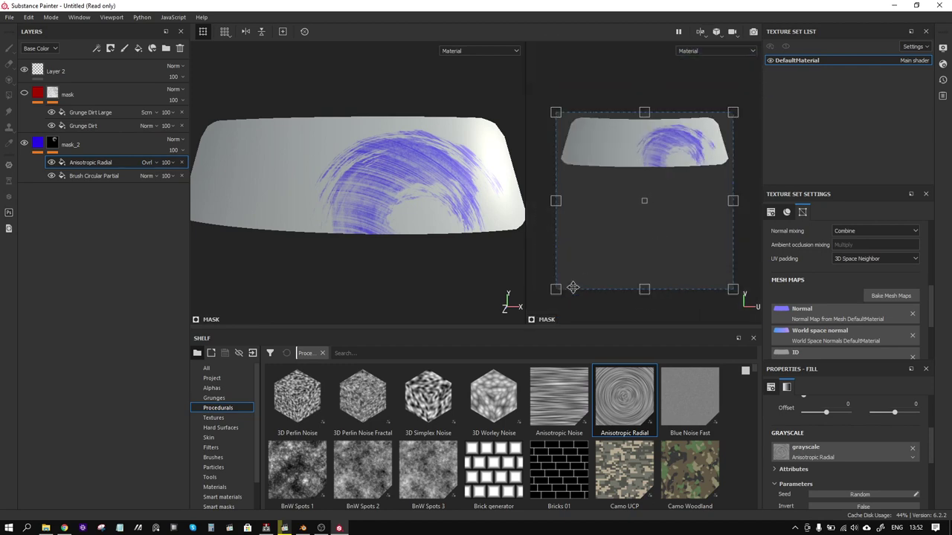
- Shrink and shift the Anisotropic Radial pattern, raise Balance to 0.84 and increase Contrast
mouse_move(556, 289)
left_mouse_down()
mouse_move(644, 194)
mouse_move(617, 212)
left_mouse_up()
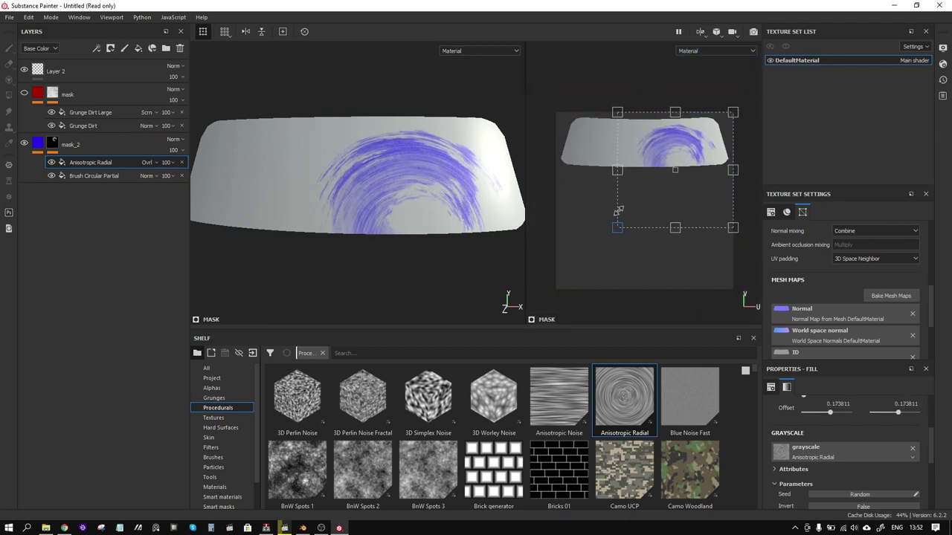
left_click_drag(671, 198, 670, 192)
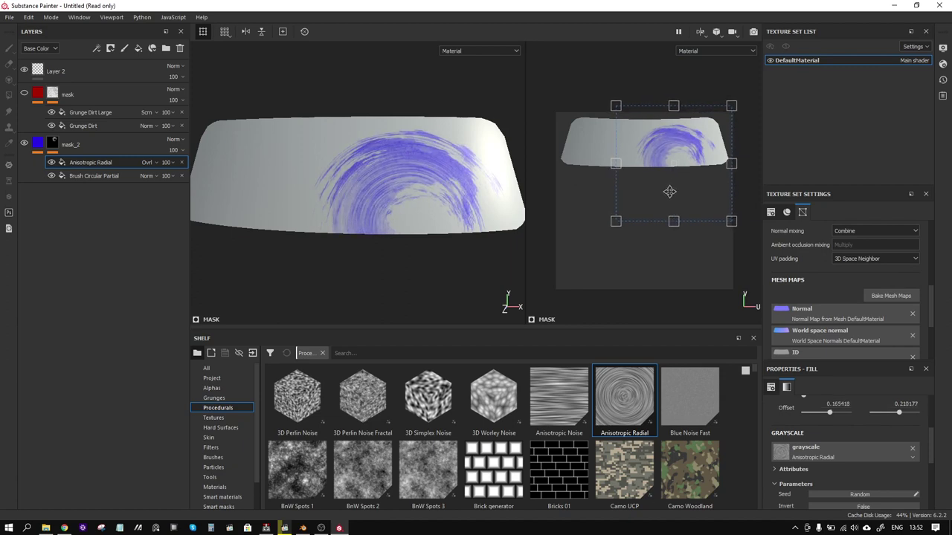
scroll(827, 474, "down", 2)
scroll(826, 475, "down", 2)
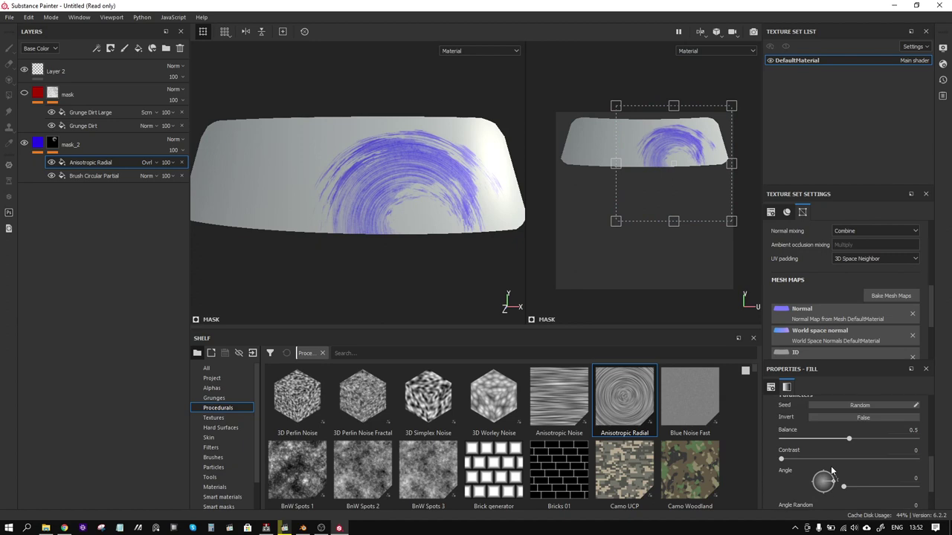
left_click_drag(850, 442, 894, 438)
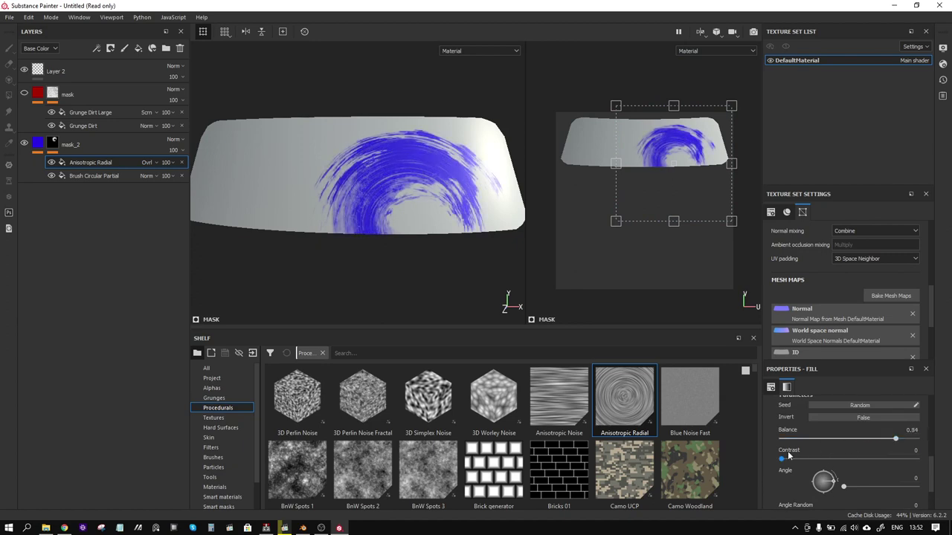
left_click_drag(783, 460, 845, 460)
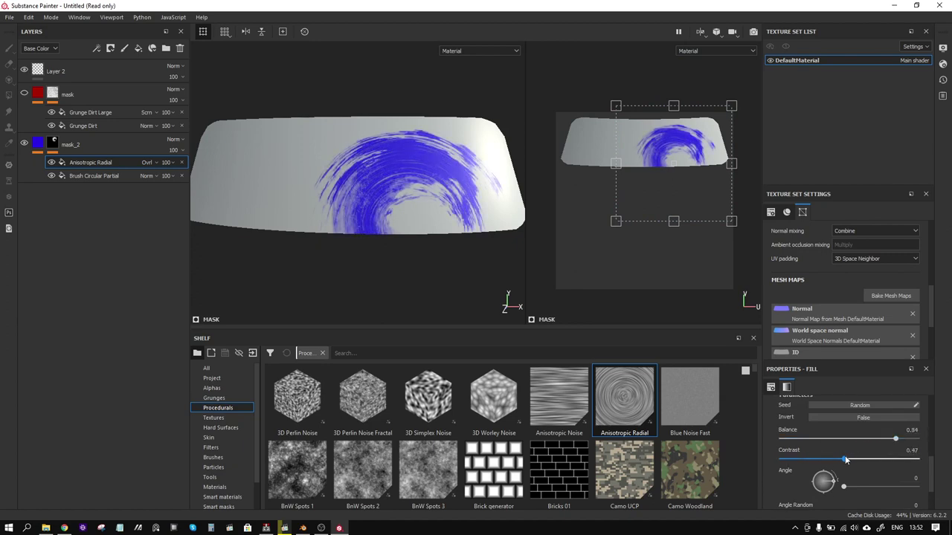
- Expand the Pattern settings and review the streak parameters, including pattern thickness 0.4
scroll(797, 482, "down", 2)
left_click(785, 495)
scroll(808, 496, "down", 2)
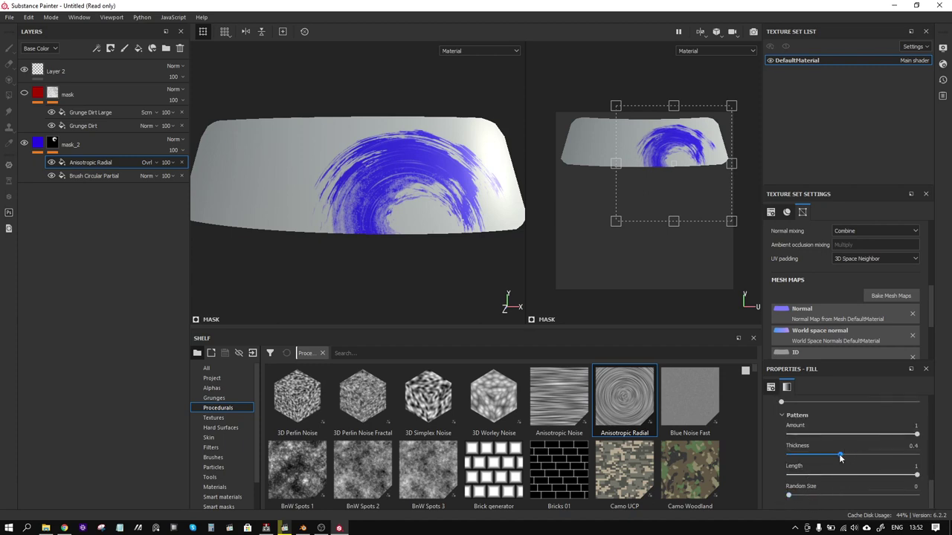
scroll(846, 456, "up", 2)
scroll(847, 455, "up", 1)
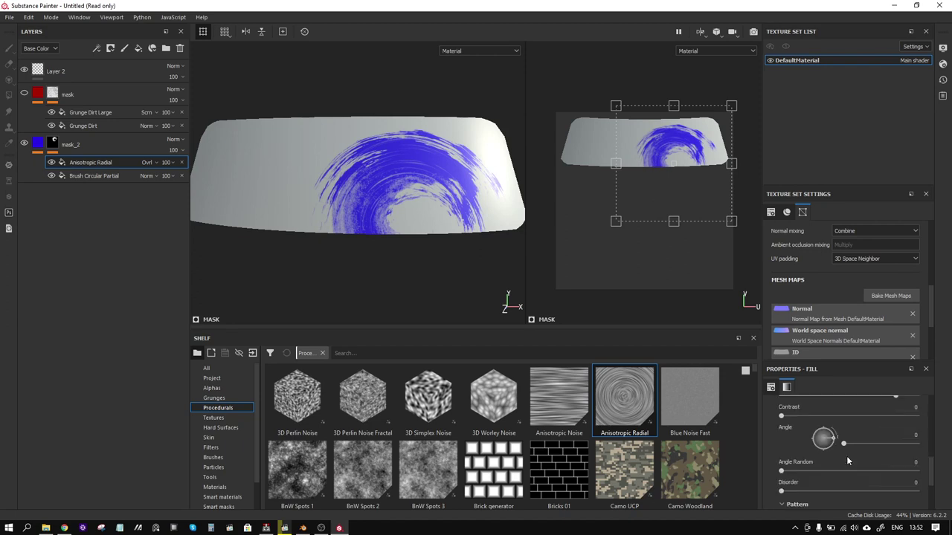
scroll(846, 456, "up", 2)
scroll(846, 456, "up", 1)
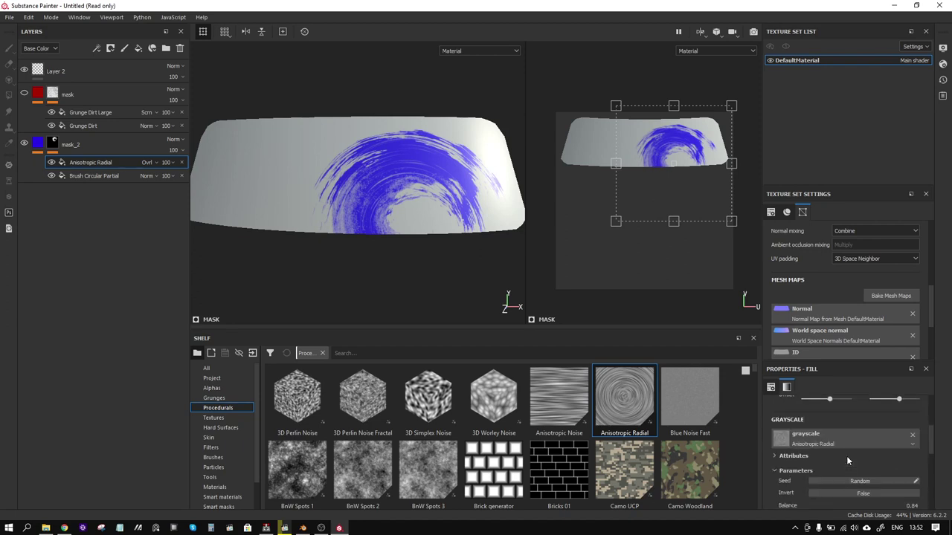
scroll(846, 456, "up", 1)
scroll(846, 461, "down", 1)
scroll(846, 461, "down", 1)
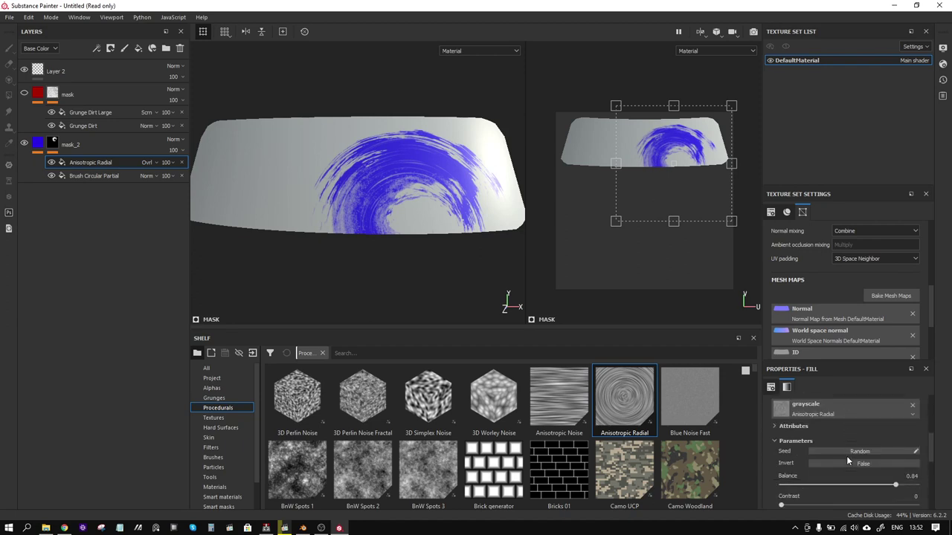
scroll(846, 461, "down", 1)
scroll(846, 461, "down", 1)
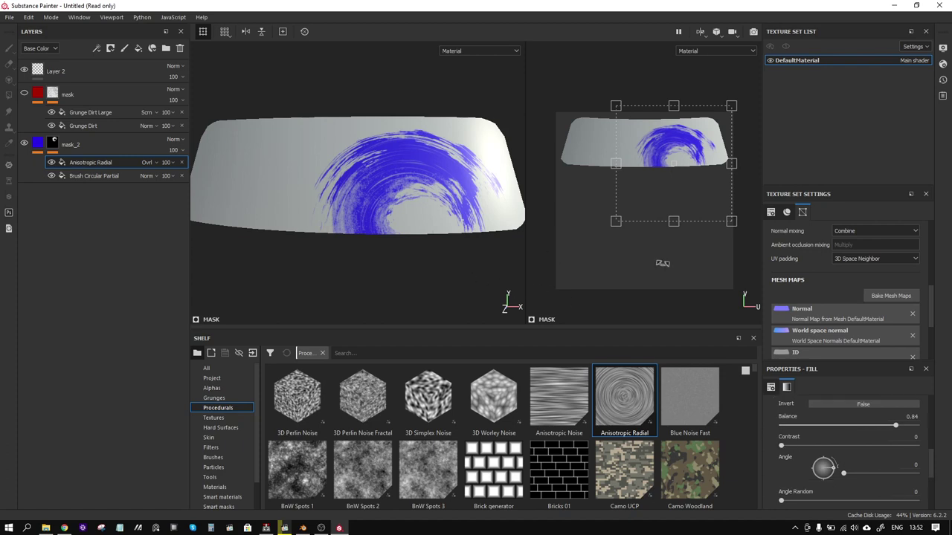
- Rotate the Brush Circular Partial mask and nudge it slightly down on the windshield
left_click(77, 177)
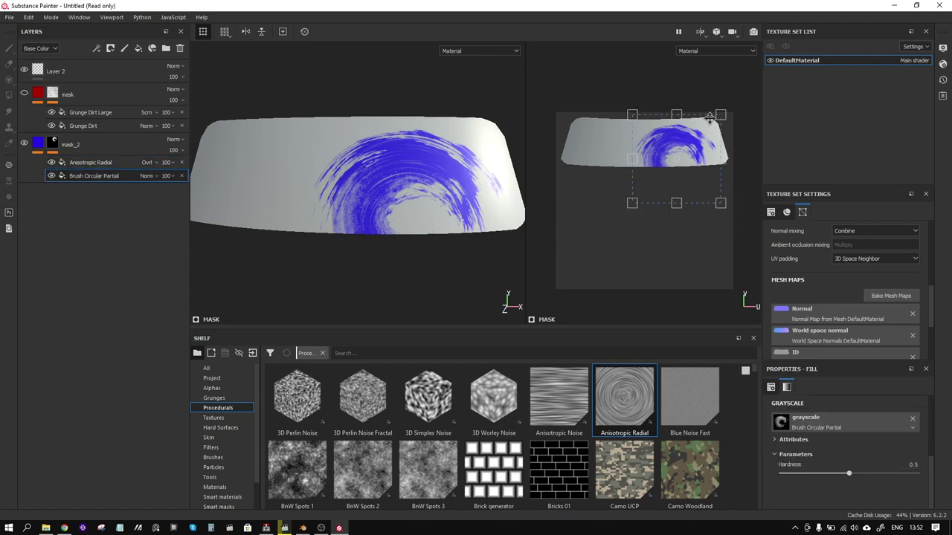
mouse_move(727, 94)
left_mouse_down()
mouse_move(746, 117)
mouse_move(739, 110)
left_mouse_up()
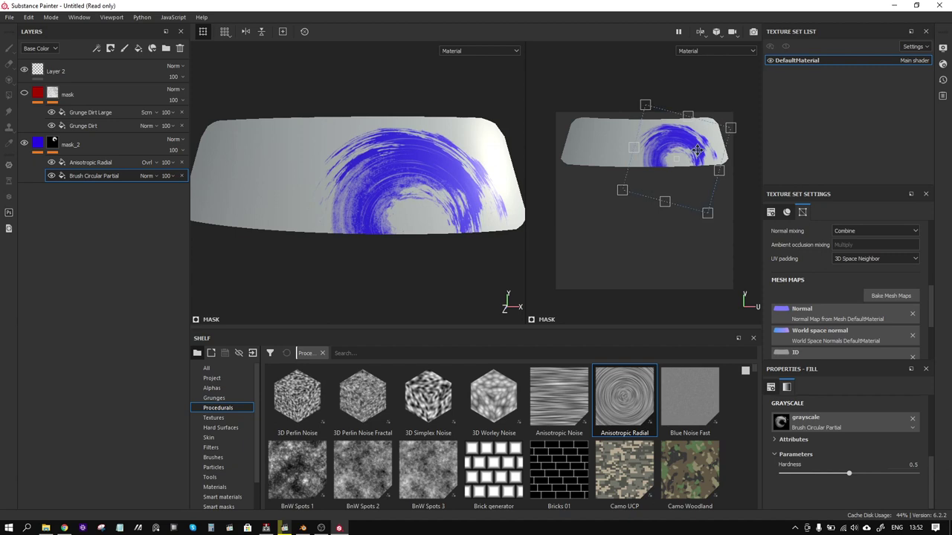
mouse_move(697, 150)
left_mouse_down()
mouse_move(699, 158)
mouse_move(700, 150)
left_mouse_up()
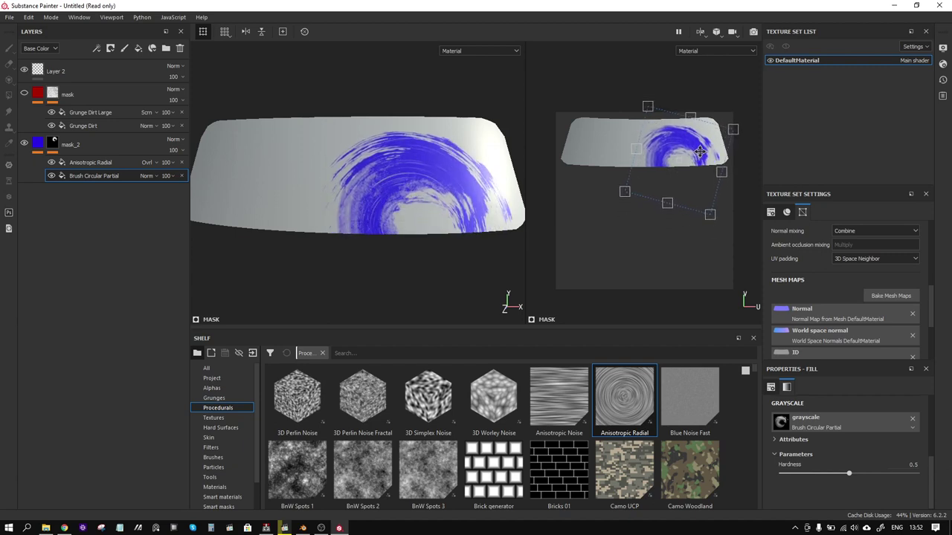
right_click(104, 179)
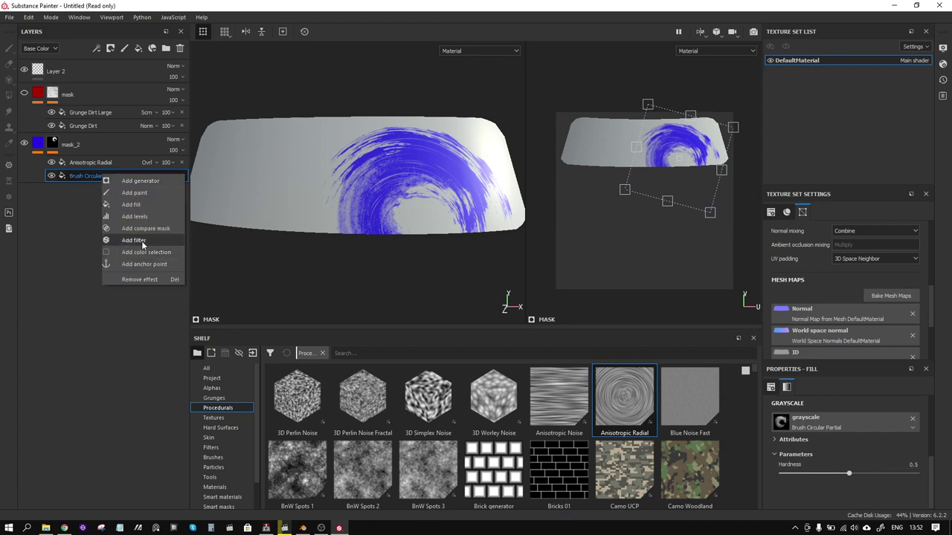
- Add a fill to the blue mask with Linear Dodge blending and UV Wrap set to None
left_click(143, 206)
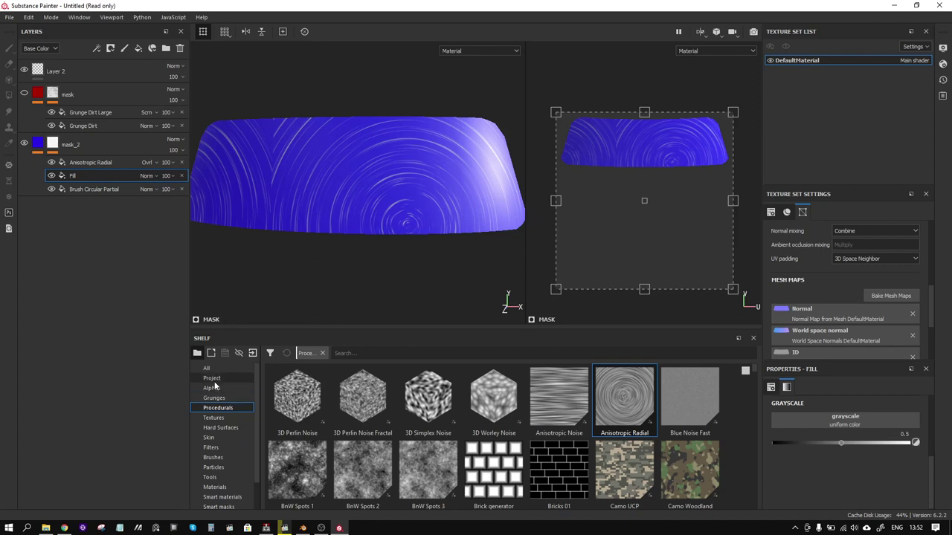
left_click(212, 387)
left_click(152, 181)
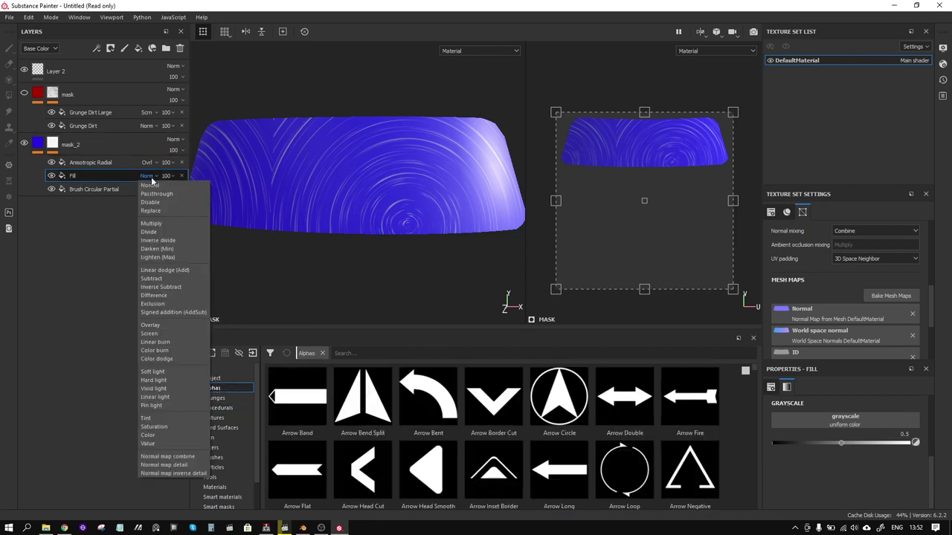
left_click(186, 275)
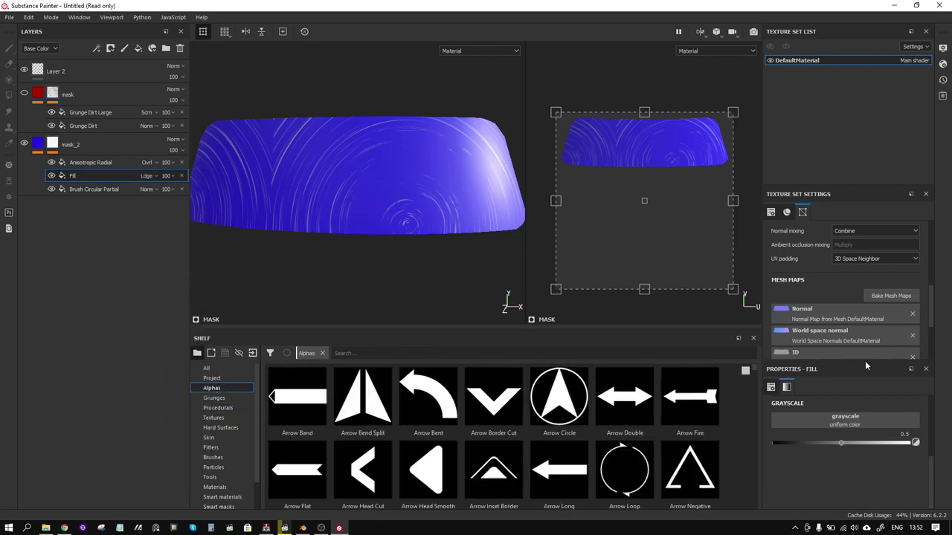
scroll(862, 402, "up", 3)
left_click(846, 445)
left_click(812, 453)
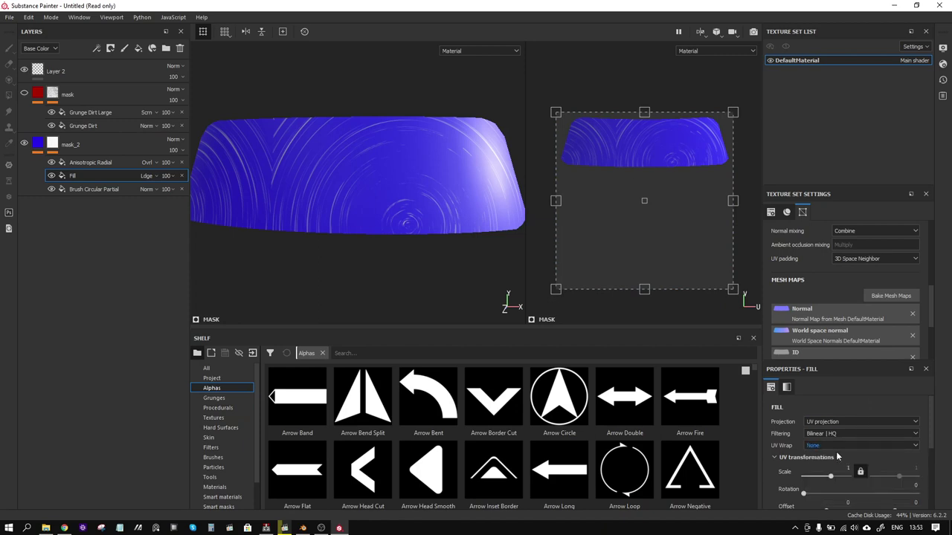
scroll(616, 420, "down", 5)
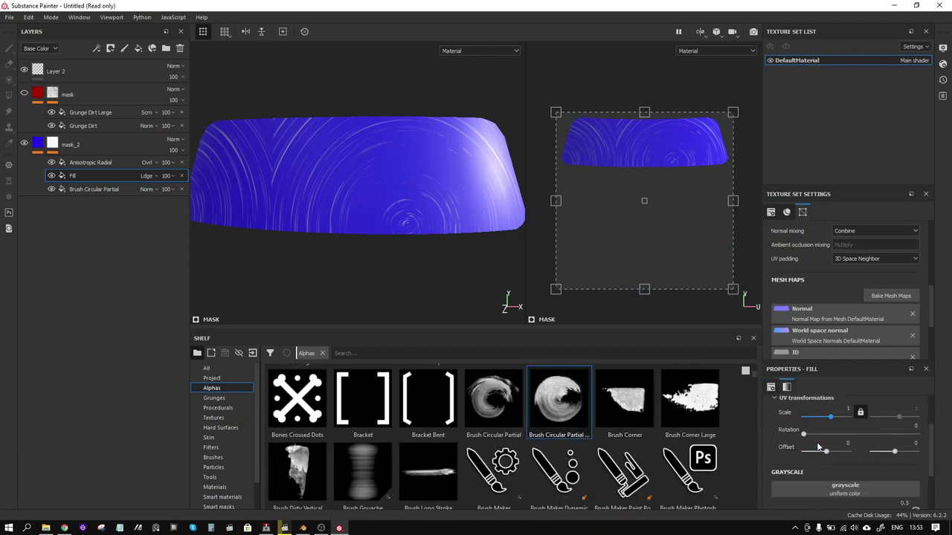
- Load the Brush Circular Partial Large alpha into the fill, scaled to 3.74 and rotated to 272°
mouse_move(567, 409)
left_mouse_down()
mouse_move(706, 442)
mouse_move(812, 488)
left_mouse_up()
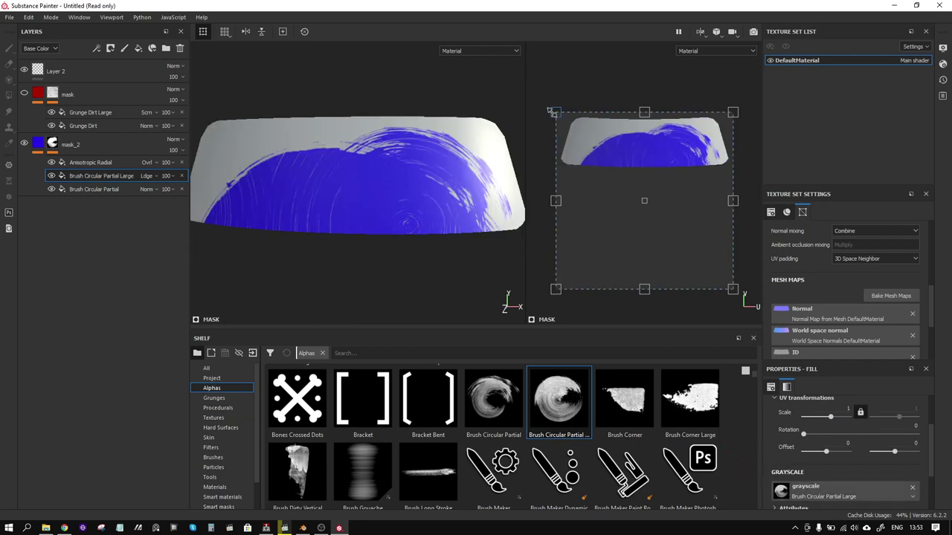
mouse_move(552, 112)
left_mouse_down()
mouse_move(680, 230)
mouse_move(665, 147)
left_mouse_up()
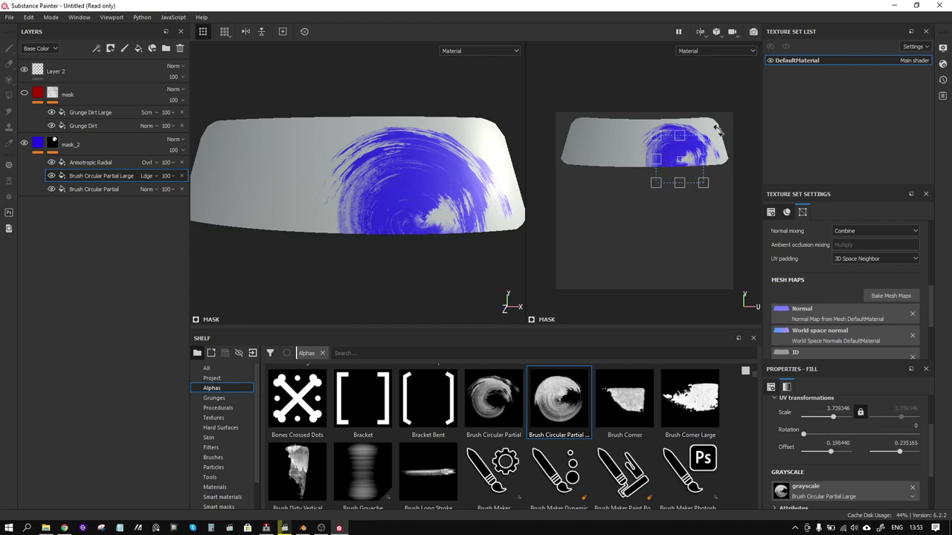
left_click_drag(719, 131, 737, 240)
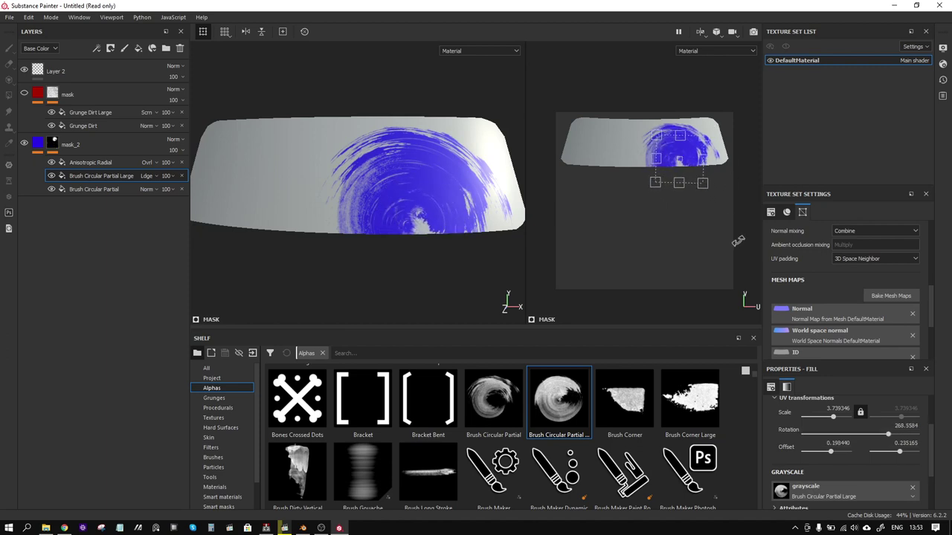
mouse_move(692, 157)
left_mouse_down()
mouse_move(688, 165)
mouse_move(686, 155)
left_mouse_up()
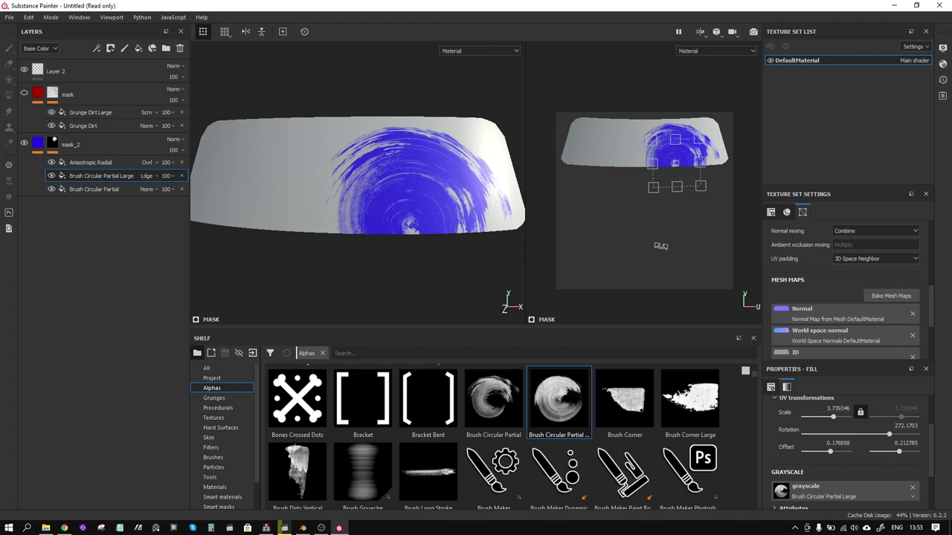
left_click_drag(390, 236, 364, 229, "alt")
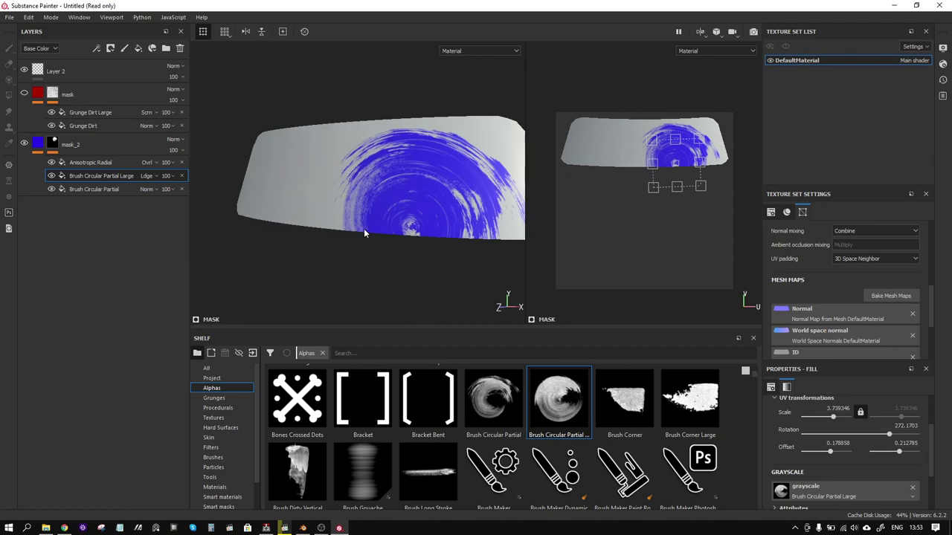
left_click(93, 162)
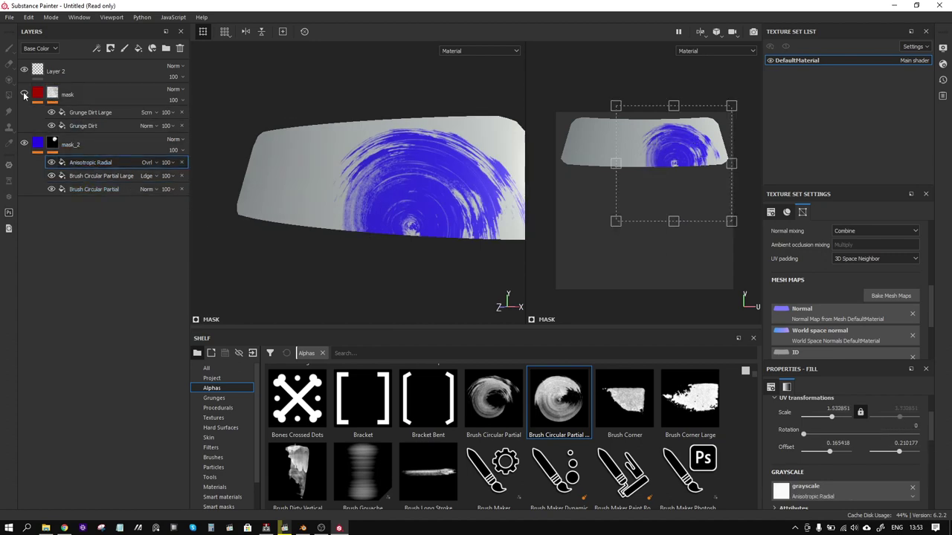
right_click(83, 162)
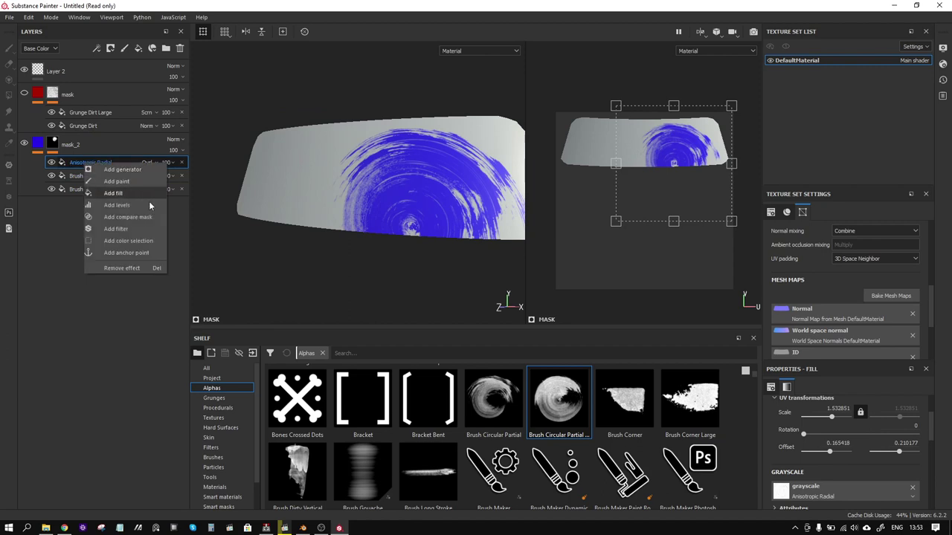
- Anchor the blue layer's mask as mask_2 mask, then select the red mask's Grunge Dirt Large effect
left_click(127, 253)
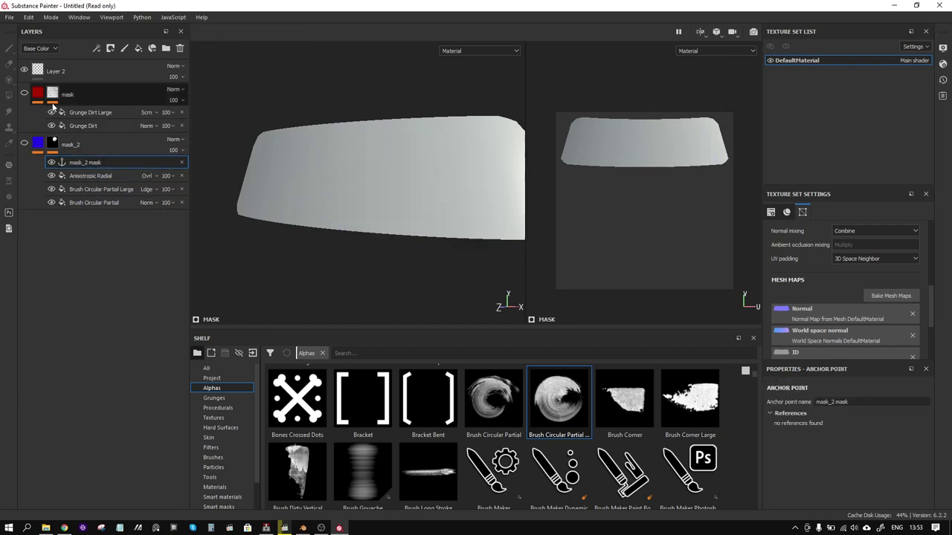
left_click(82, 96)
left_click(91, 113)
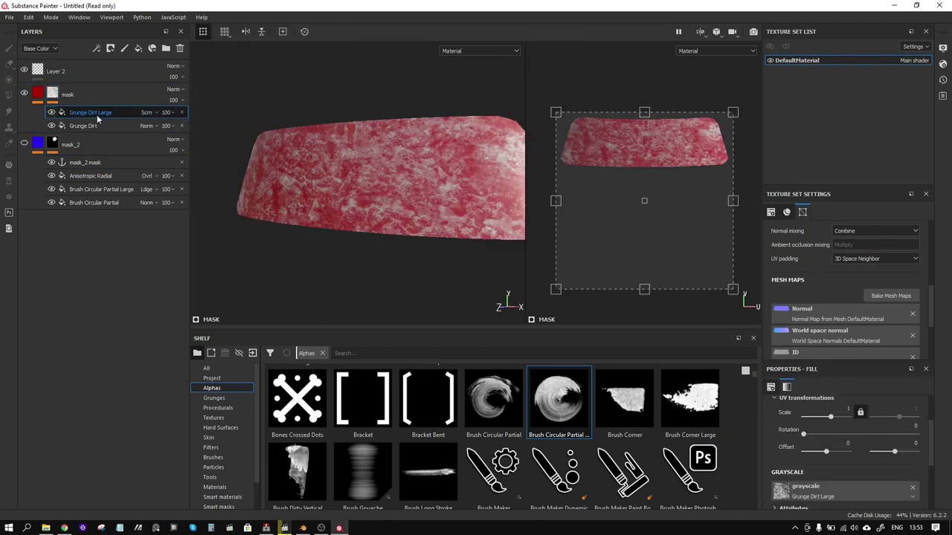
right_click(97, 114)
- Add a Subtract-blended fill to the red mask, sourcing its grayscale from the mask_2 mask anchor
left_click(146, 145)
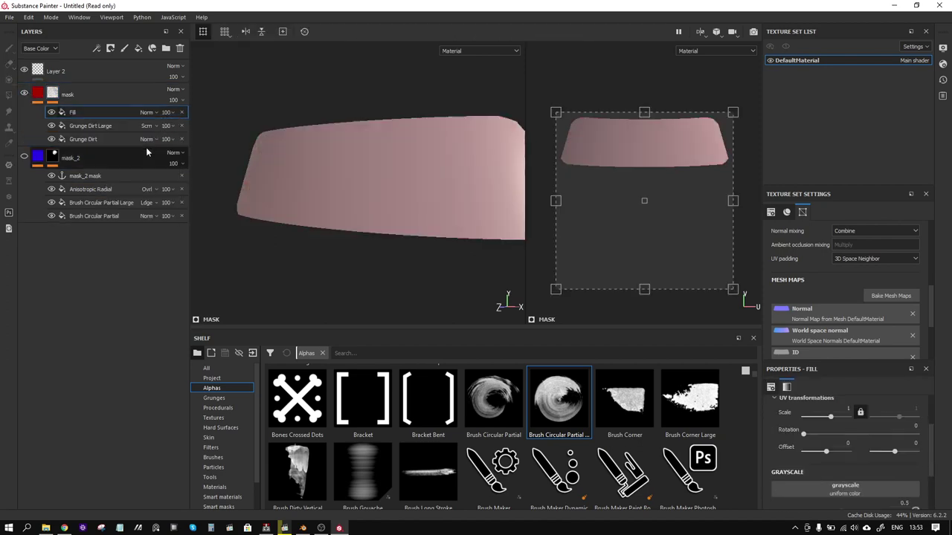
left_click(841, 492)
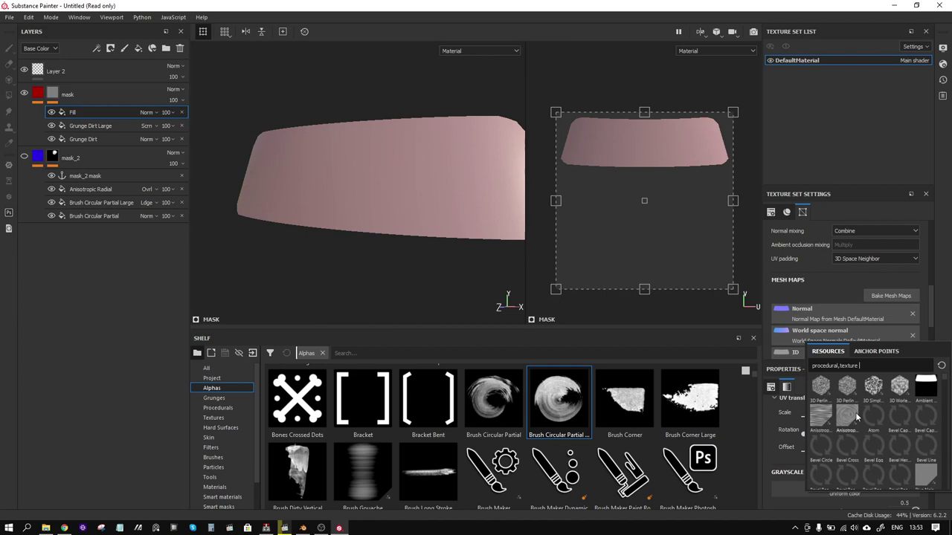
left_click(866, 350)
left_click(848, 364)
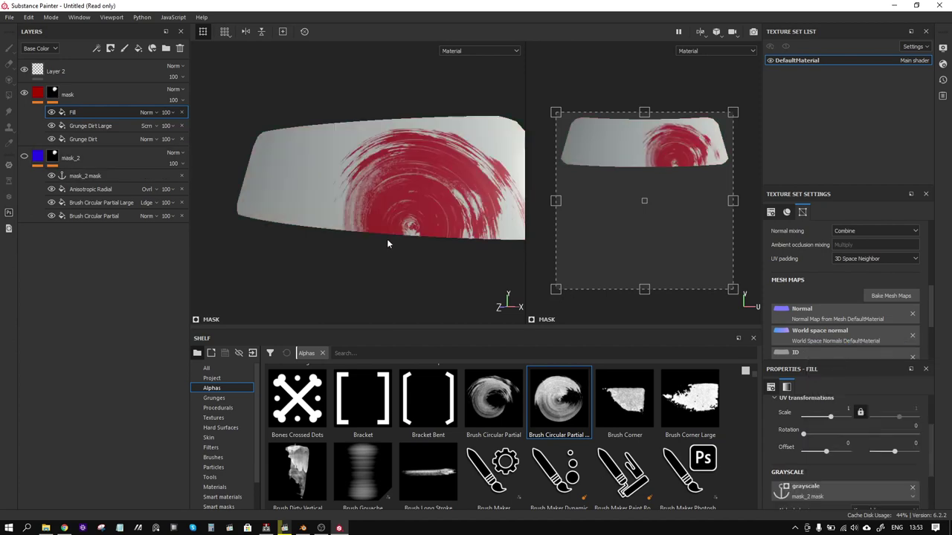
left_click(152, 112)
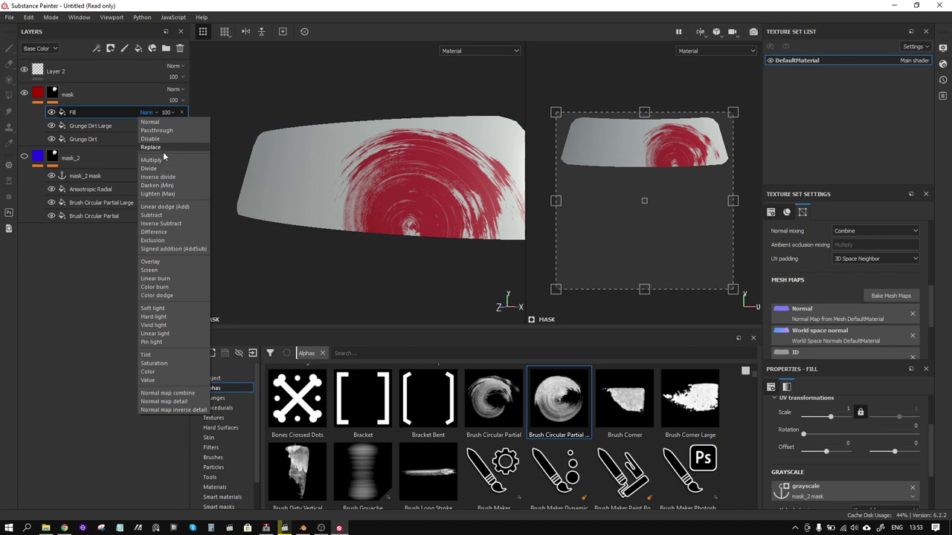
left_click(162, 215)
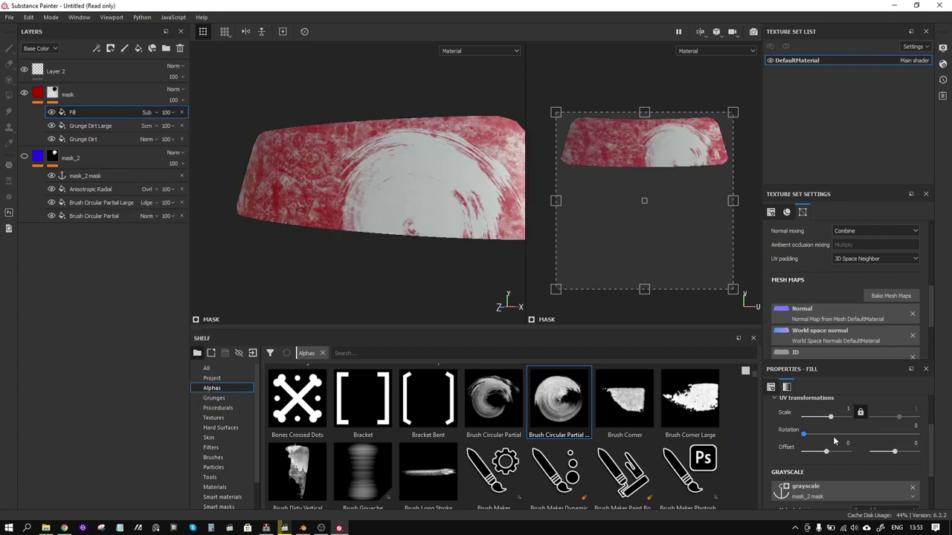
- Adjust the fill's levels to 1.458 to carve a clean swirl out of the red
scroll(855, 443, "down", 2)
scroll(846, 463, "down", 3)
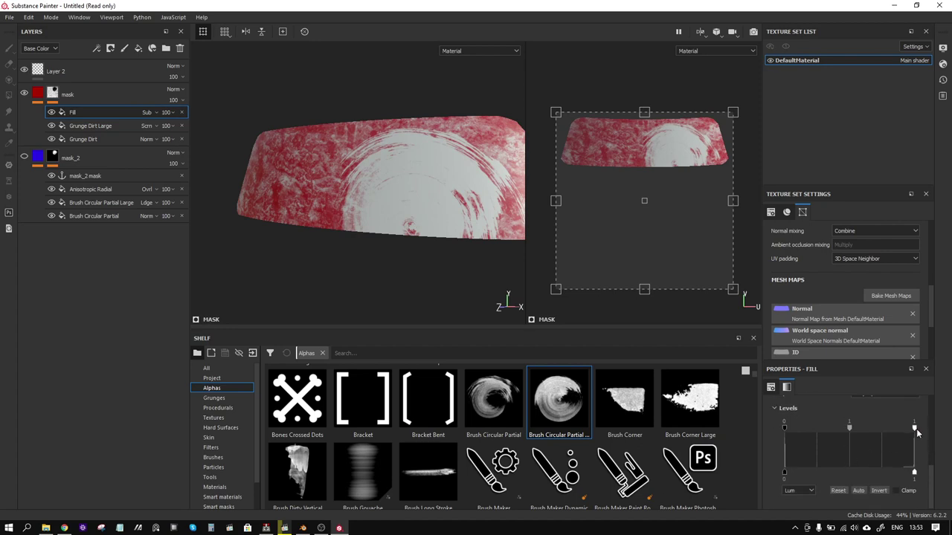
left_click_drag(906, 427, 914, 428)
mouse_move(784, 427)
left_mouse_down()
mouse_move(903, 425)
mouse_move(773, 434)
left_mouse_up()
mouse_move(851, 430)
left_mouse_down()
mouse_move(869, 434)
mouse_move(852, 436)
left_mouse_up()
- Anchor the red mask as mask mask and add a Normal Fill above it sourcing that anchor
right_click(93, 115)
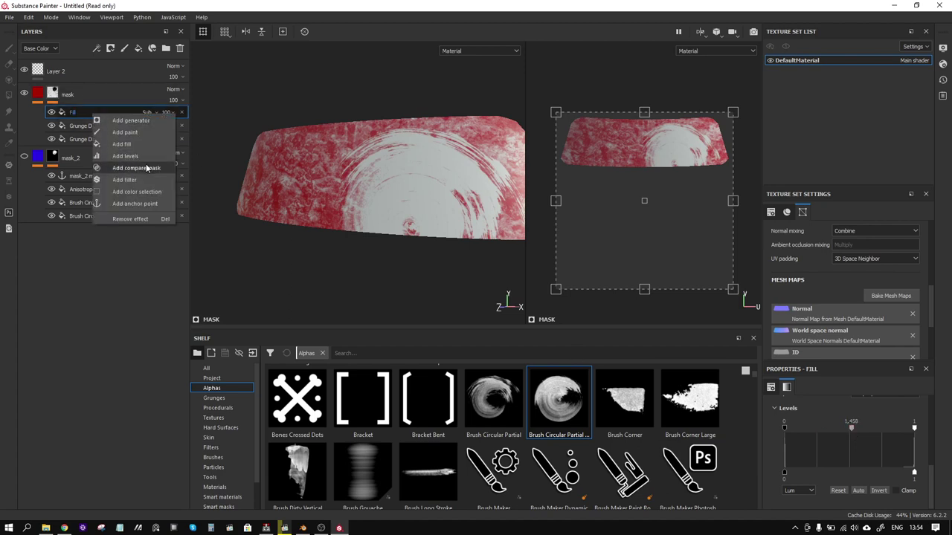
left_click(137, 203)
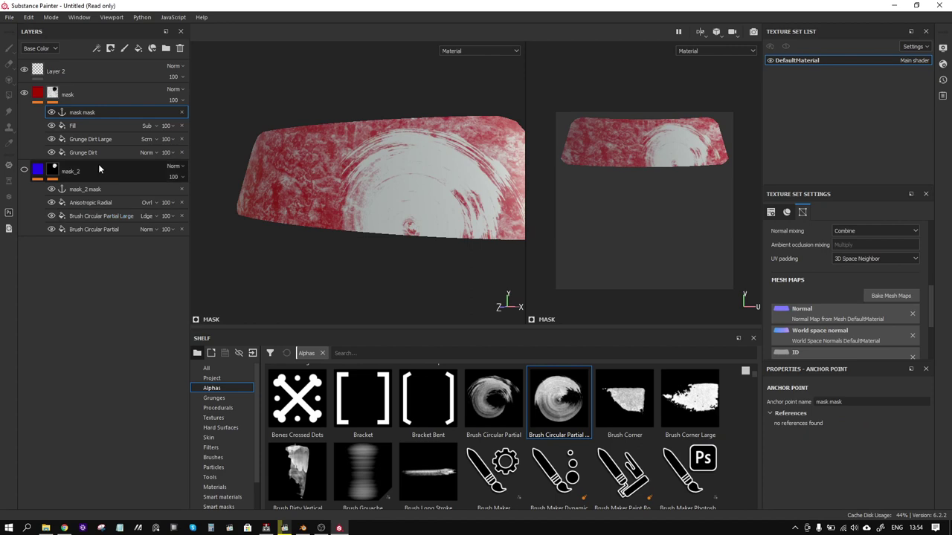
right_click(78, 111)
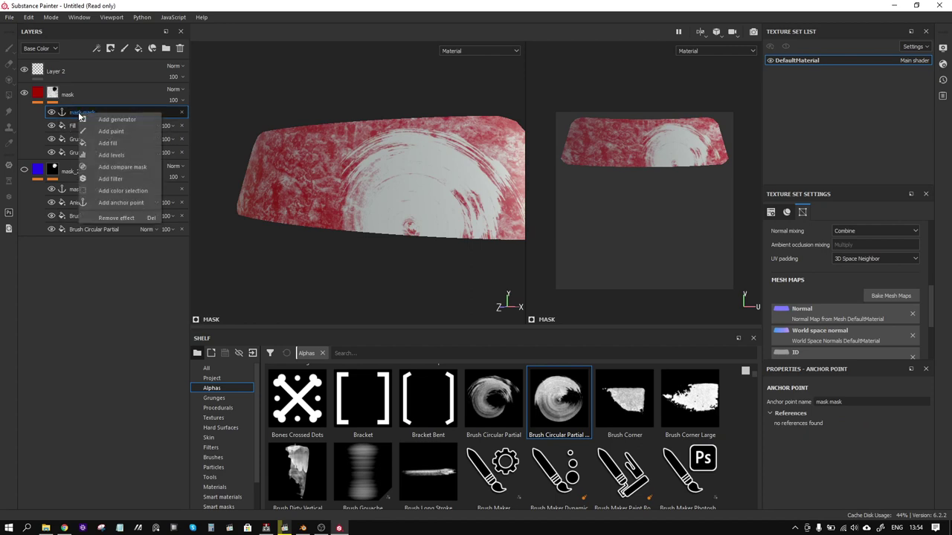
left_click(122, 142)
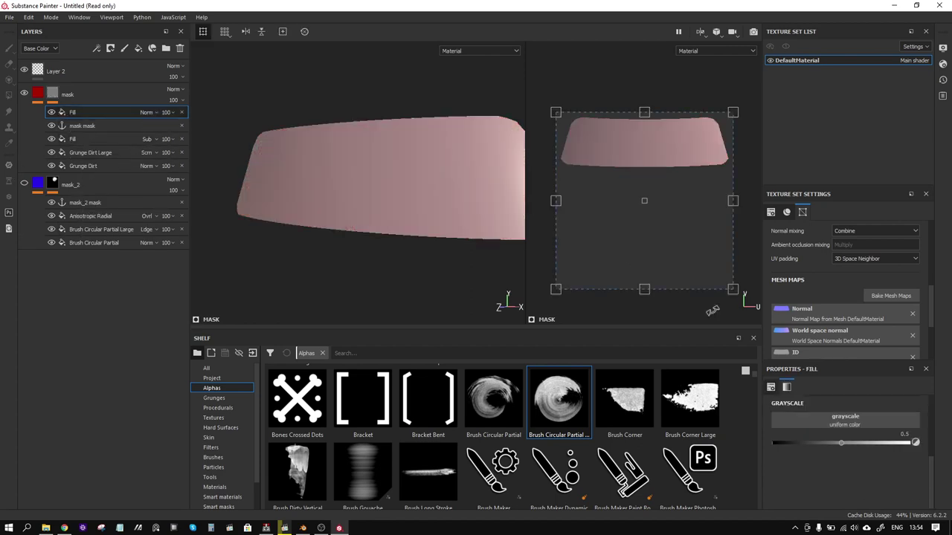
left_click(825, 421)
left_click(870, 280)
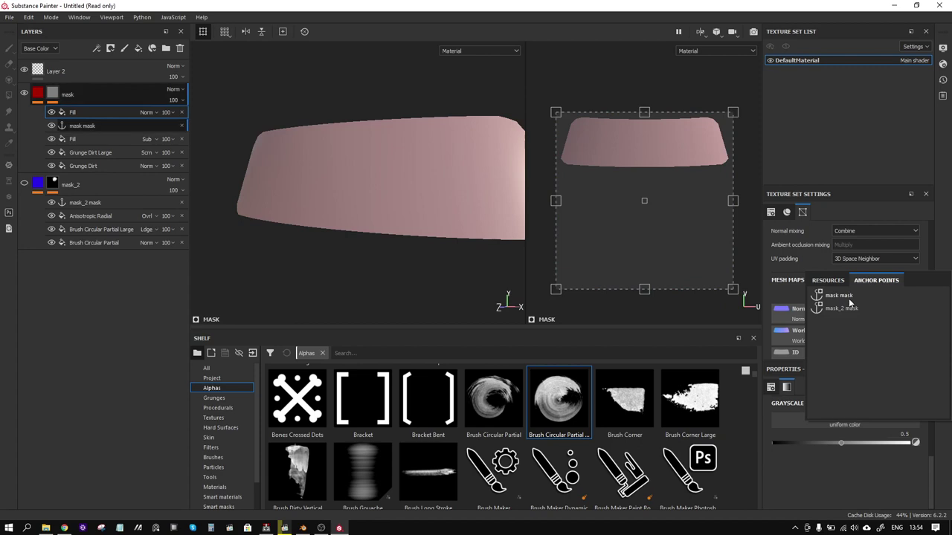
left_click(841, 296)
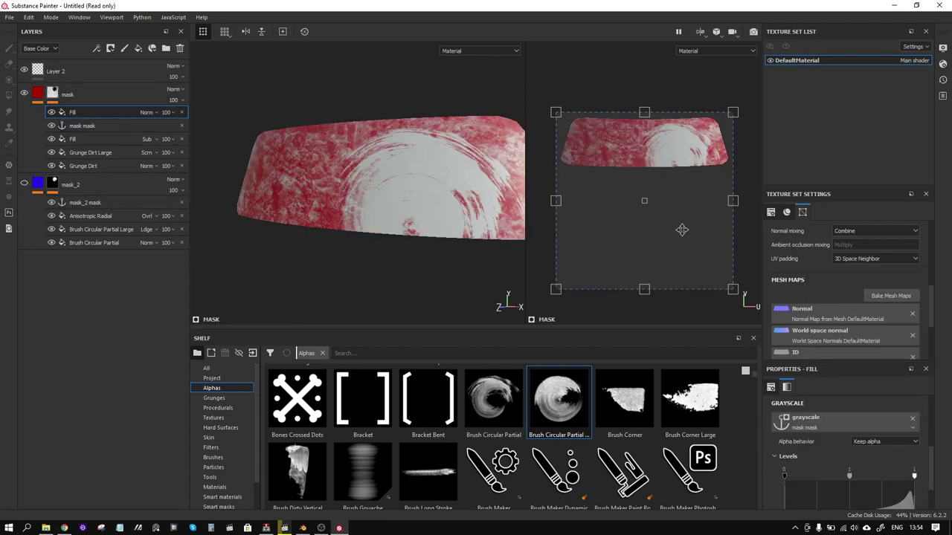
- Slide the top Fill's projection left and set its blend mode to Subtract
left_click_drag(682, 230, 605, 230)
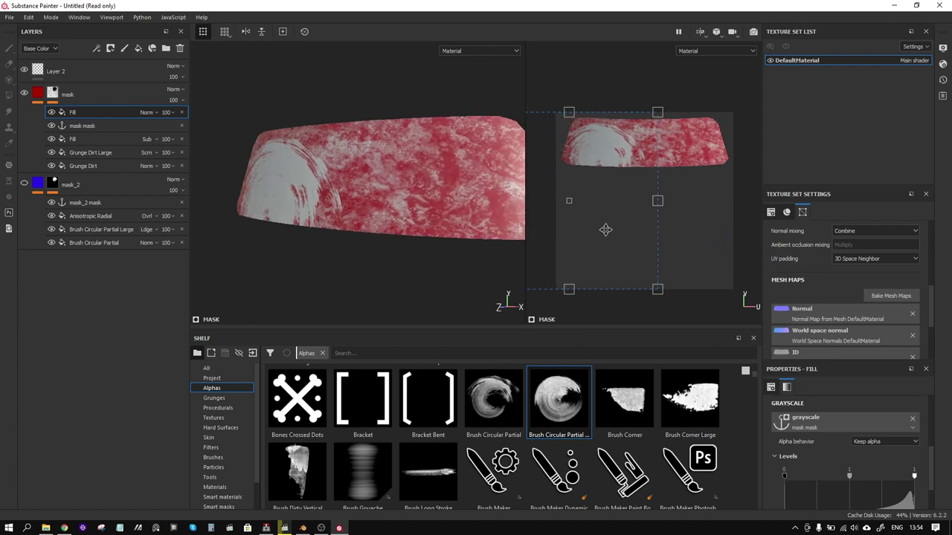
left_click(149, 113)
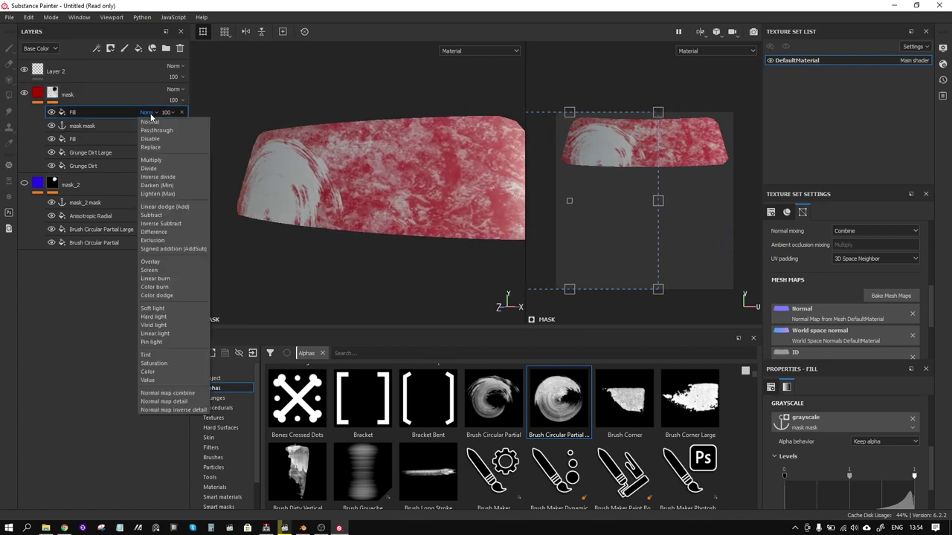
left_click(165, 215)
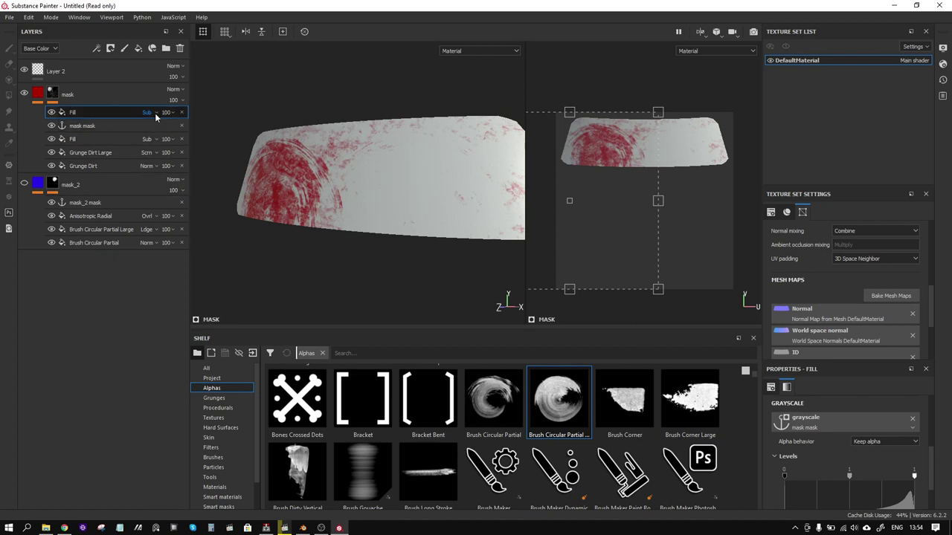
- Switch the Fill's grayscale to mask_2 mask, nudge it right, and raise the levels midtone to 4.664
left_click(833, 430)
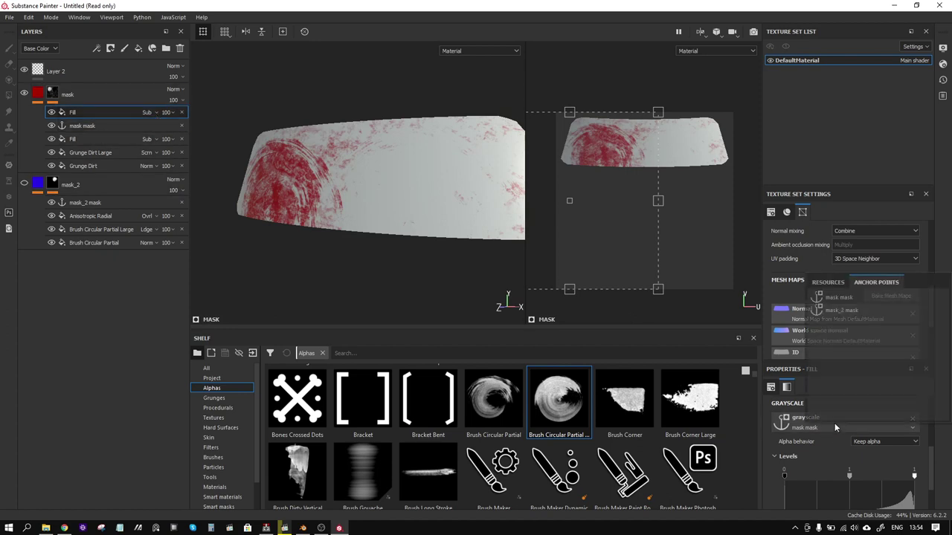
left_click(843, 311)
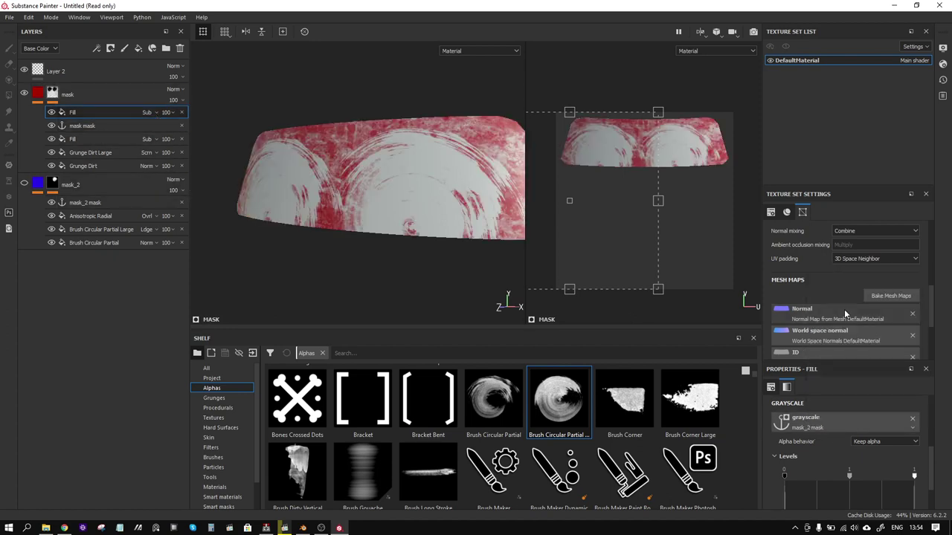
left_click_drag(599, 235, 605, 236)
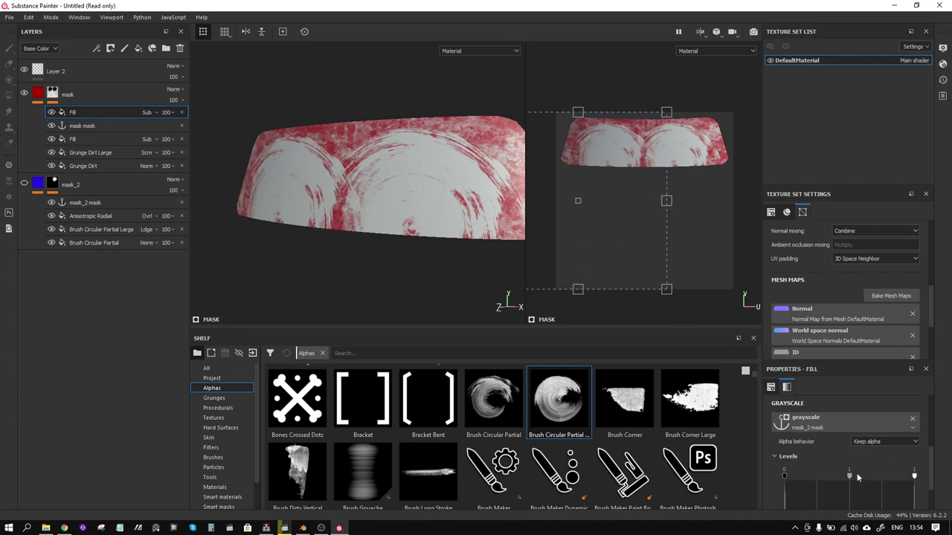
left_click_drag(850, 476, 865, 480)
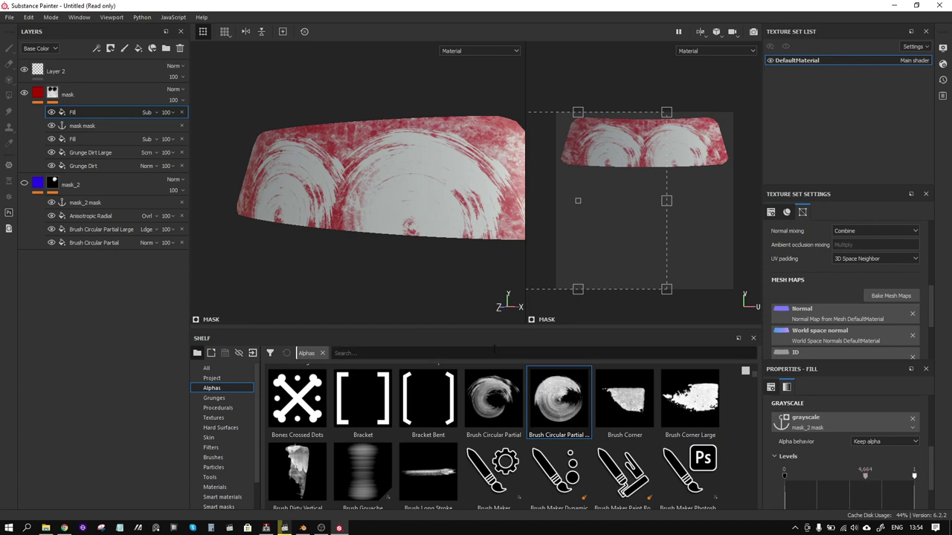
left_click_drag(376, 215, 362, 220, "alt")
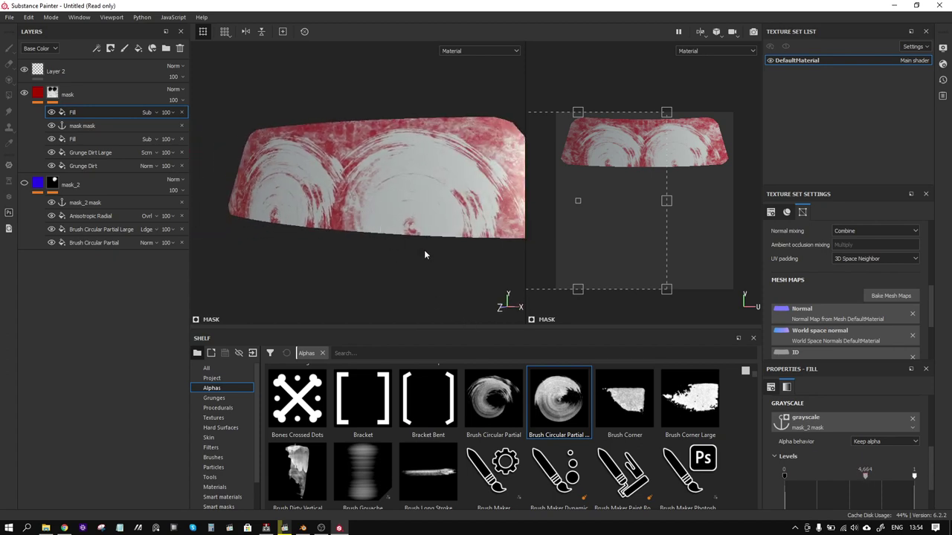
left_click_drag(382, 258, 397, 237, "alt")
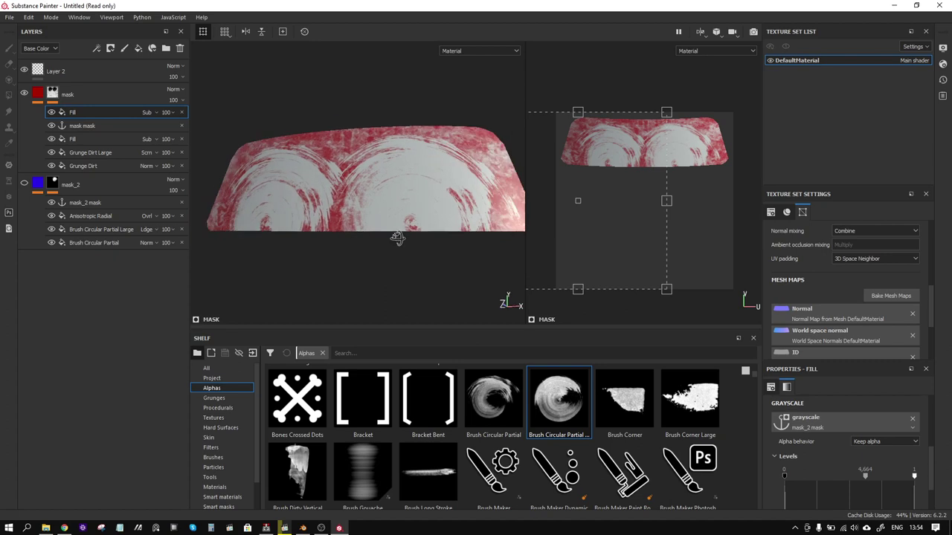
left_click(80, 71)
- Add a mask mask anchor point above the Fill in the red mask
left_click(73, 75)
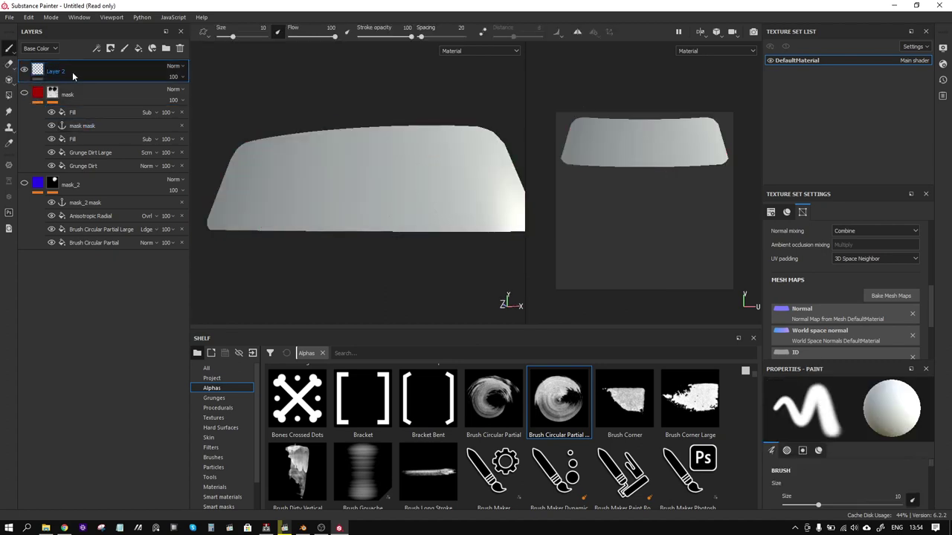
right_click(74, 75)
left_click(65, 113)
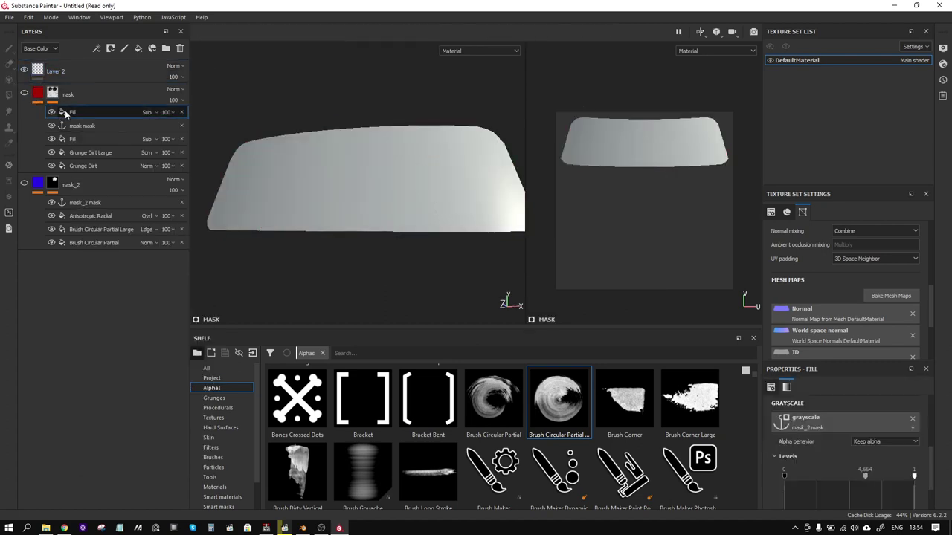
right_click(91, 115)
left_click(128, 200)
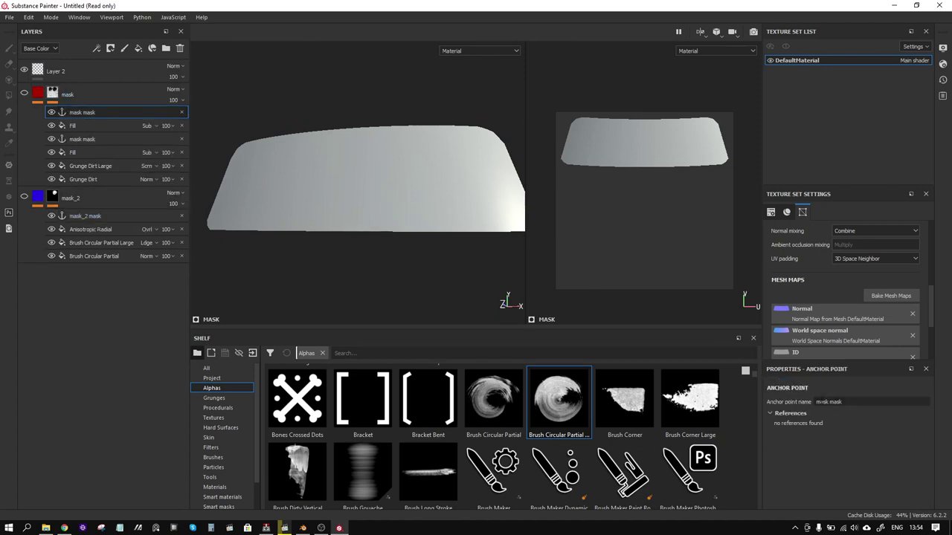
- Add a Fill effect to Layer 2
left_click(83, 78)
right_click(69, 73)
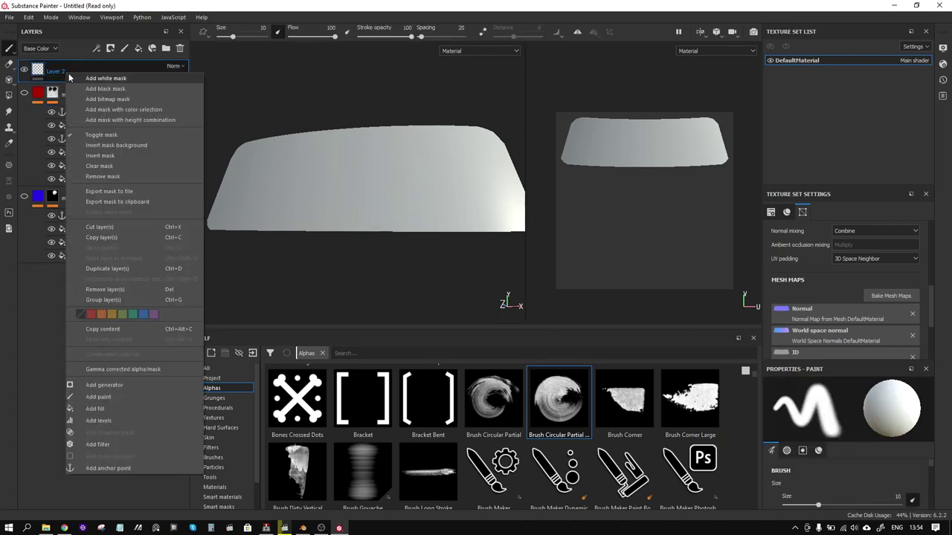
left_click(94, 409)
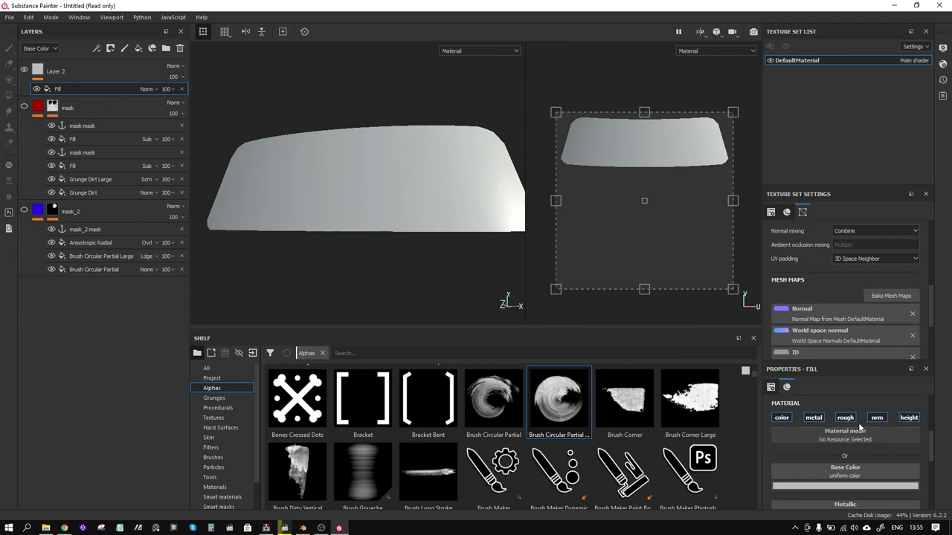
- Add an Opacity channel to the texture set, keeping the Main shader instance
scroll(832, 308, "down", 1)
scroll(835, 293, "up", 3)
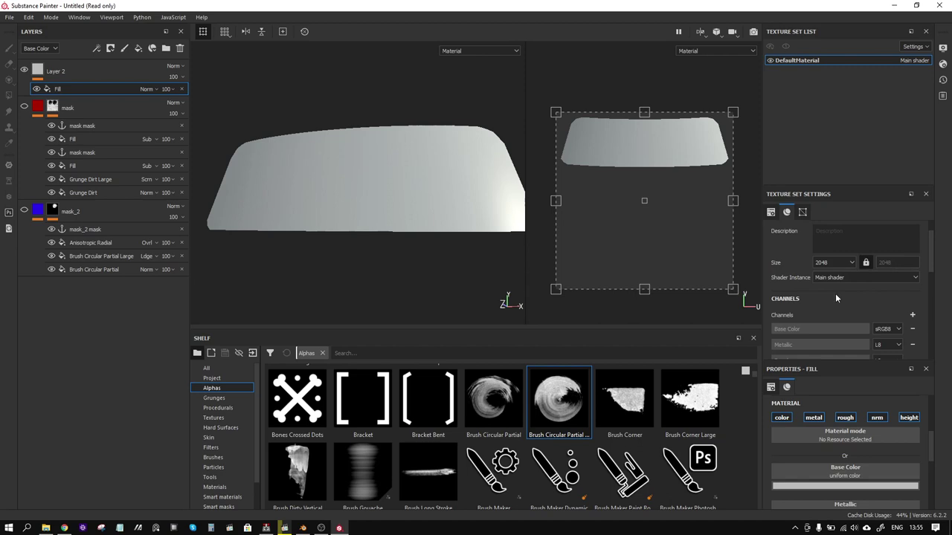
scroll(852, 290, "up", 2)
left_click(913, 256)
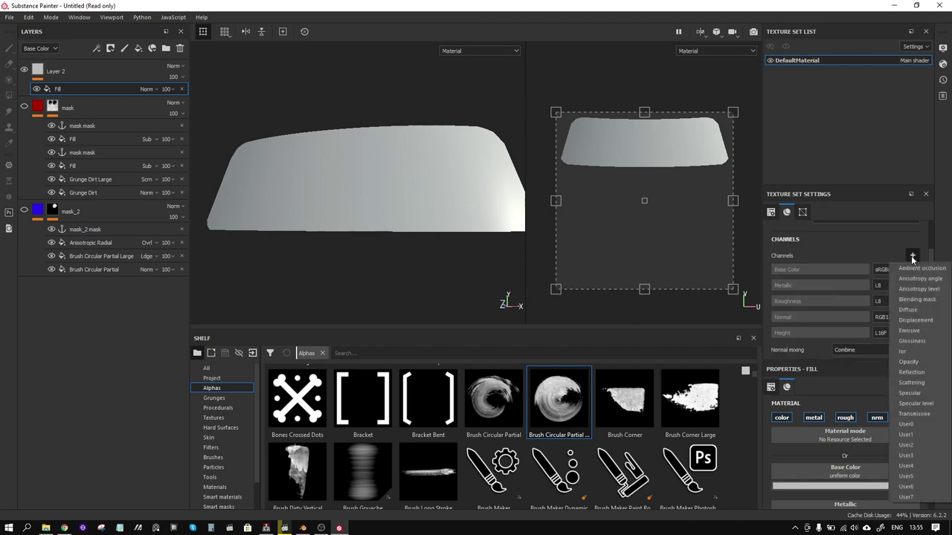
left_click(908, 361)
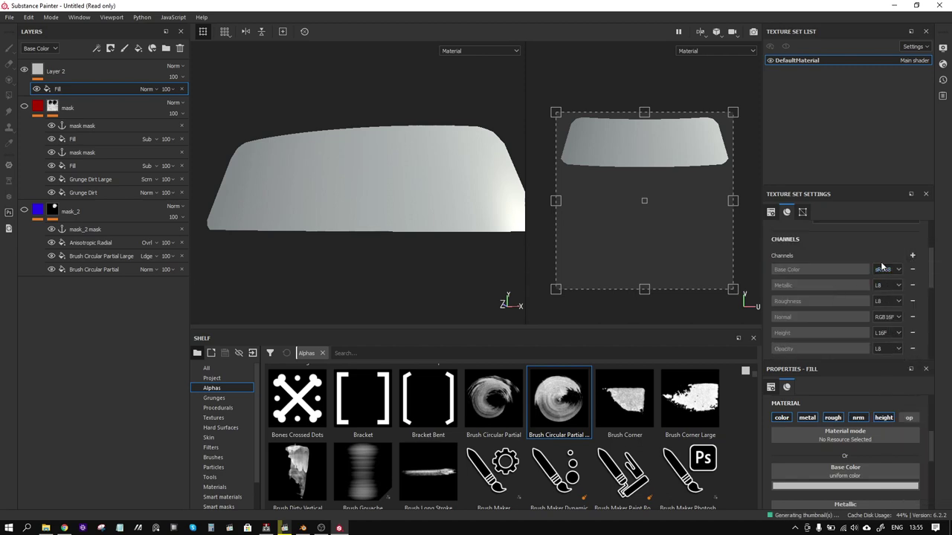
scroll(882, 266, "up", 3)
left_click(862, 306)
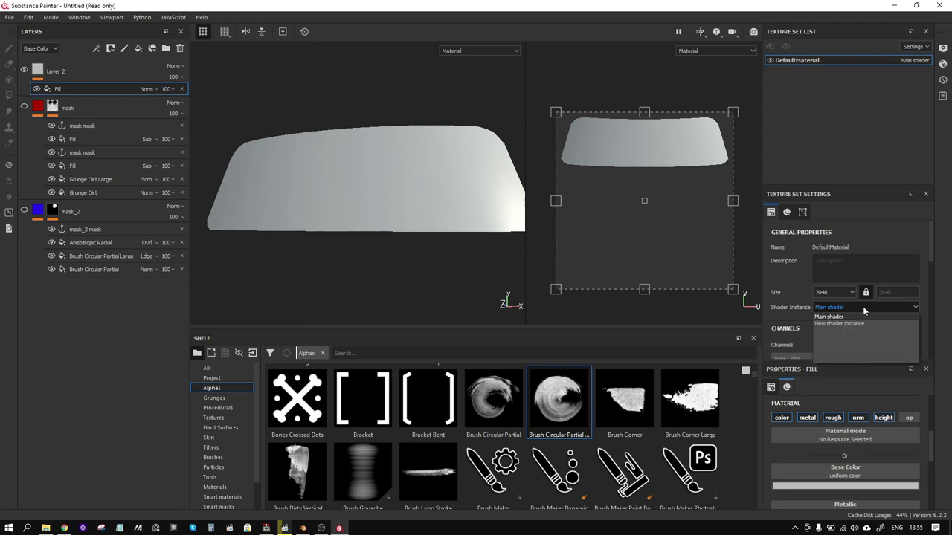
left_click(862, 306)
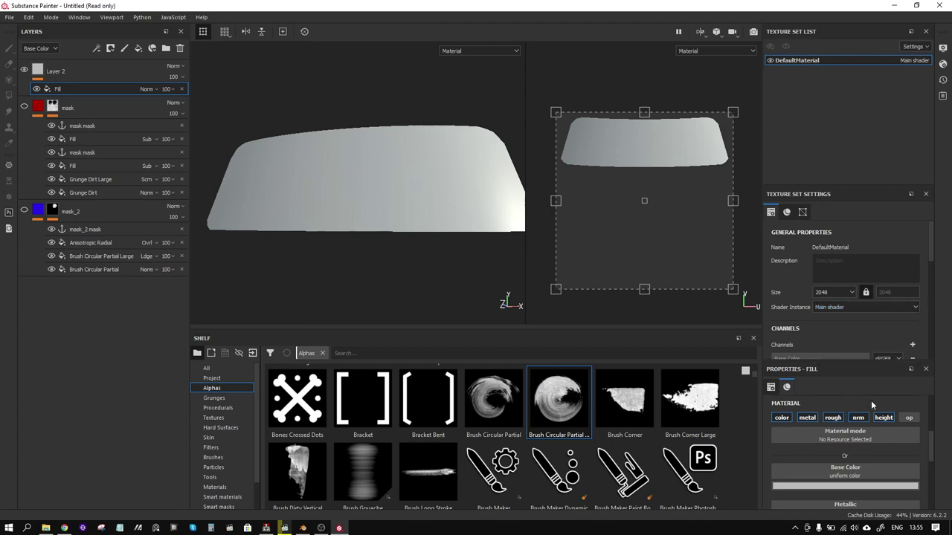
- Enable the op channel on Layer 2's Fill and set its opacity to 1
left_click(913, 421)
scroll(896, 420, "down", 3)
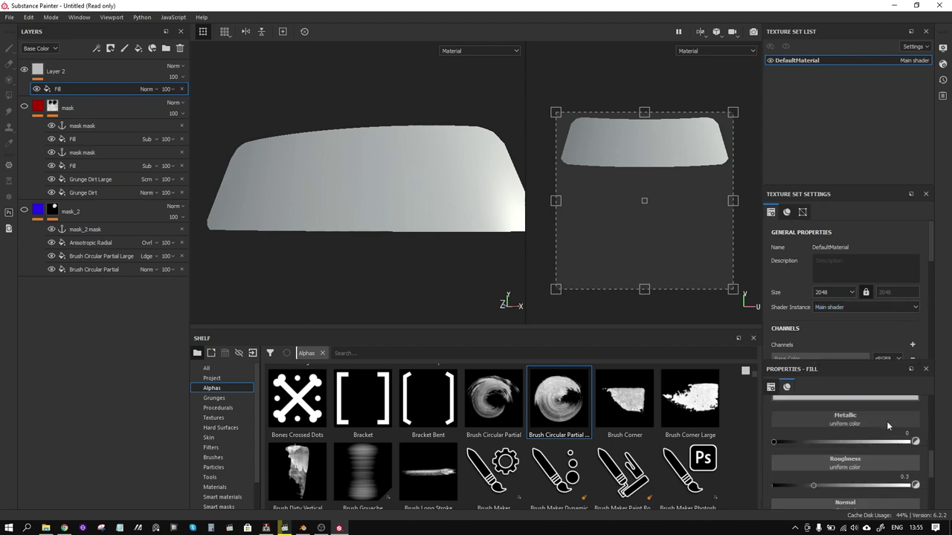
scroll(886, 421, "down", 2)
scroll(844, 430, "down", 2)
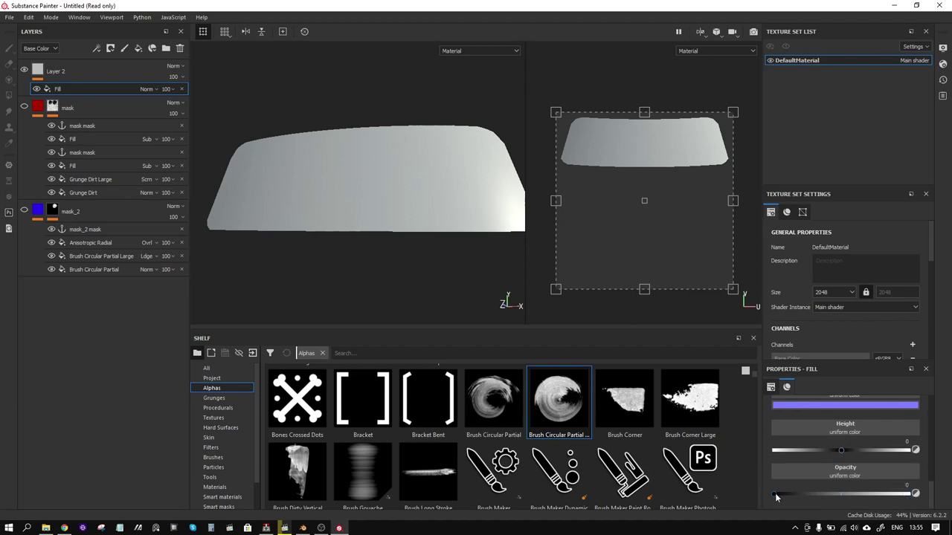
left_click_drag(776, 498, 911, 494)
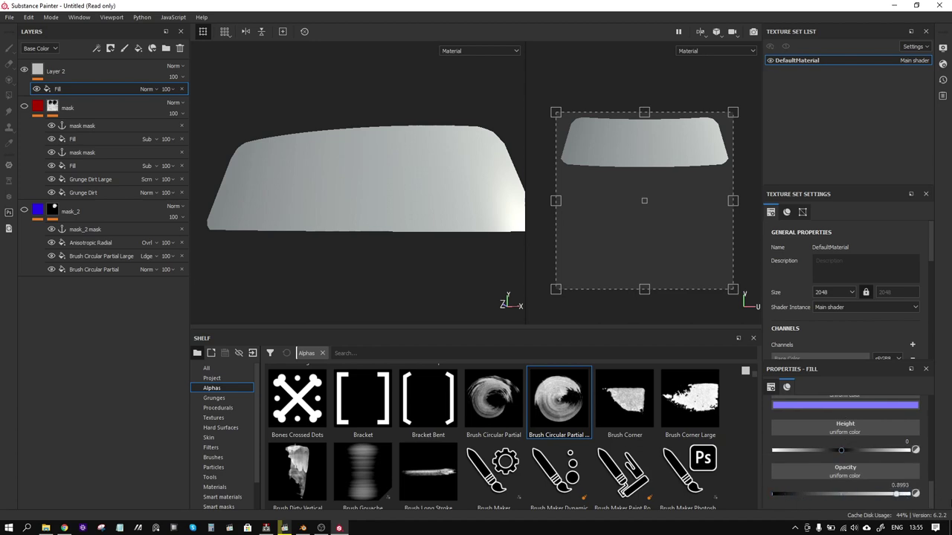
- Bring up the Shader Settings panel and list the shaders that can replace pbr-metal-rough
left_click(942, 48)
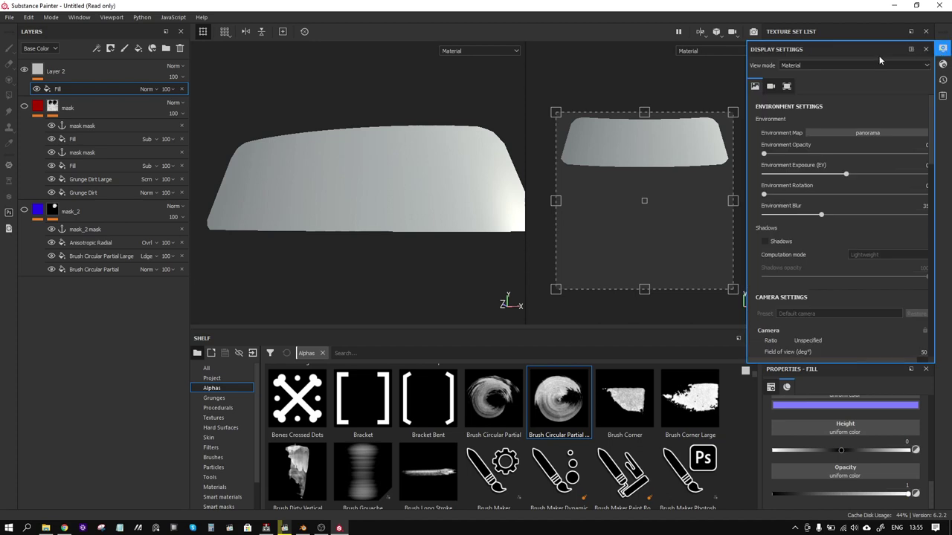
left_click(942, 64)
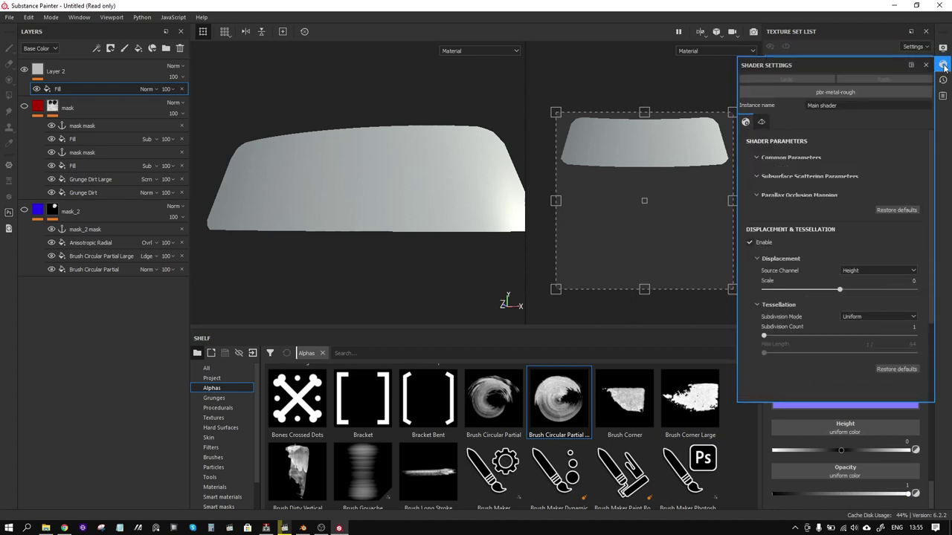
left_click(855, 91)
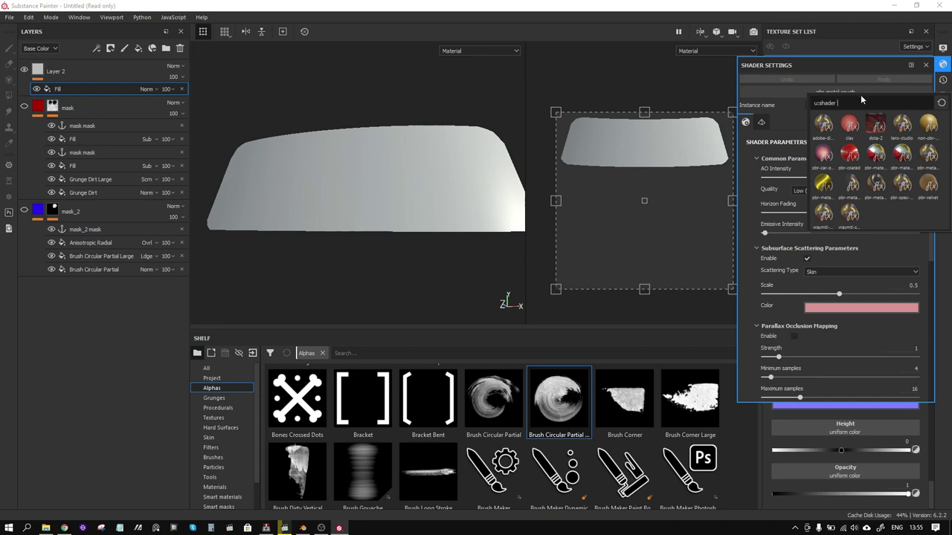
- Choose the pbr-metal-rough-with-alpha-blending shader and close Shader Settings
left_click(851, 185)
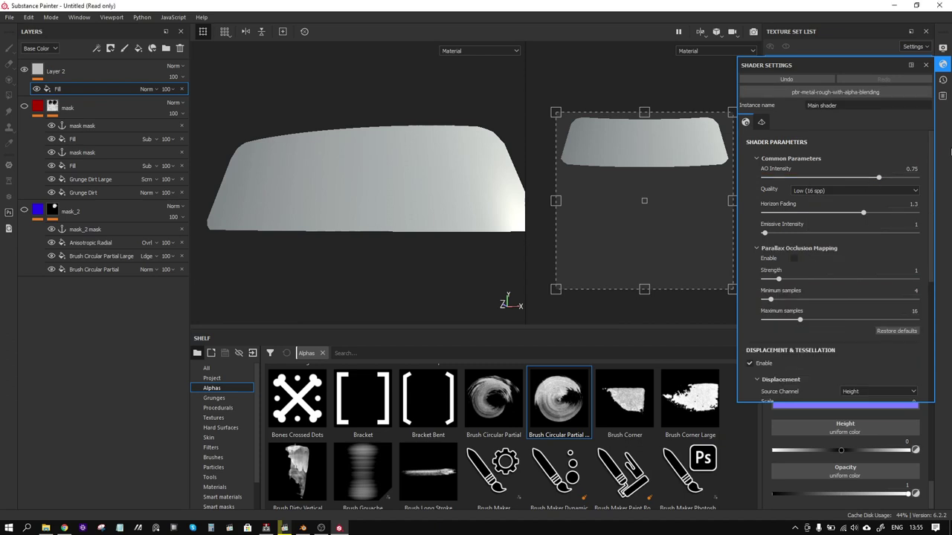
left_click(939, 65)
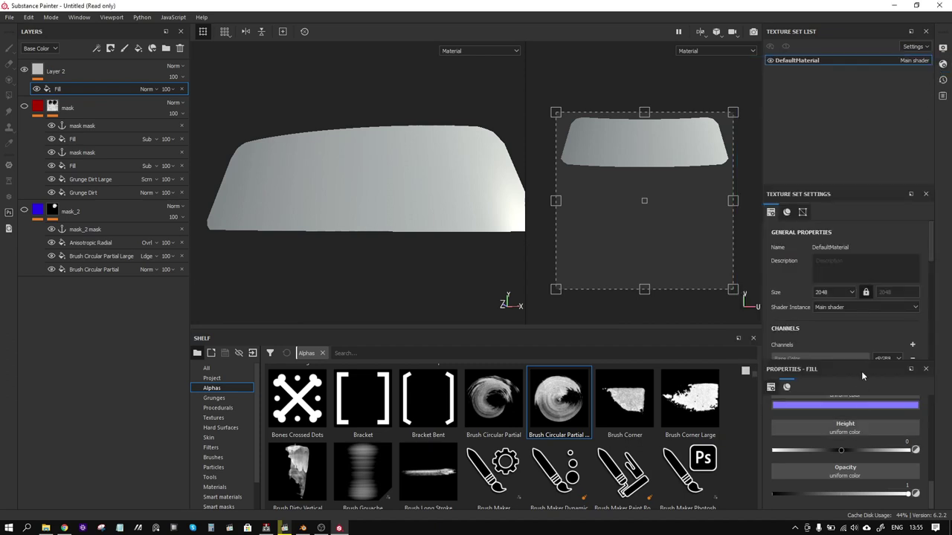
- Set the Fill's opacity source to the 'mask mask' anchor point
mouse_move(907, 494)
left_mouse_down()
mouse_move(774, 495)
mouse_move(913, 494)
left_mouse_up()
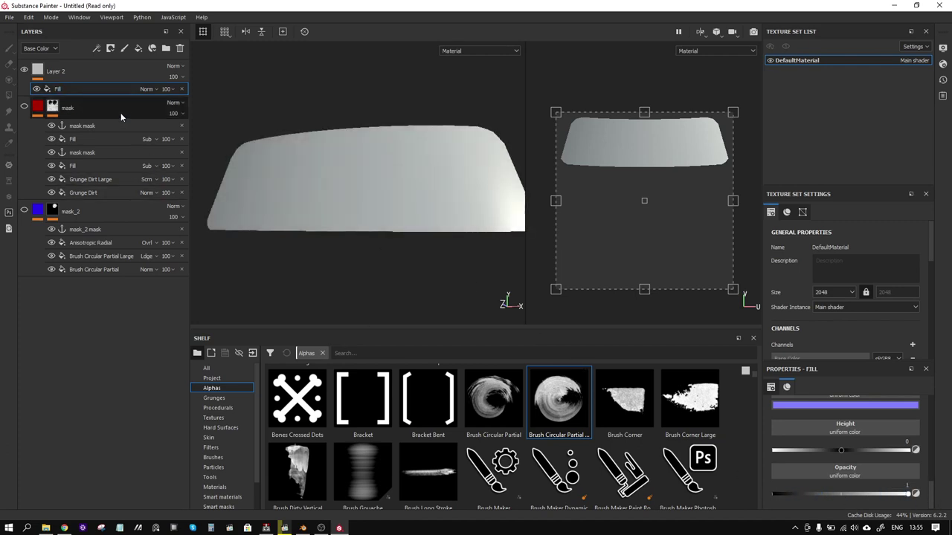
left_click(861, 477)
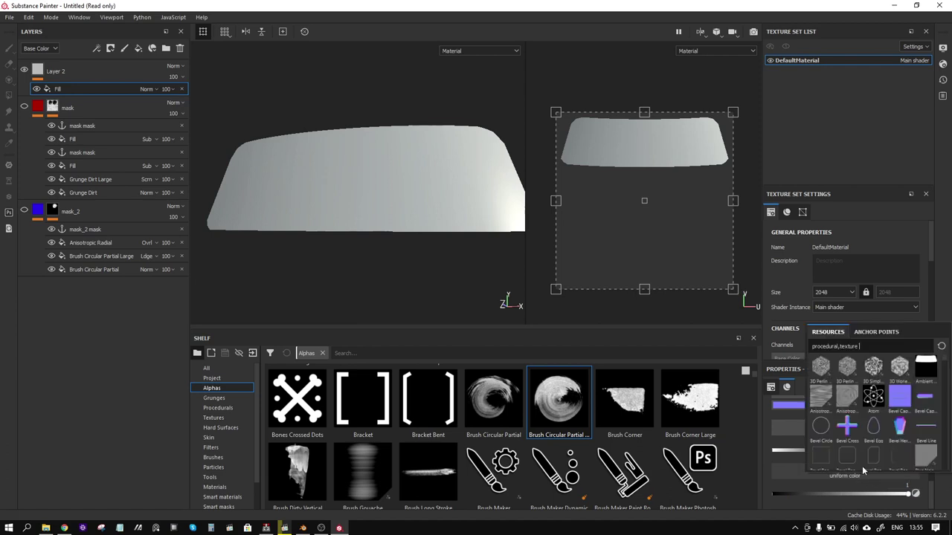
left_click(867, 333)
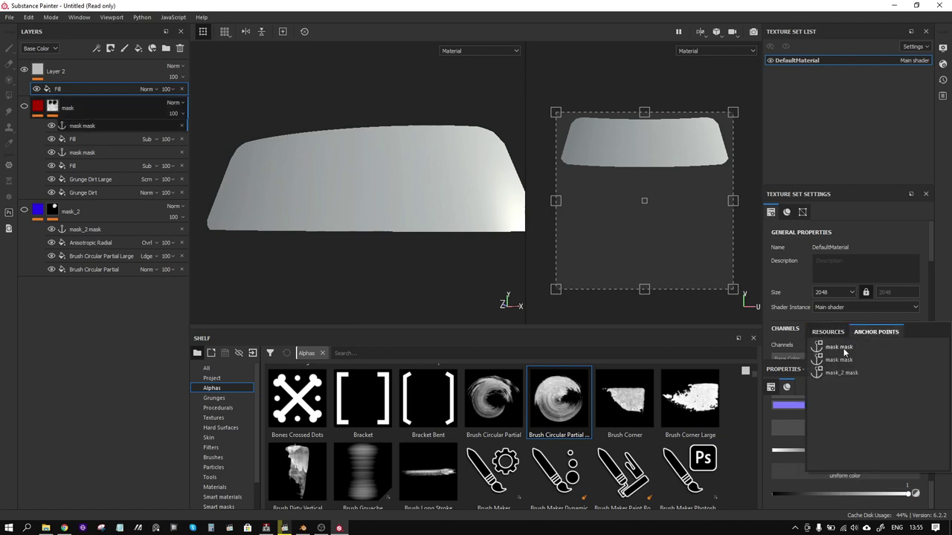
left_click(845, 348)
left_click_drag(344, 180, 402, 178, "alt")
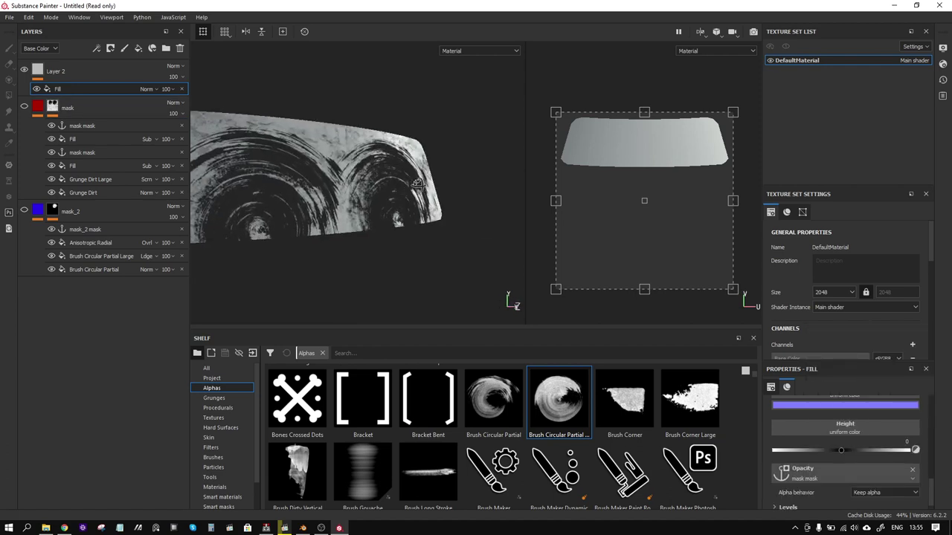
- Tune the opacity Levels to midtone 1.458 and output minimum 0.233
scroll(881, 506, "down", 1)
left_click(822, 495)
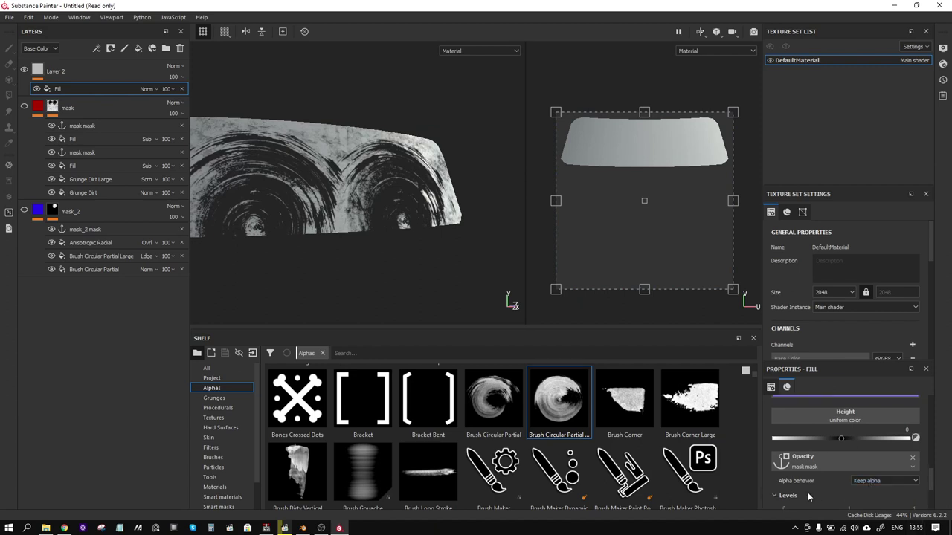
scroll(862, 461, "down", 3)
mouse_move(851, 430)
left_mouse_down()
mouse_move(874, 434)
mouse_move(858, 439)
left_mouse_up()
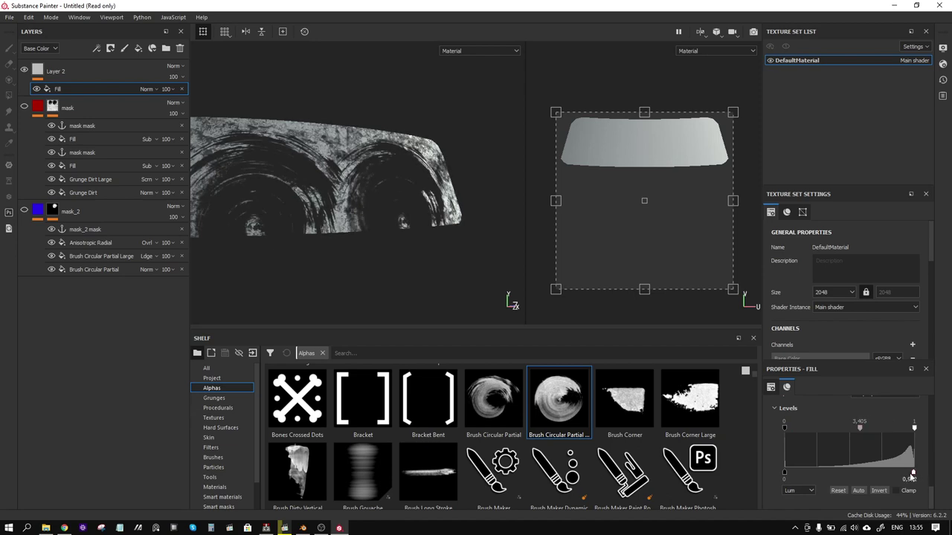
mouse_move(913, 478)
left_mouse_down()
mouse_move(798, 476)
mouse_move(816, 477)
left_mouse_up()
left_click_drag(860, 428, 818, 434)
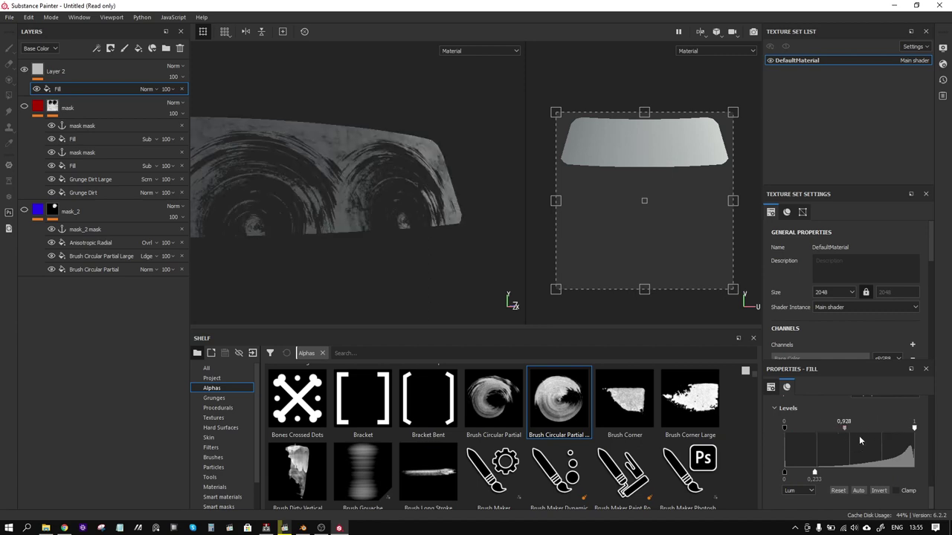
left_click_drag(844, 428, 851, 428)
mouse_move(401, 216)
left_mouse_down("alt")
mouse_move(353, 240)
mouse_move(425, 242)
left_mouse_up("alt")
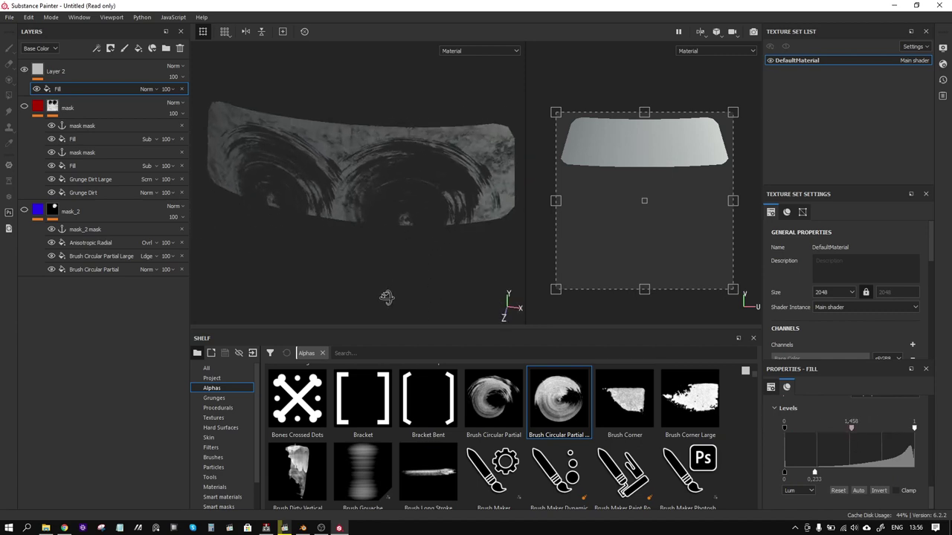
- Raise Environment Opacity in Display Settings to show the panorama behind the model
left_click(943, 49)
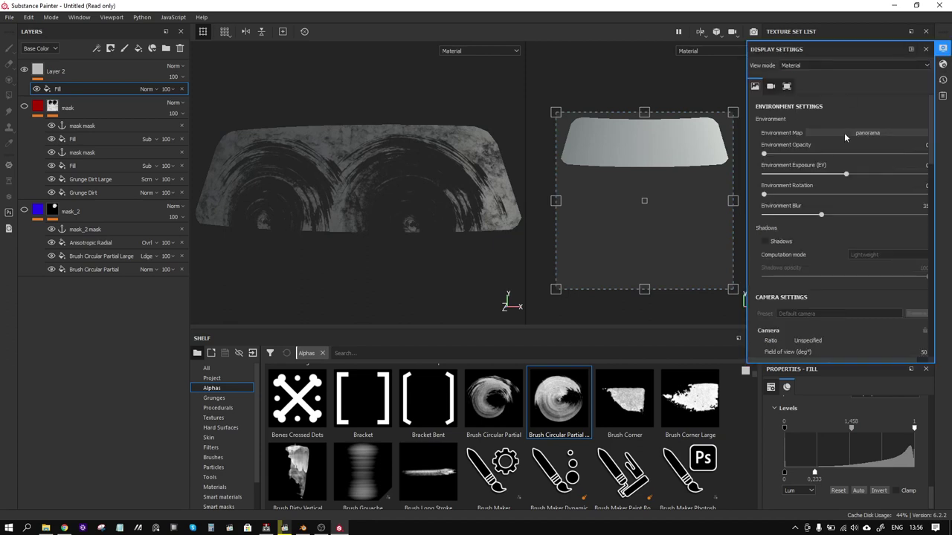
left_click_drag(764, 154, 801, 154)
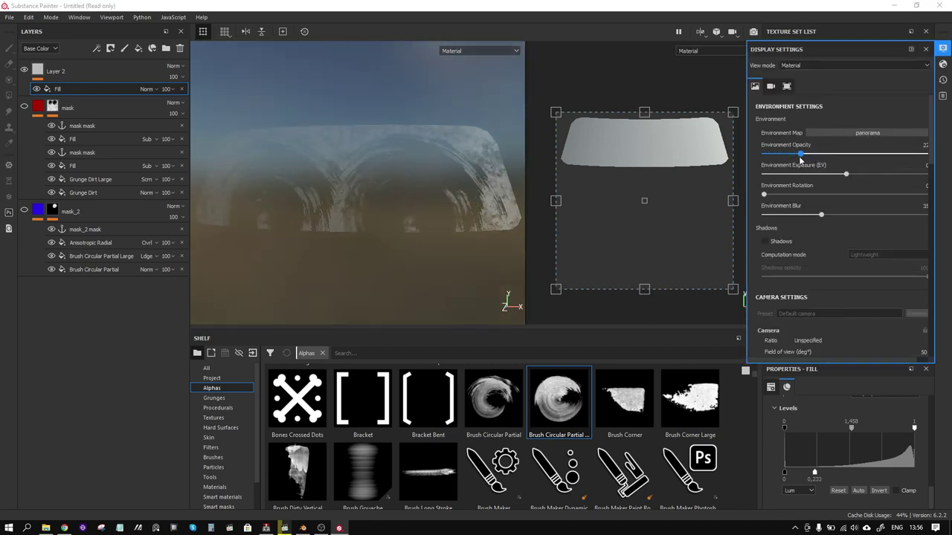
left_click(944, 65)
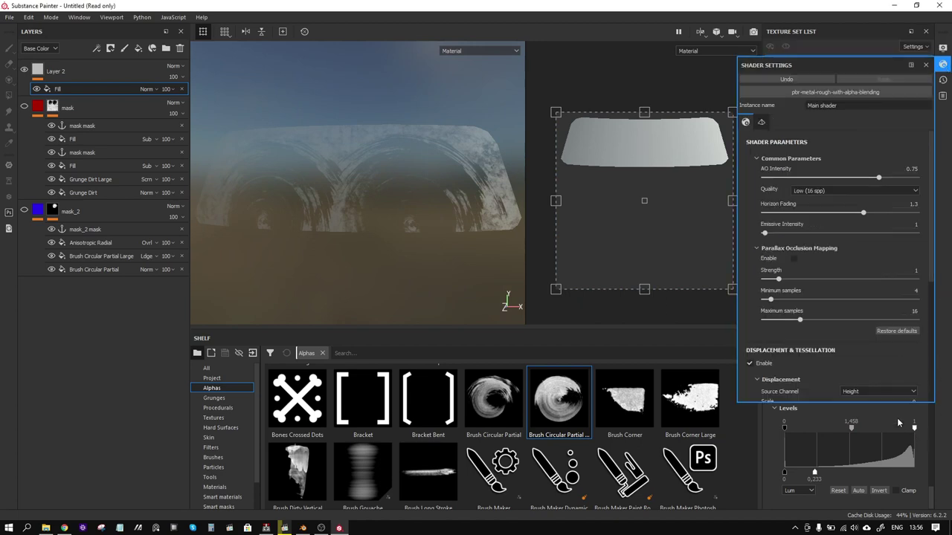
left_click(948, 68)
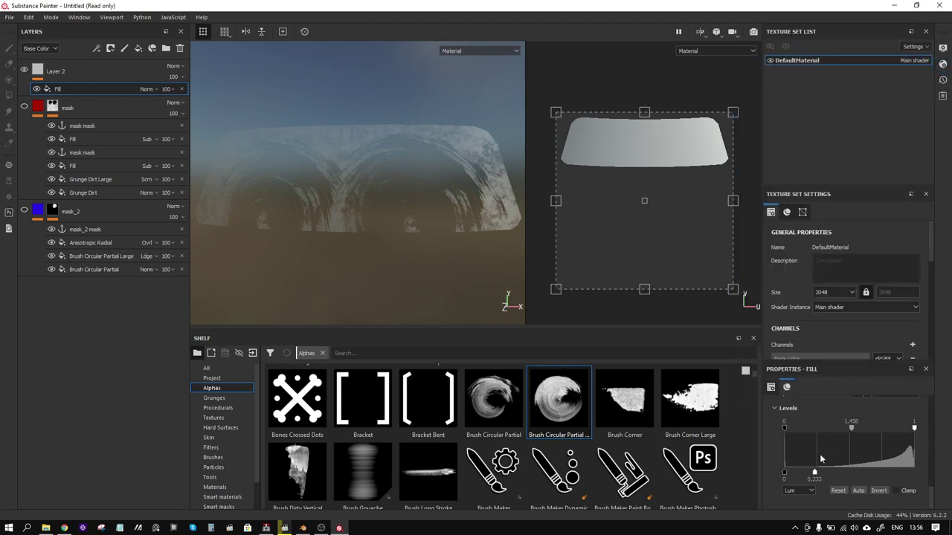
- Raise the opacity mask's low level to brighten it
left_click_drag(815, 476, 895, 473)
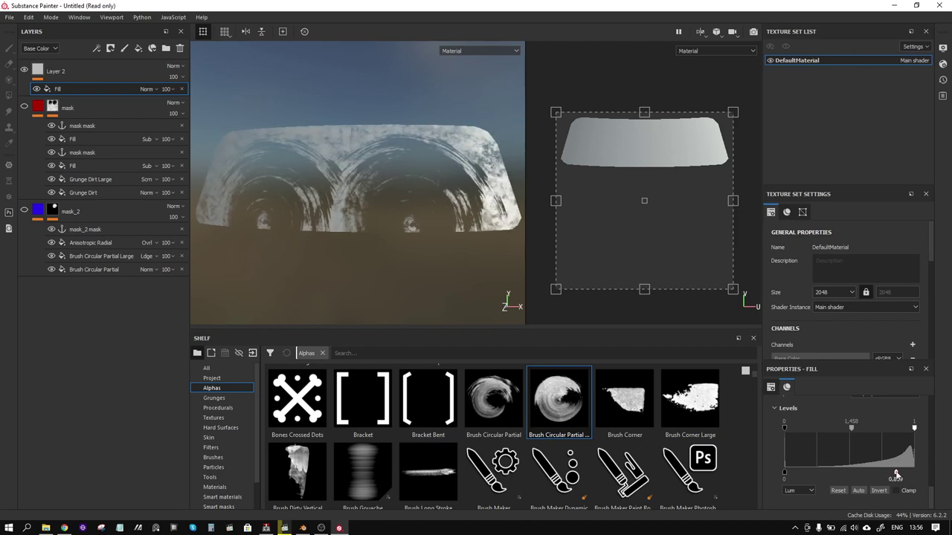
left_click_drag(452, 248, 436, 205, "alt")
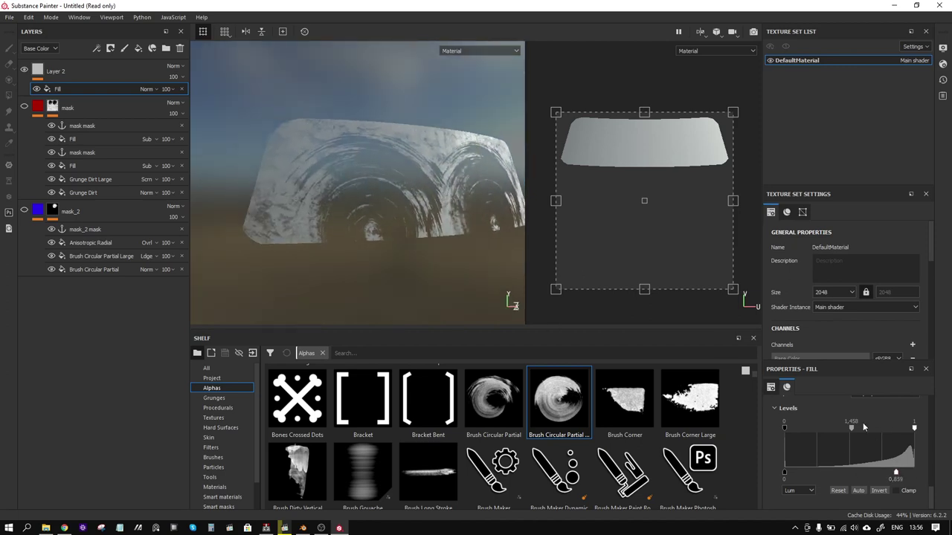
scroll(863, 422, "down", 2)
scroll(849, 416, "down", 2)
scroll(850, 416, "down", 2)
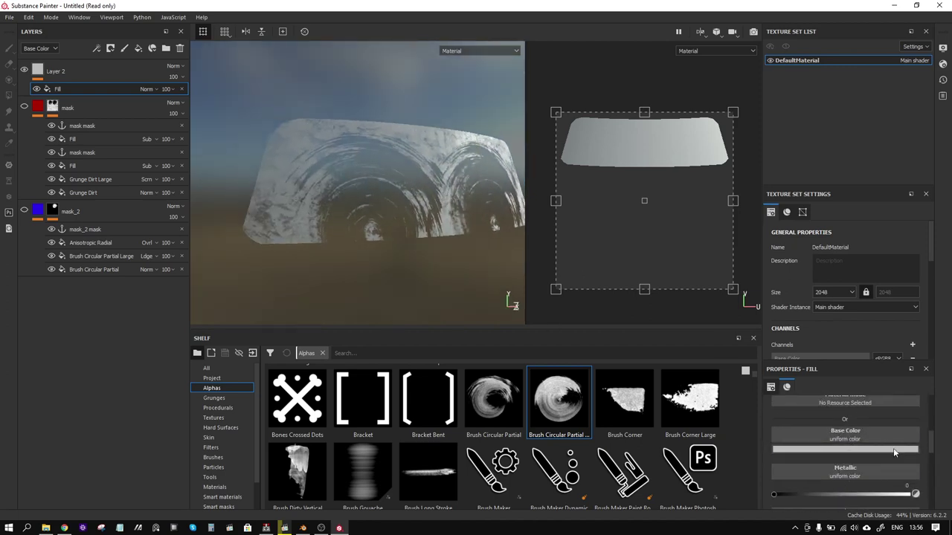
scroll(893, 448, "up", 1)
scroll(891, 447, "up", 1)
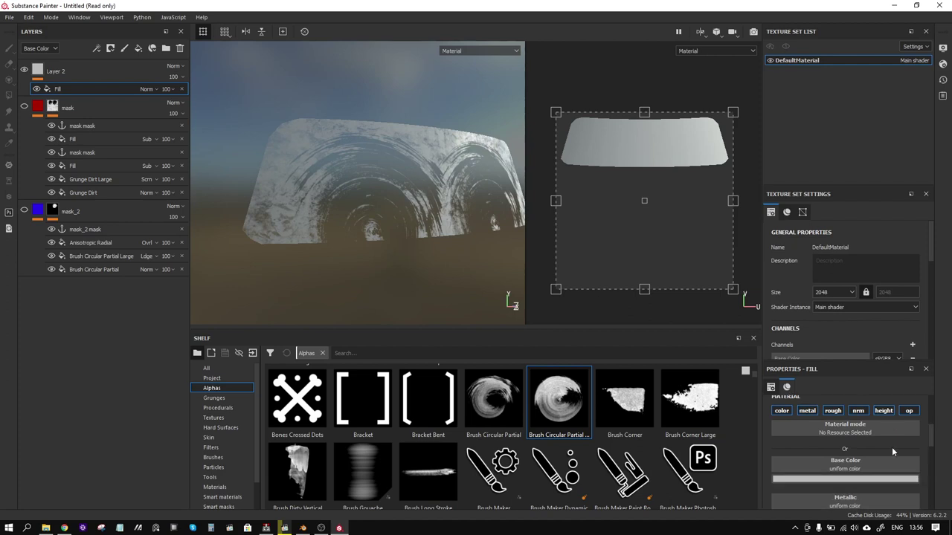
- Set the Fill's Base Color to a tan shade
left_click(843, 482)
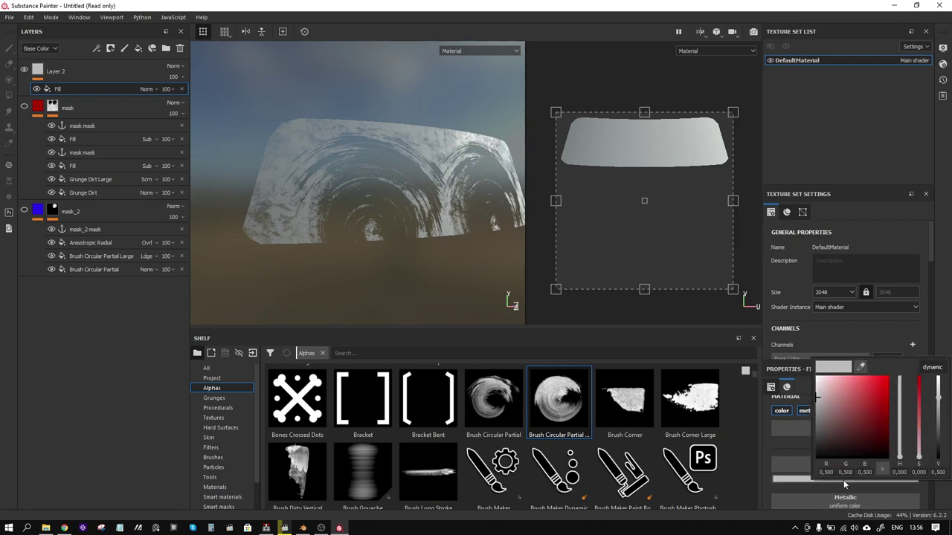
left_click(856, 430)
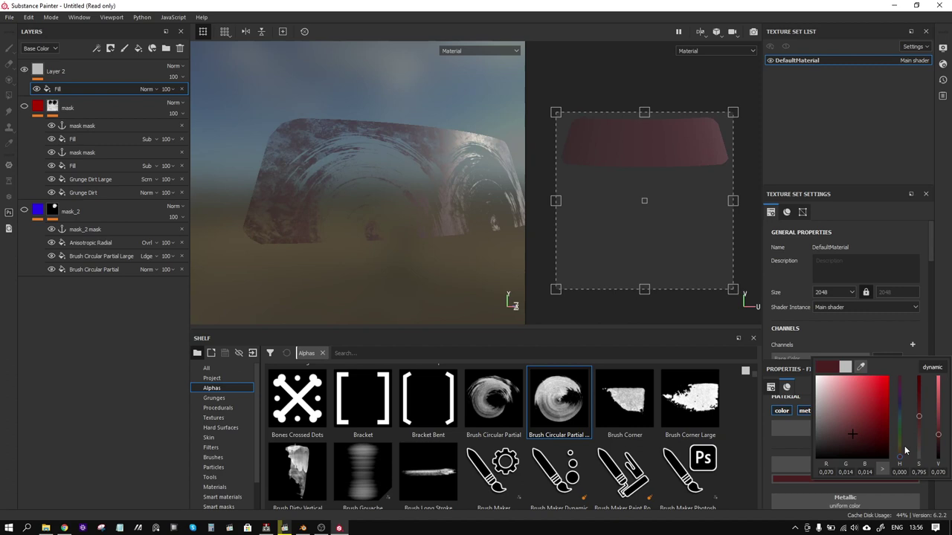
left_click_drag(899, 446, 899, 457)
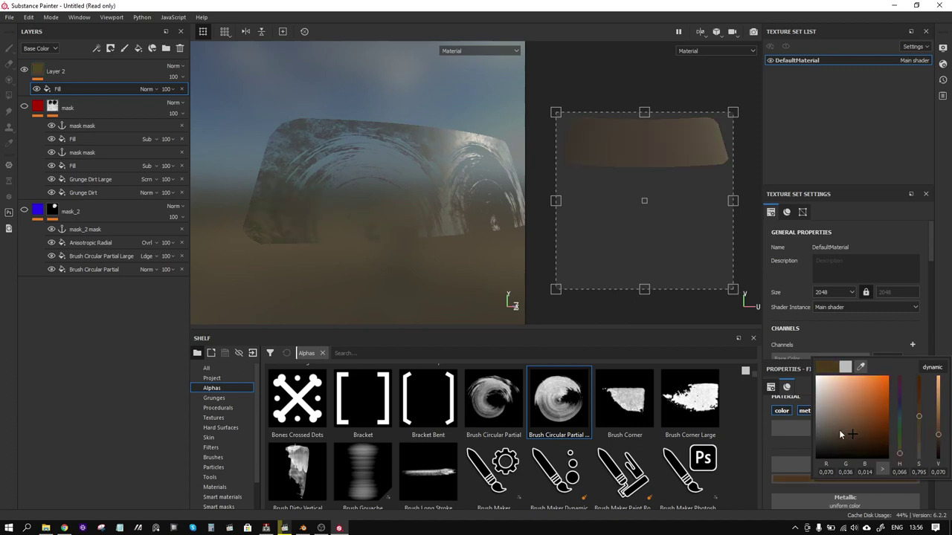
mouse_move(844, 434)
left_mouse_down()
mouse_move(831, 414)
mouse_move(839, 444)
left_mouse_up()
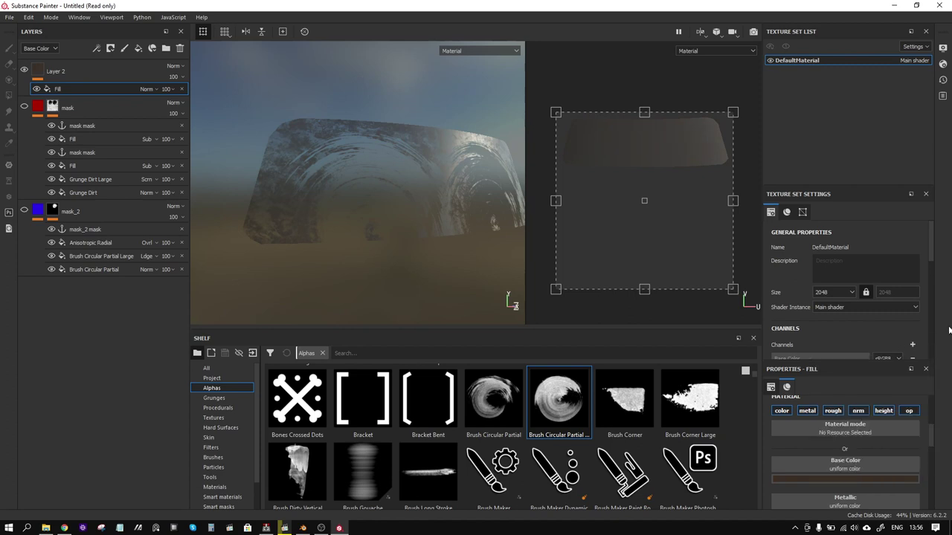
- Disable the Fill's color channel so it drives only opacity
left_click_drag(444, 223, 456, 221, "alt")
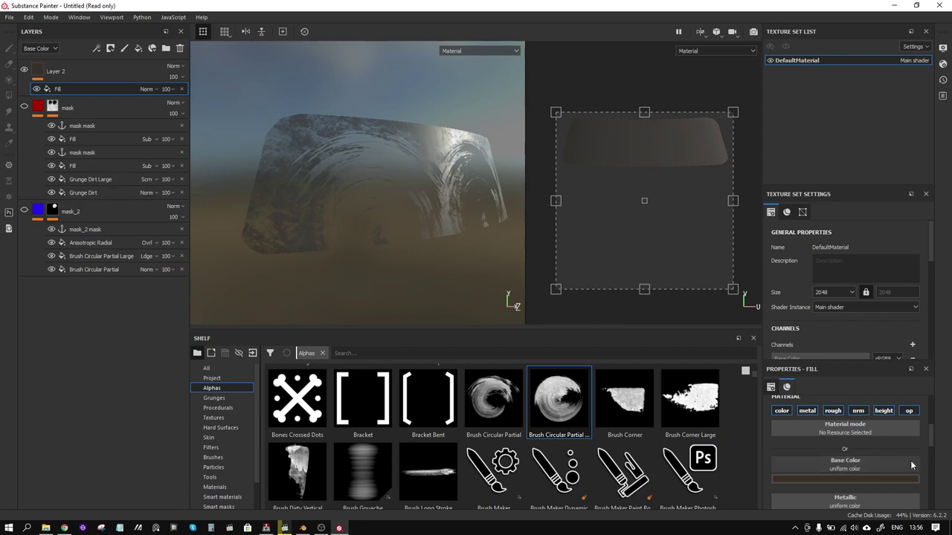
scroll(910, 461, "down", 2)
scroll(885, 472, "down", 1)
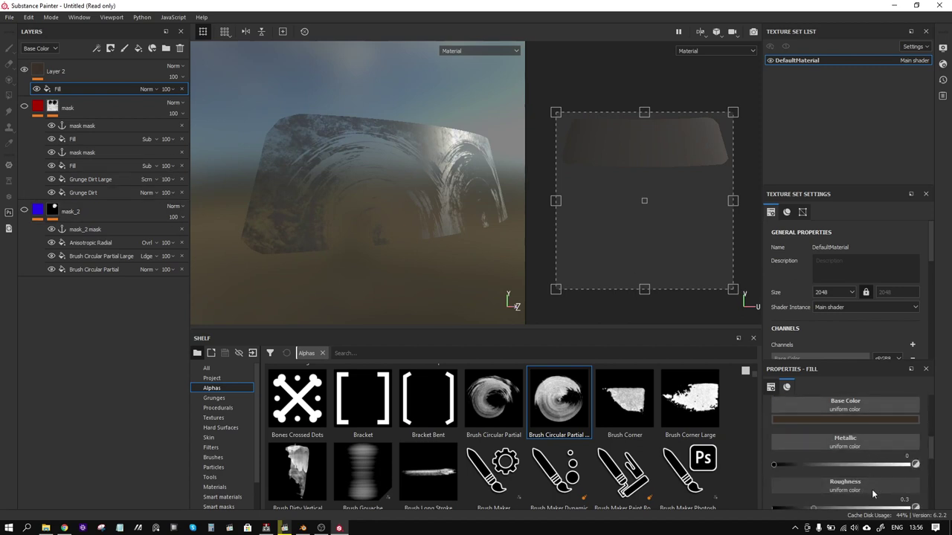
scroll(871, 490, "up", 2)
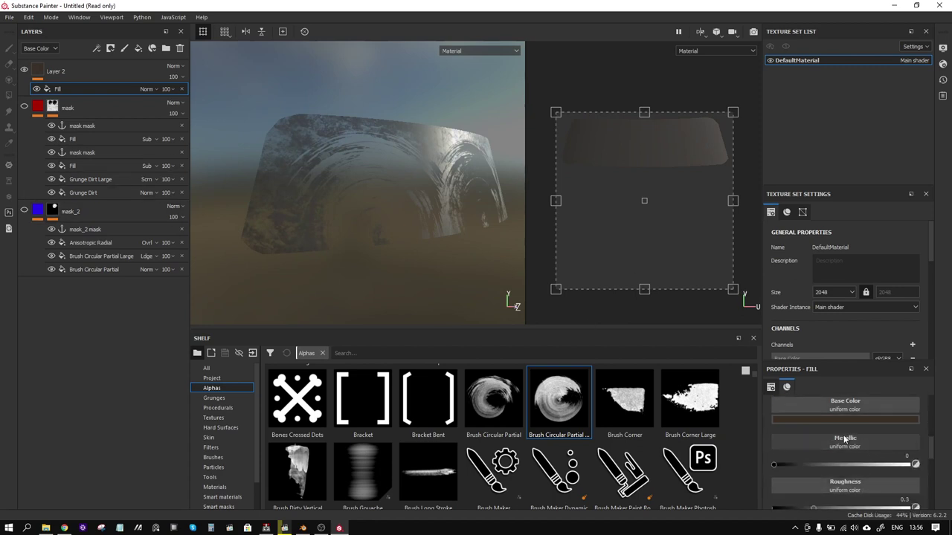
scroll(851, 438, "up", 2)
left_click(782, 471)
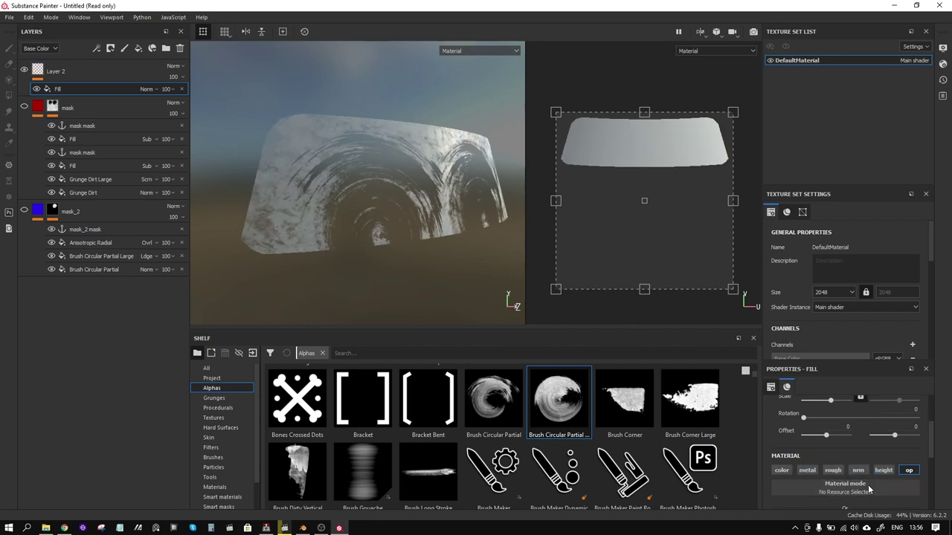
- Review Layer 2's Fill properties and drag one of its sliders down
left_click(101, 70)
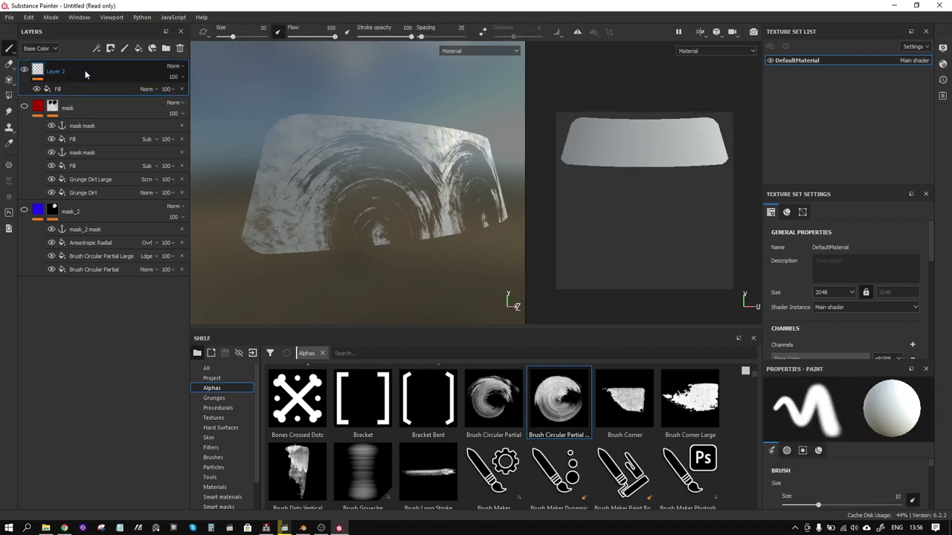
right_click(101, 74)
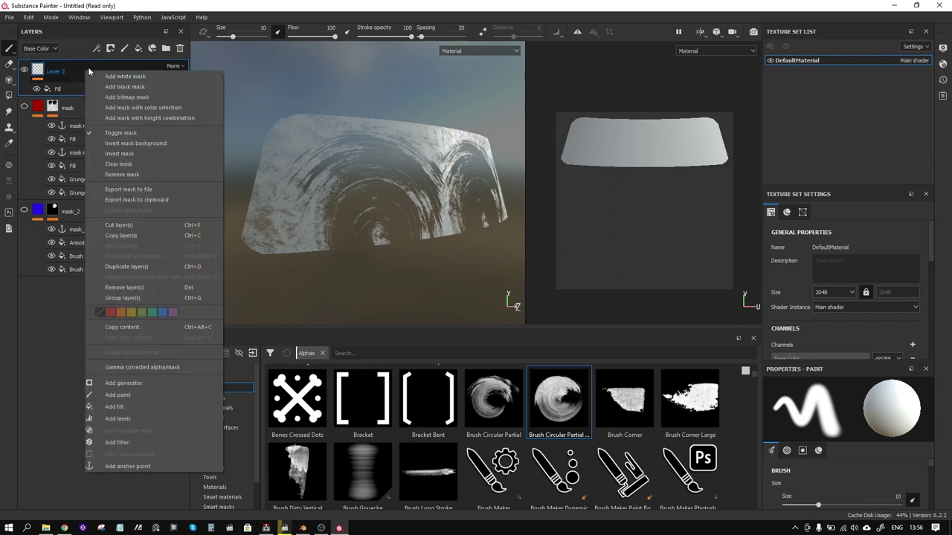
left_click(64, 89)
scroll(869, 437, "down", 2)
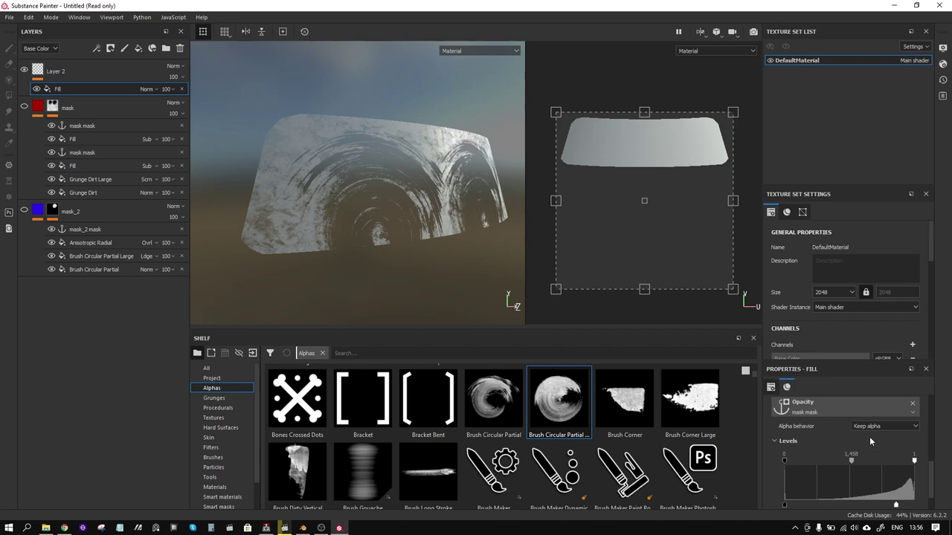
scroll(872, 438, "down", 1)
scroll(875, 441, "up", 1)
scroll(881, 445, "up", 1)
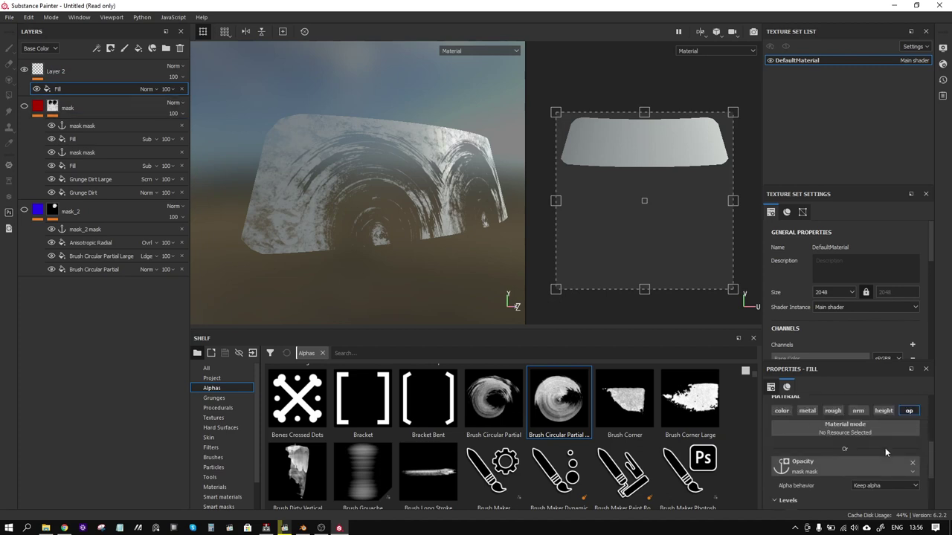
scroll(885, 448, "up", 1)
scroll(901, 453, "up", 1)
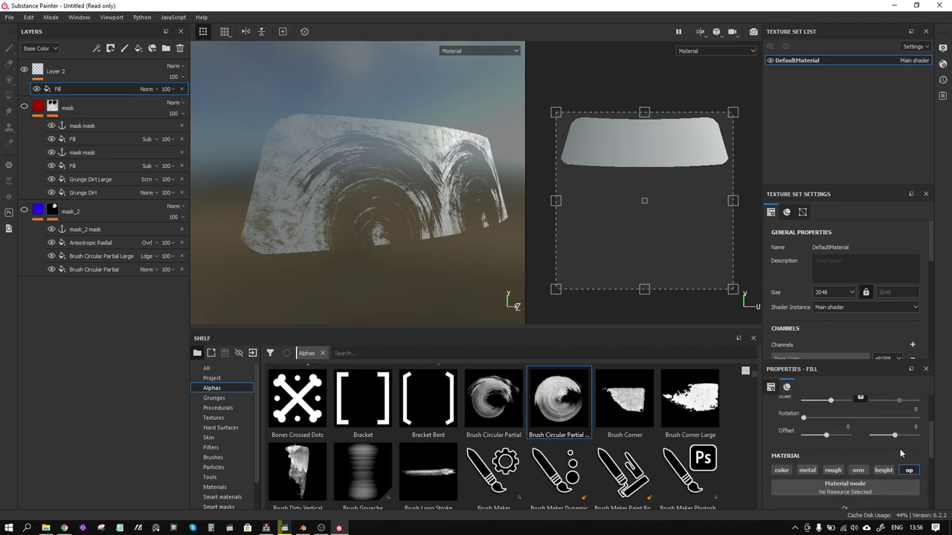
scroll(900, 451, "down", 2)
mouse_move(896, 494)
left_mouse_down()
mouse_move(907, 497)
mouse_move(750, 497)
left_mouse_up()
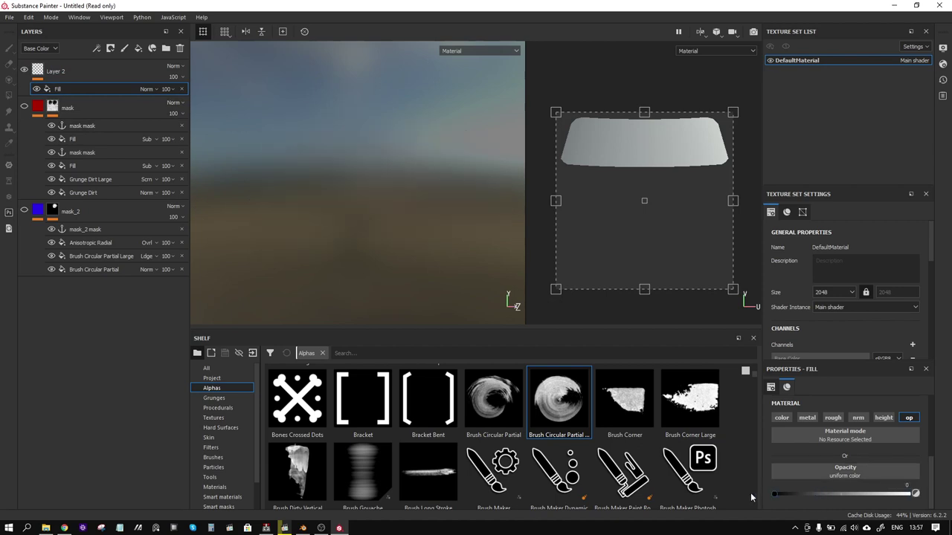
- Give Layer 2 a black mask containing a fill effect
left_click(100, 72)
right_click(81, 72)
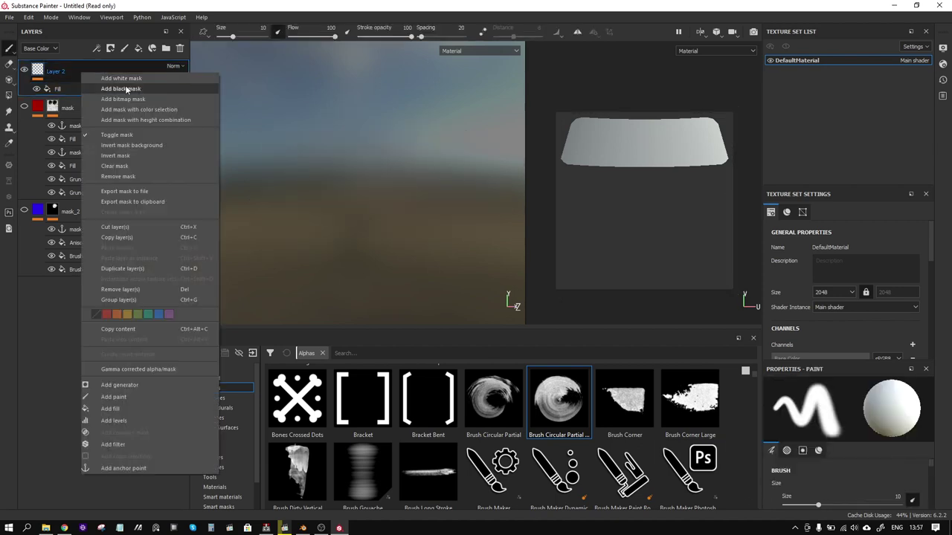
left_click(141, 88)
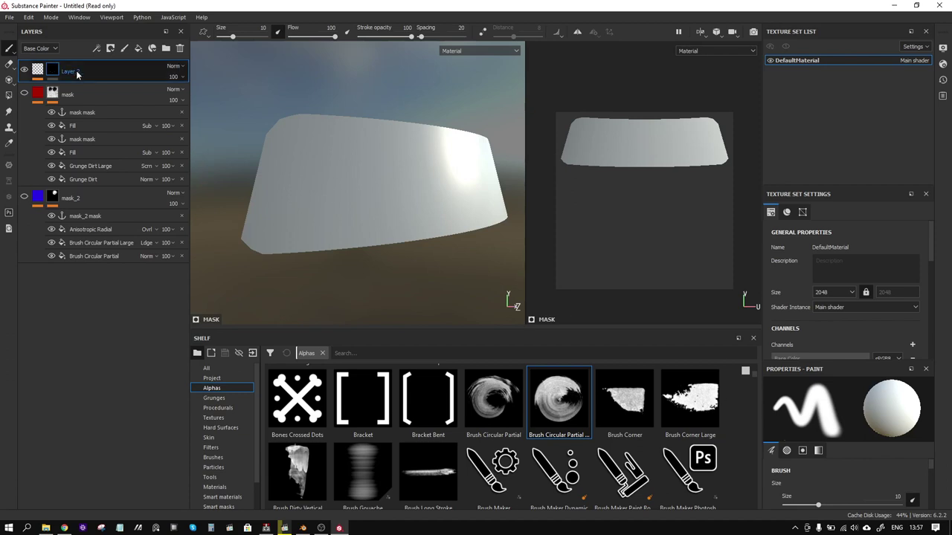
right_click(53, 70)
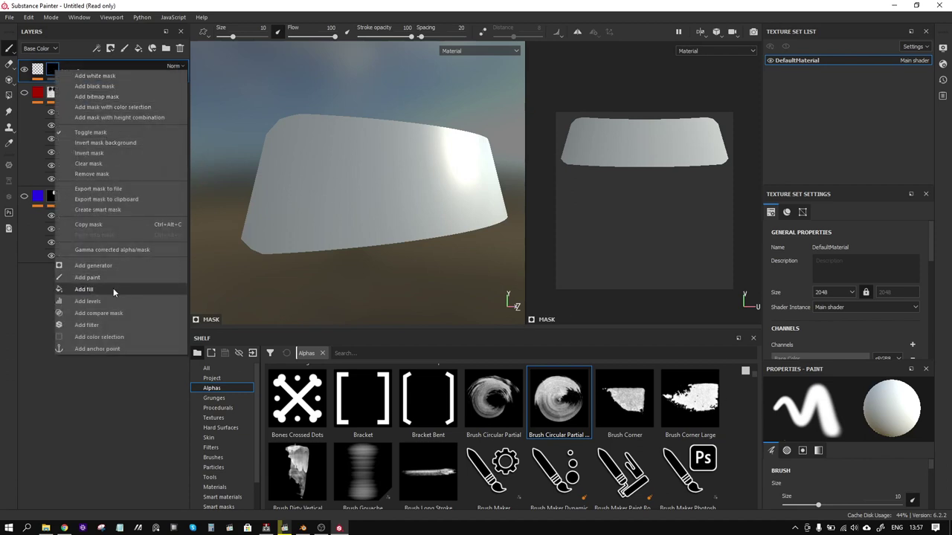
left_click(113, 290)
- Source the mask fill from the 'mask mask' anchor, invert it, and set levels minimum 0.332
left_click(864, 422)
left_click(882, 320)
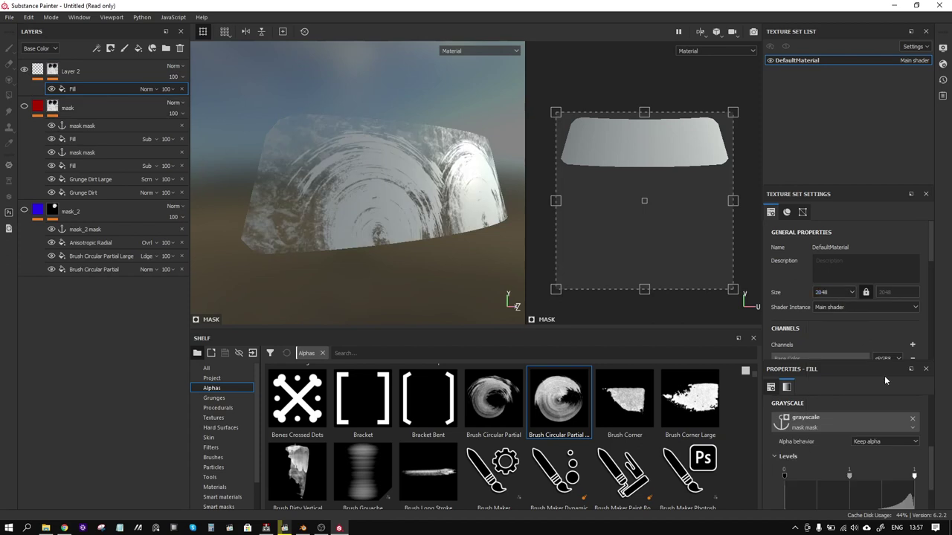
scroll(855, 446, "down", 2)
left_click(879, 491)
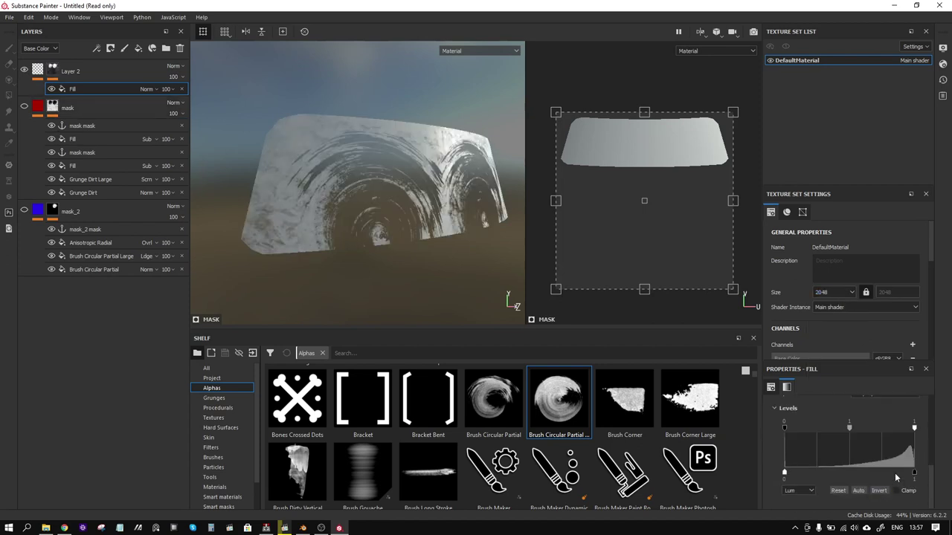
left_click_drag(904, 476, 925, 474)
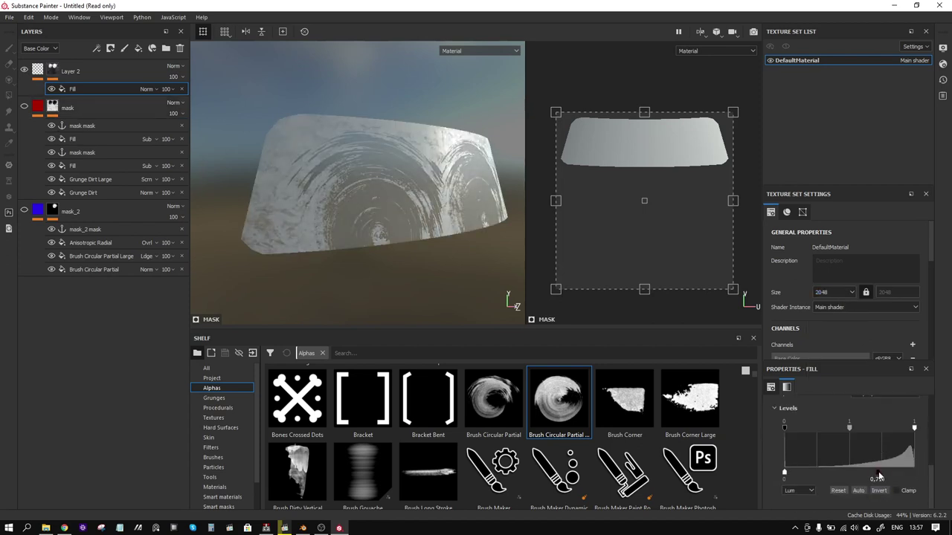
left_click_drag(785, 473, 823, 474)
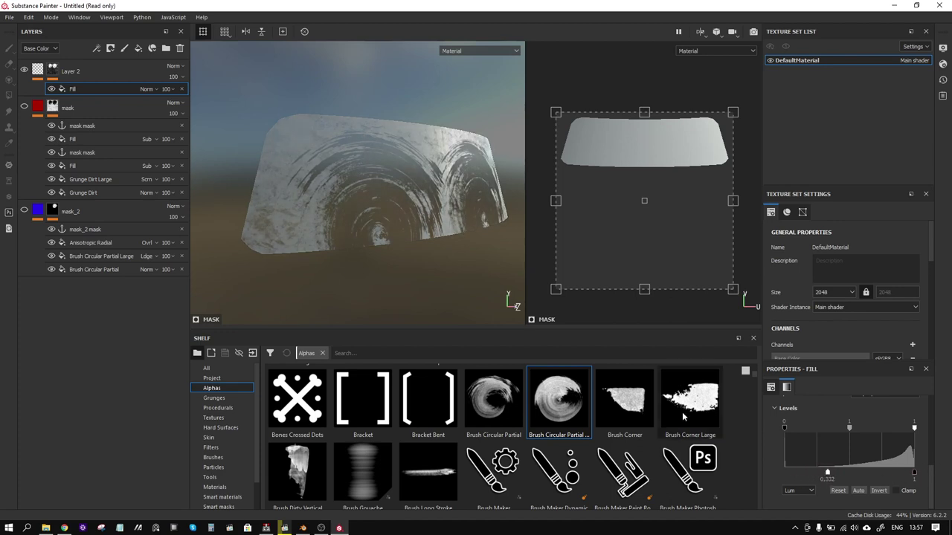
left_click(112, 74)
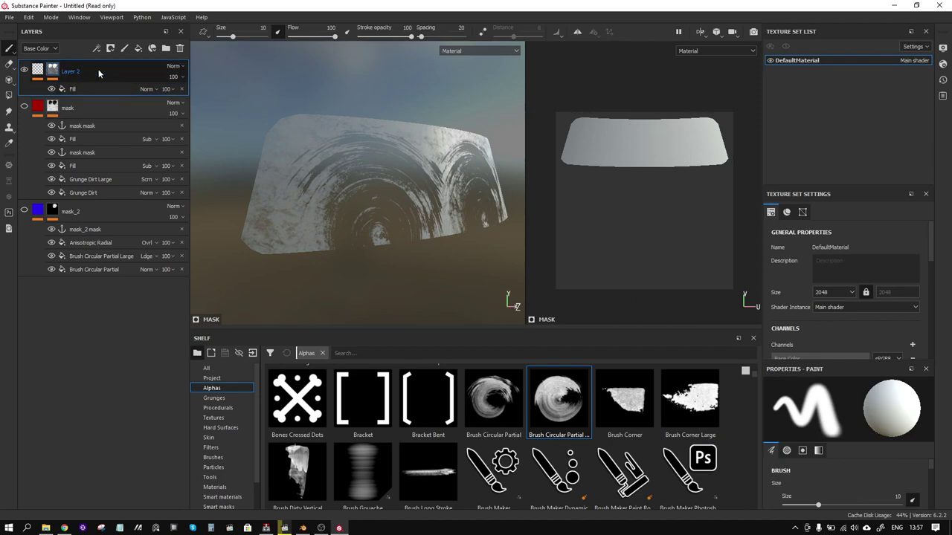
- Add a new paint layer named color at the top of the stack
right_click(99, 72)
left_click(124, 49)
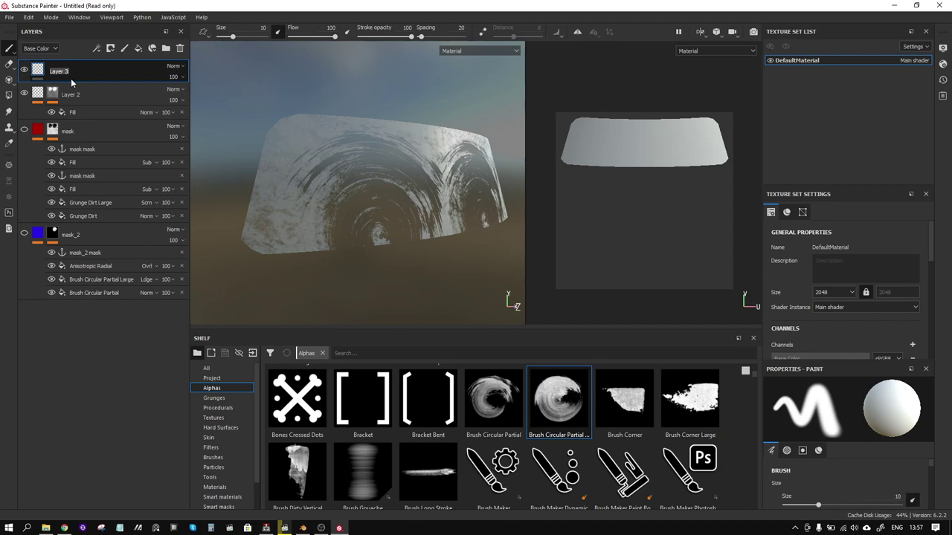
type("lor")
key("Return")
- Add a fill to the color layer with a dark brown Base Color
right_click(71, 78)
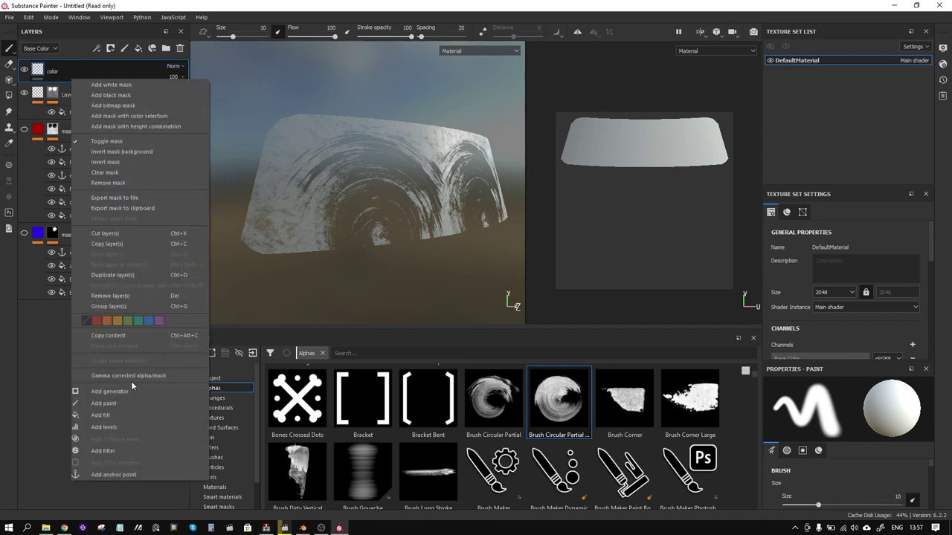
left_click(111, 416)
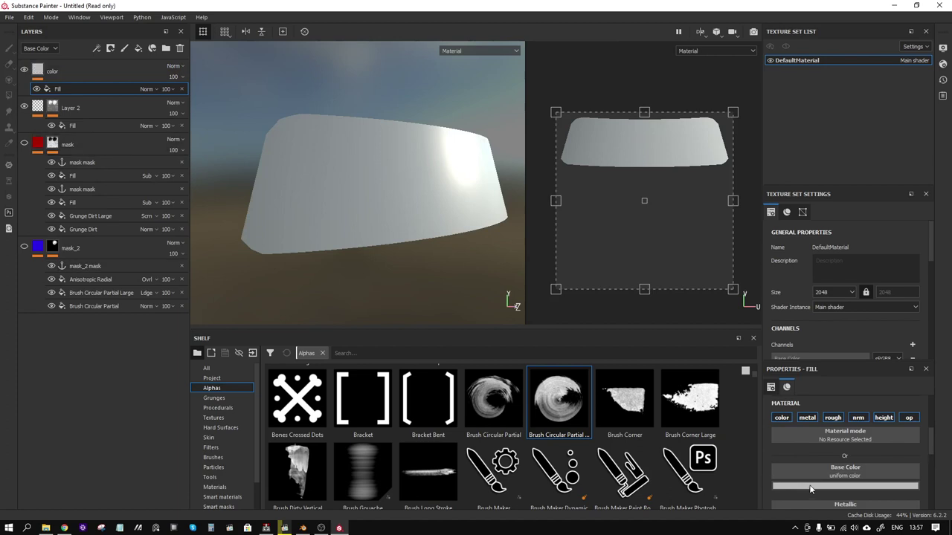
left_click(846, 482)
mouse_move(874, 436)
left_mouse_down()
mouse_move(899, 458)
mouse_move(870, 452)
left_mouse_up()
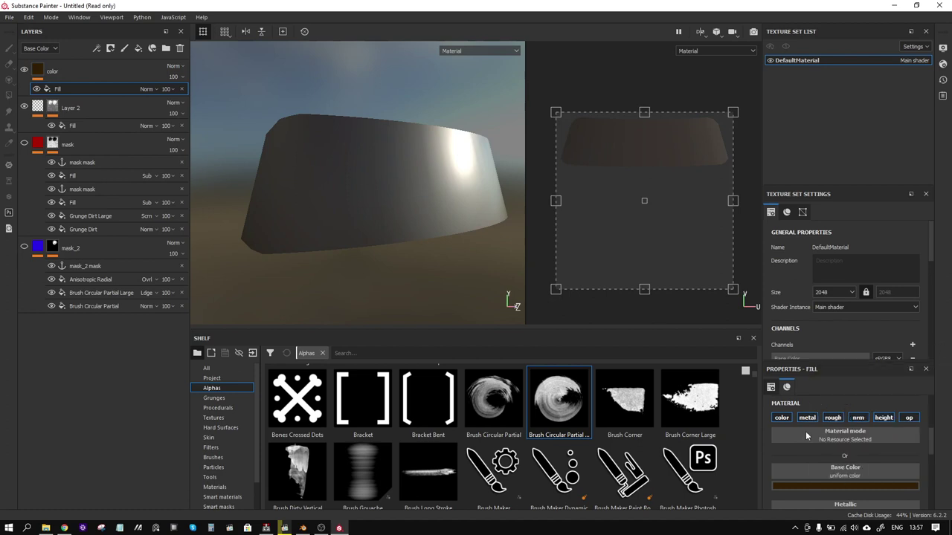
left_click(892, 420)
- Turn off the fill's metal, rough, nrm and height channels, leaving only colour
left_click(883, 418)
left_click(858, 418)
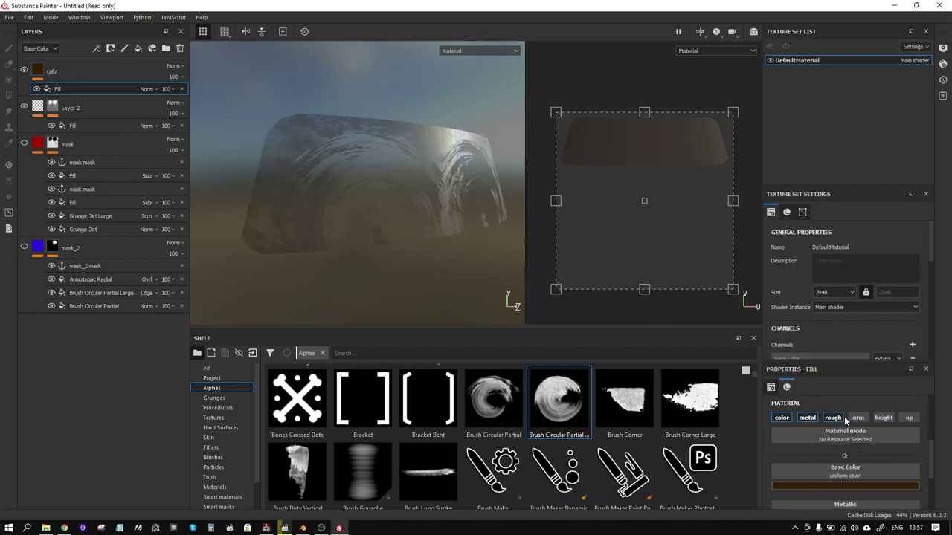
left_click(833, 418)
left_click(808, 418)
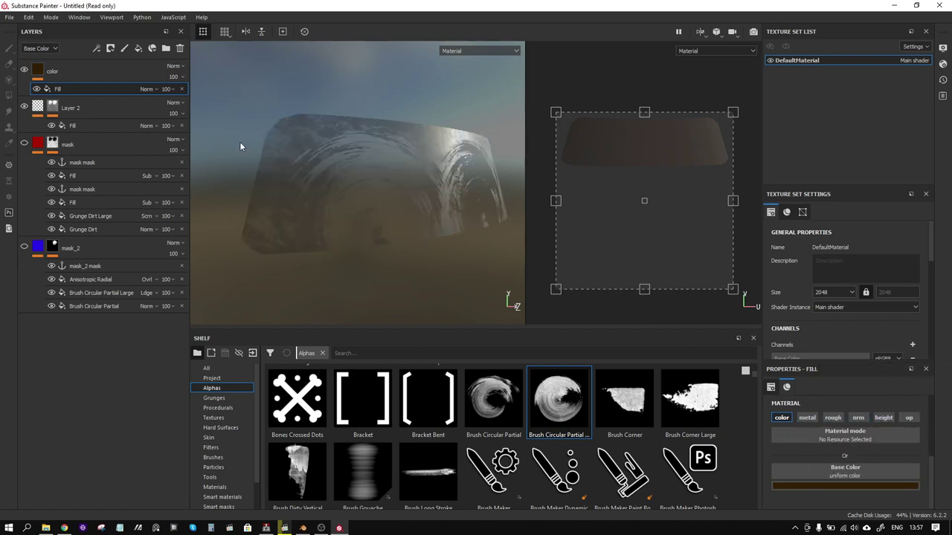
left_click(83, 72)
right_click(83, 72)
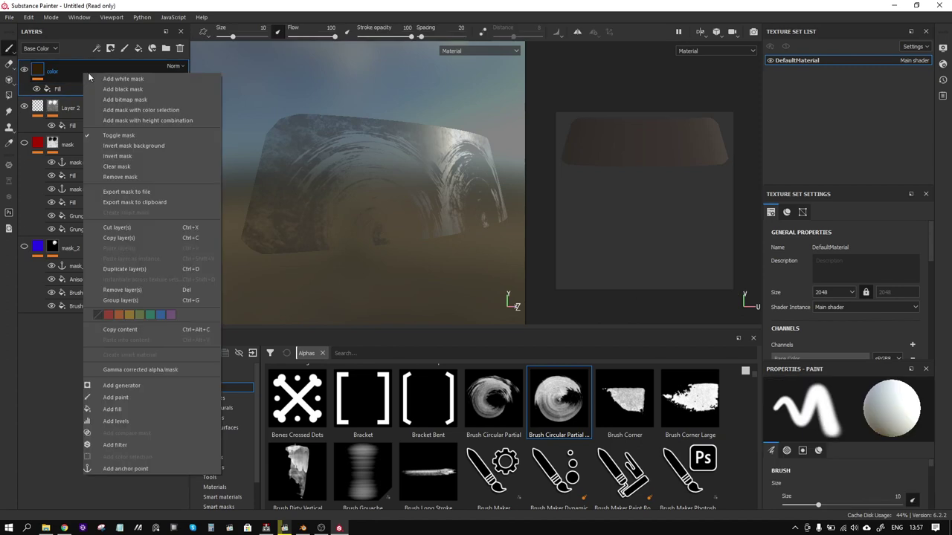
left_click(107, 67)
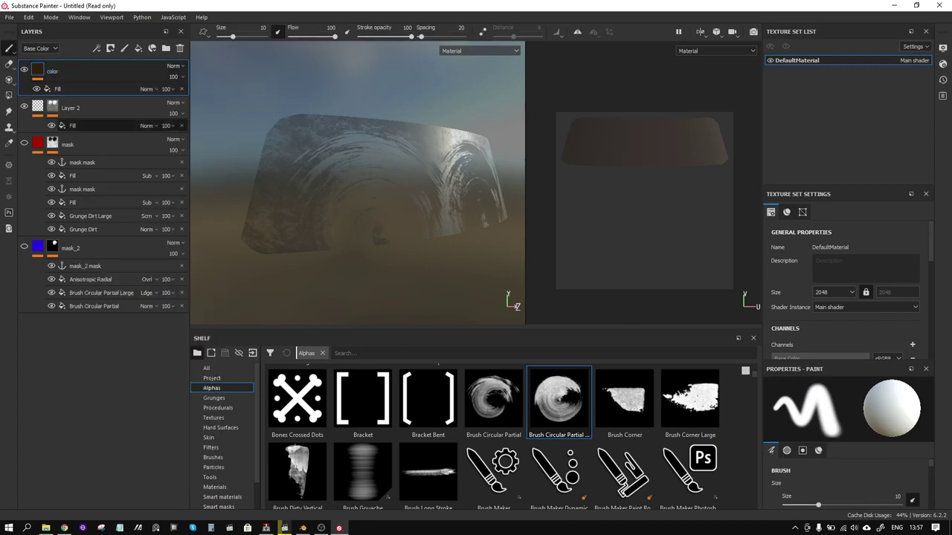
left_click_drag(379, 206, 431, 216, "alt")
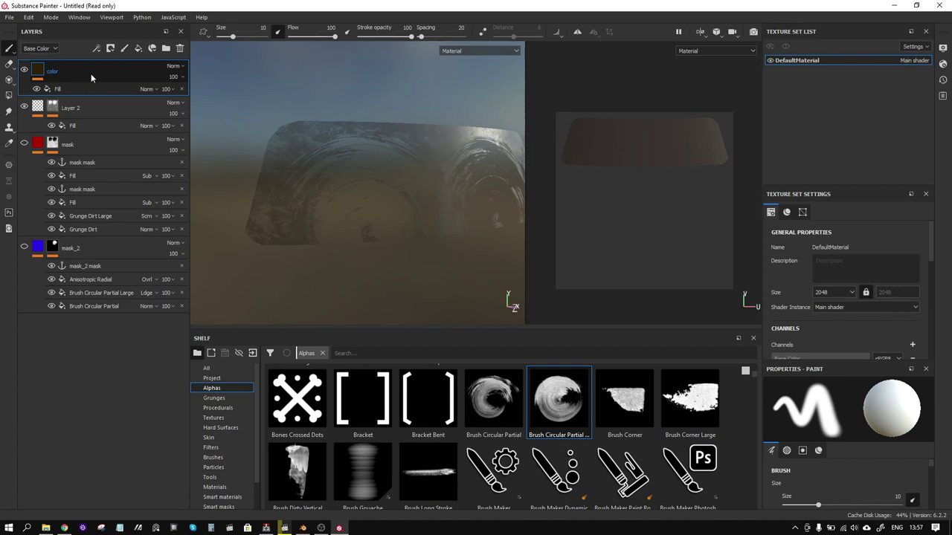
left_click(85, 126)
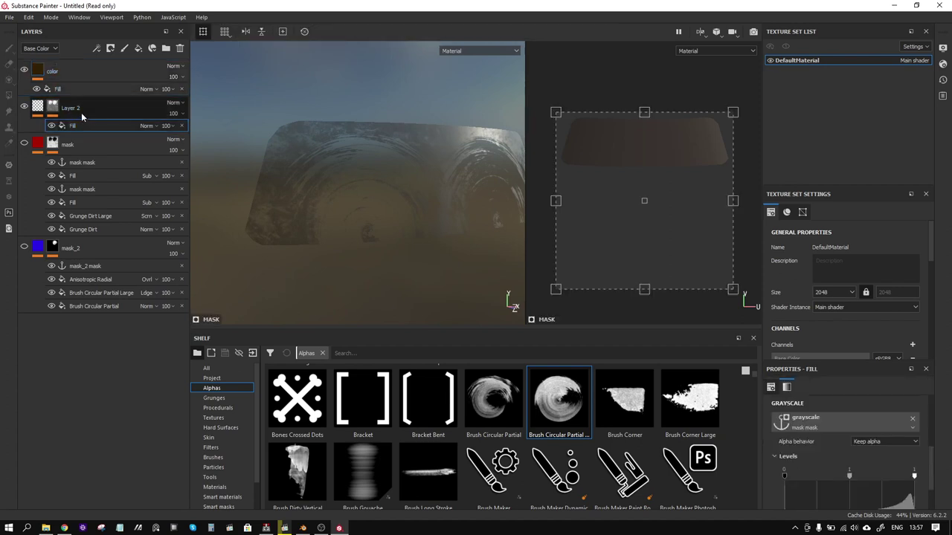
- Adjust Layer 2's mask fill Levels, ending with a 0.263 low level
left_click(58, 109)
left_click(75, 126)
scroll(873, 473, "down", 1)
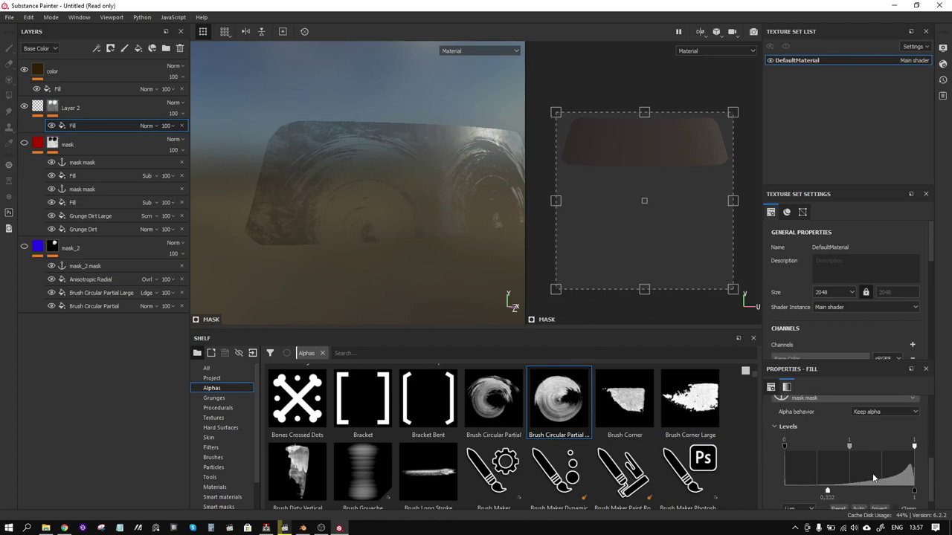
scroll(872, 473, "down", 1)
left_click_drag(913, 473, 820, 475)
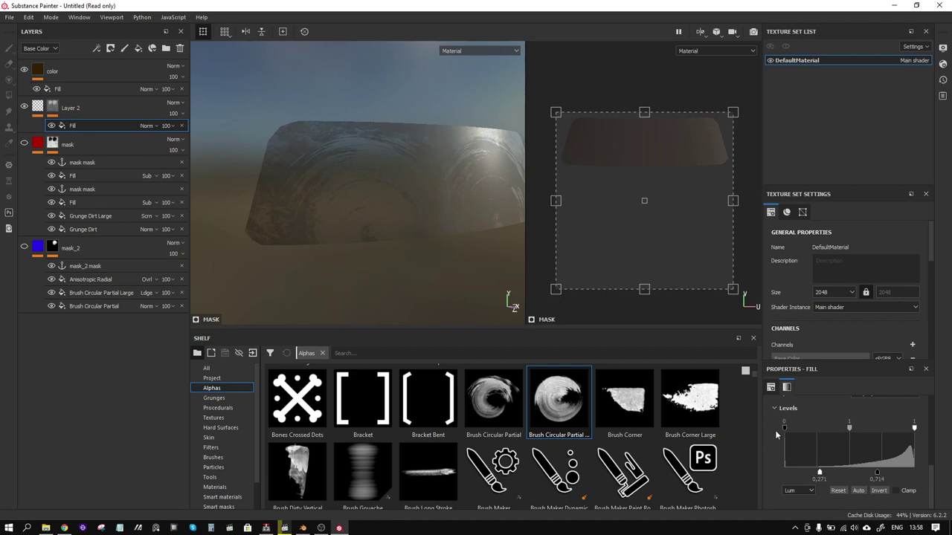
left_click_drag(784, 429, 836, 431)
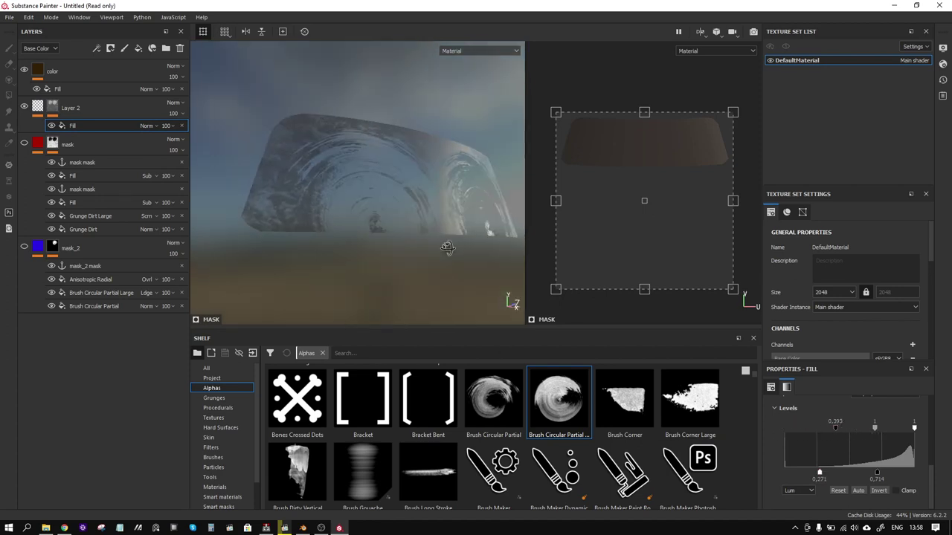
left_click_drag(878, 479, 916, 479)
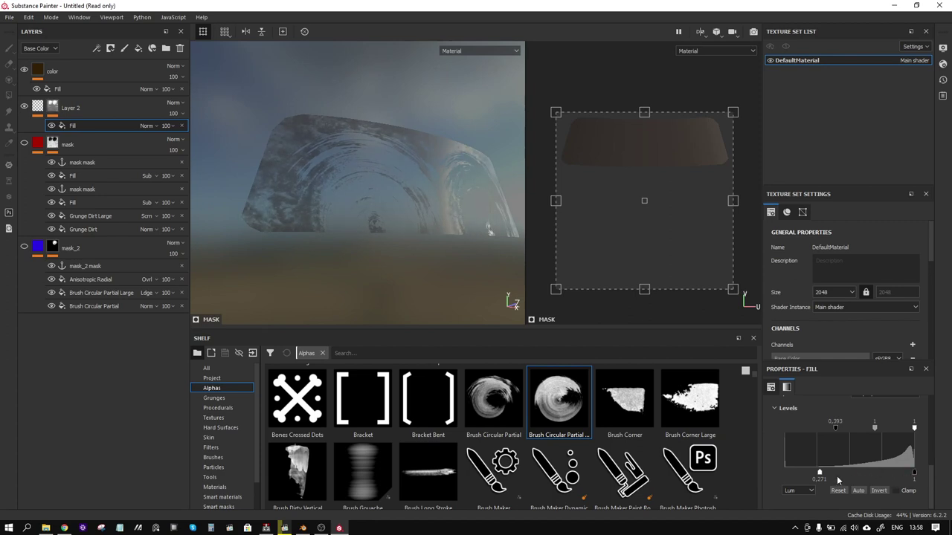
mouse_move(819, 476)
left_mouse_down()
mouse_move(854, 476)
mouse_move(810, 476)
left_mouse_up()
- Lower the mask fill's opacity to 43
left_click(168, 126)
left_click_drag(208, 147, 182, 147)
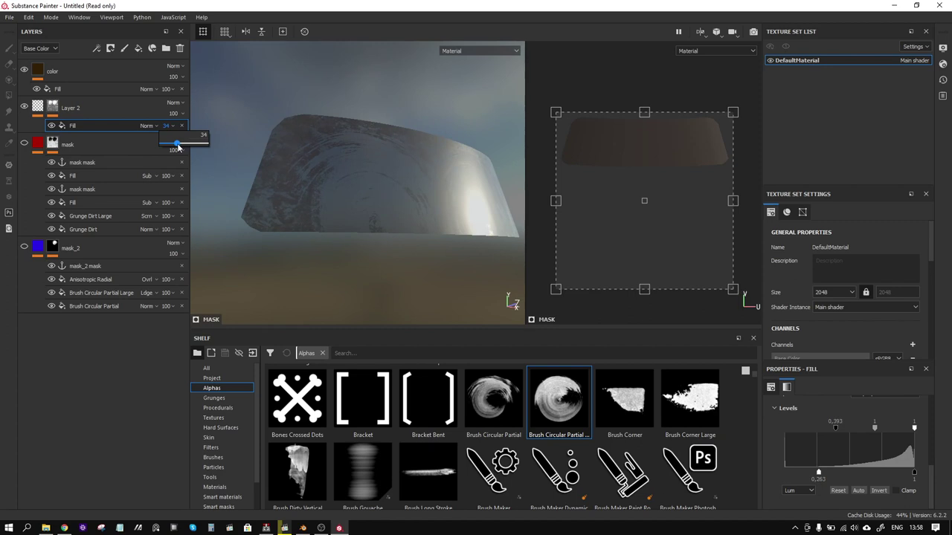
mouse_move(325, 177)
left_mouse_down("alt")
mouse_move(402, 197)
mouse_move(372, 201)
mouse_move(393, 189)
left_mouse_up("alt")
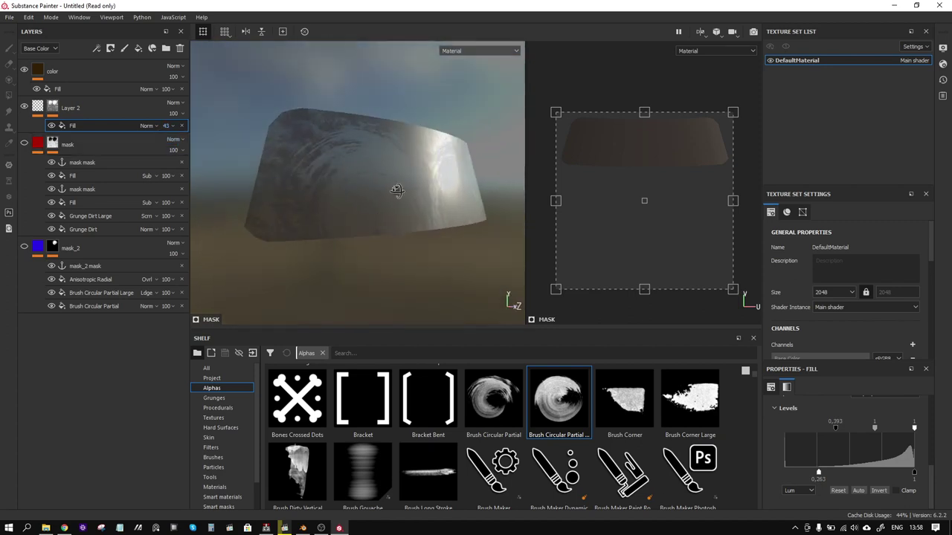
left_click(96, 141)
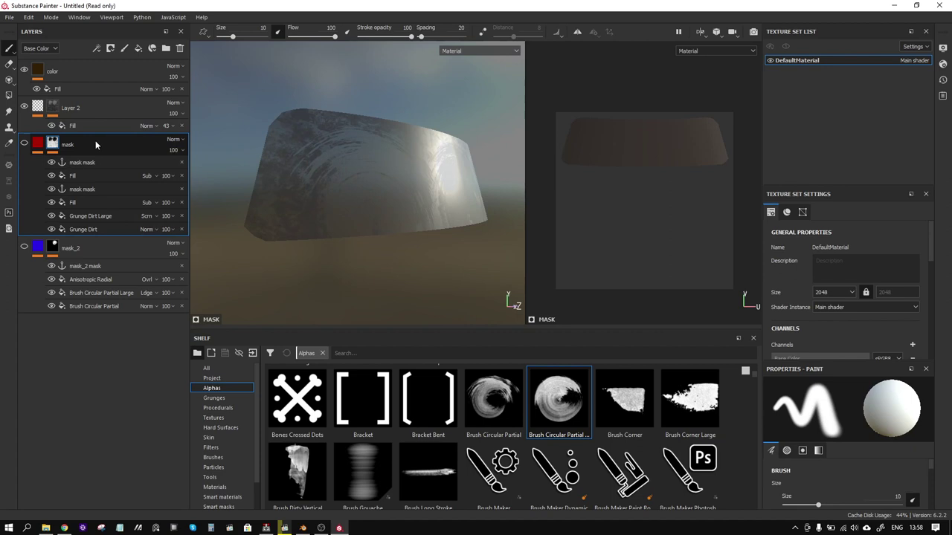
- Add a new paint layer named height with a fill
left_click(124, 49)
type("height")
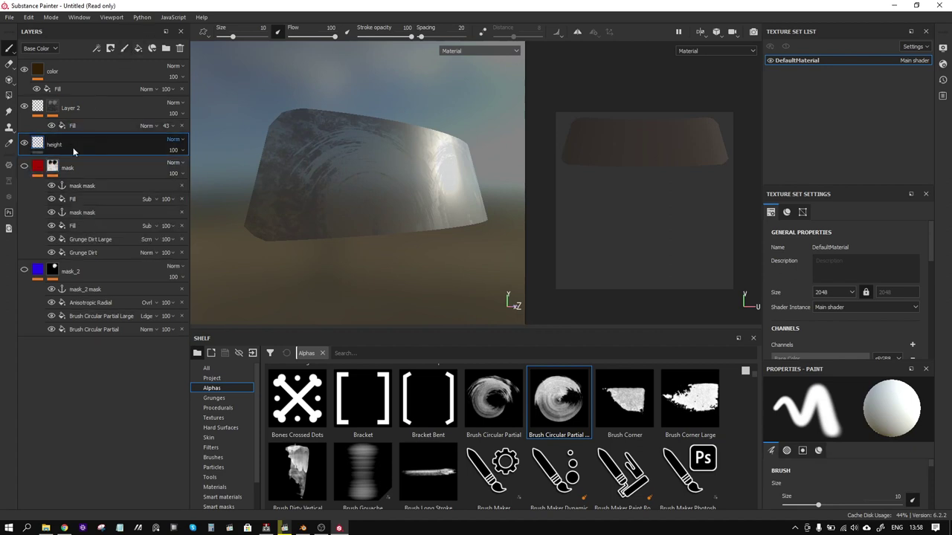
right_click(73, 147)
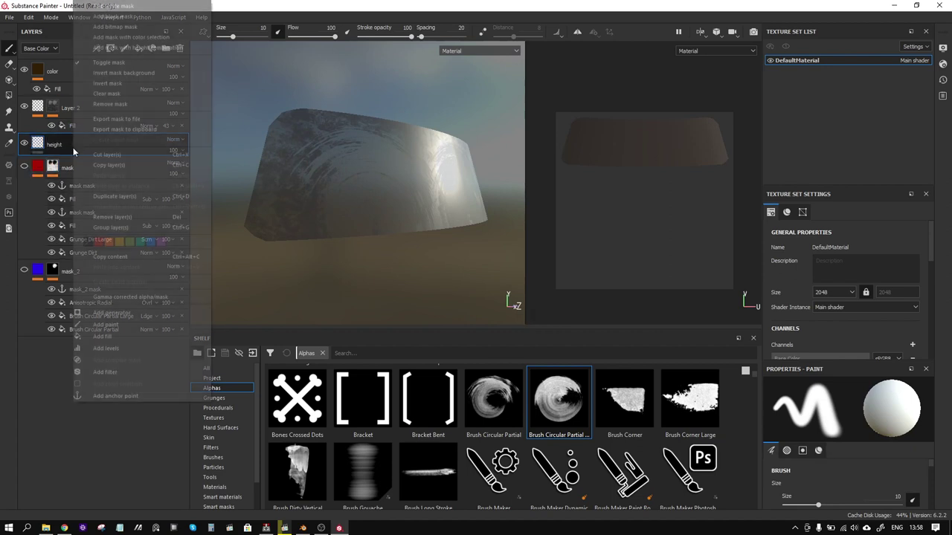
left_click(118, 334)
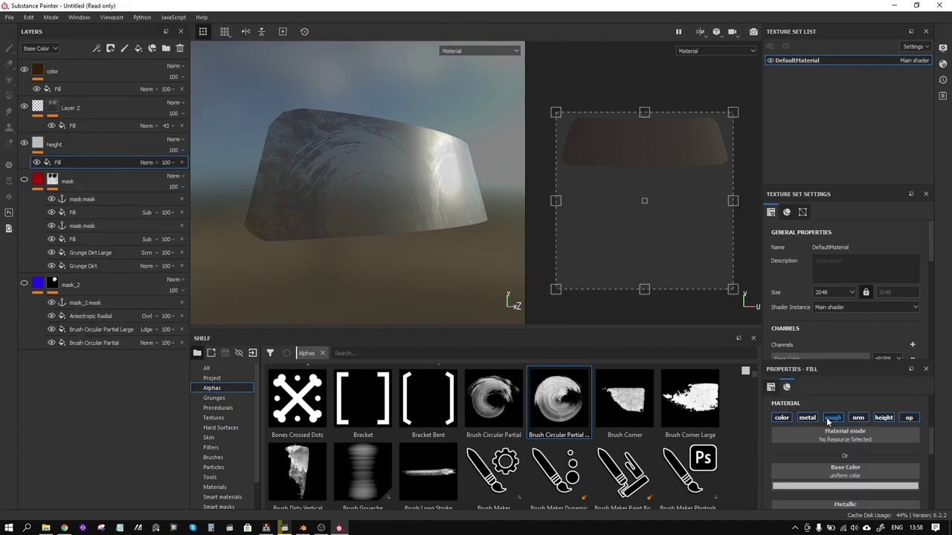
- Limit the fill to the height channel only, with height 0.0504
left_click(781, 418)
left_click(806, 418)
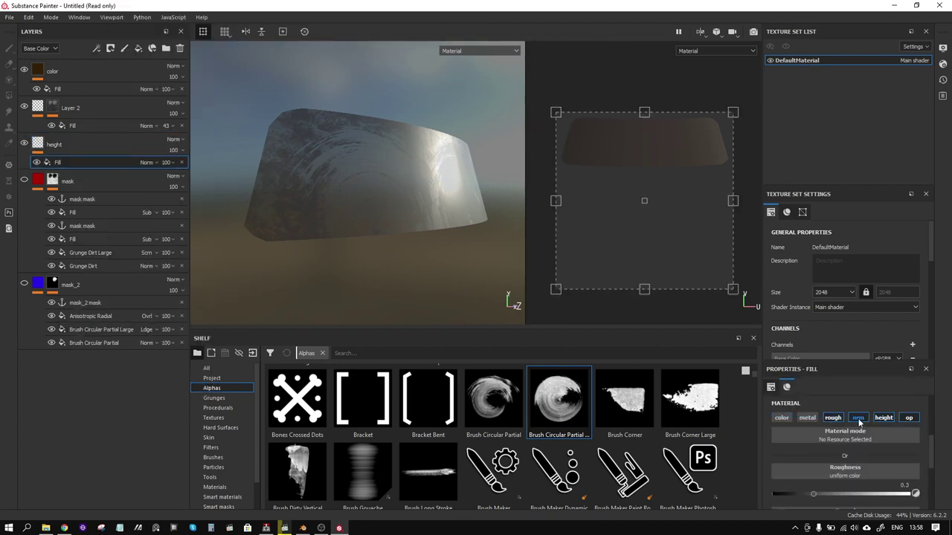
left_click(832, 417)
left_click(858, 417)
left_click(909, 417)
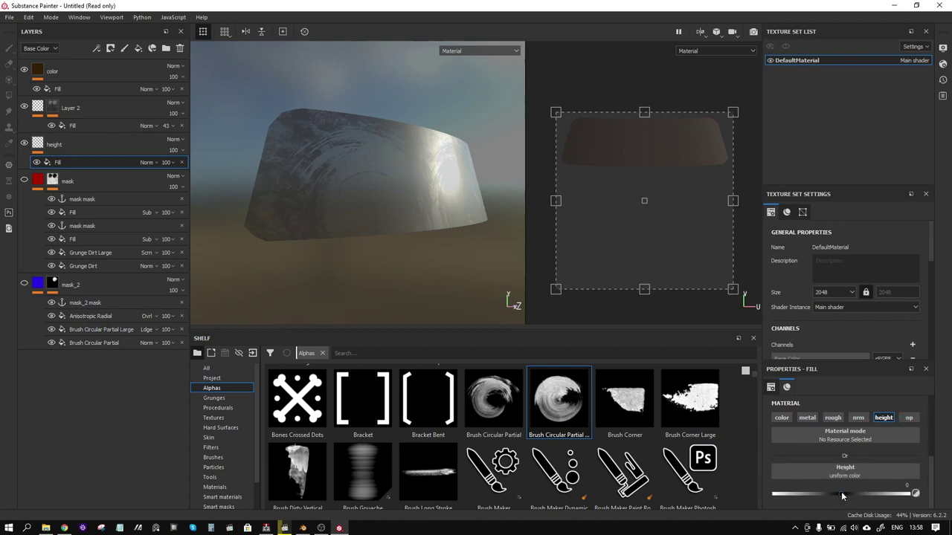
left_click_drag(841, 493, 843, 493)
- Give the height layer a black mask filled from the 'mask mask' anchor
right_click(76, 149)
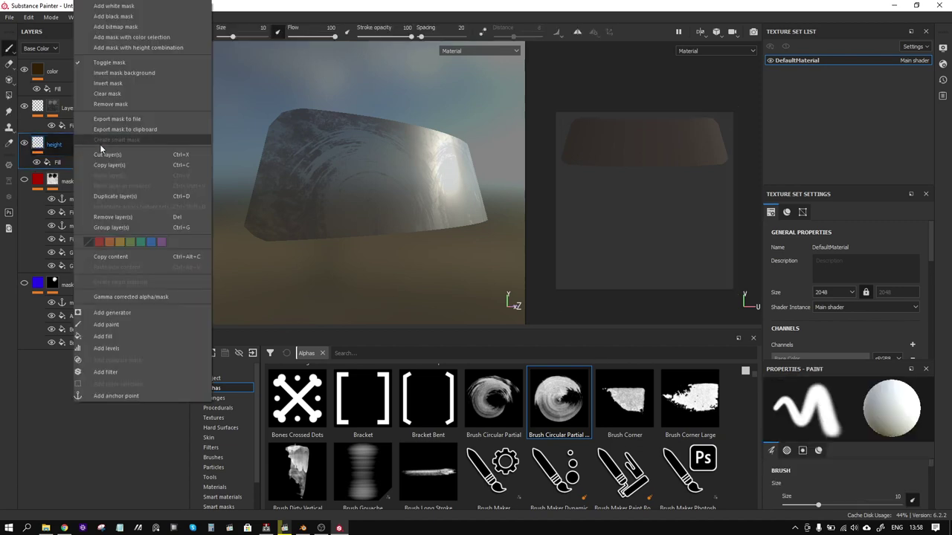
left_click(128, 16)
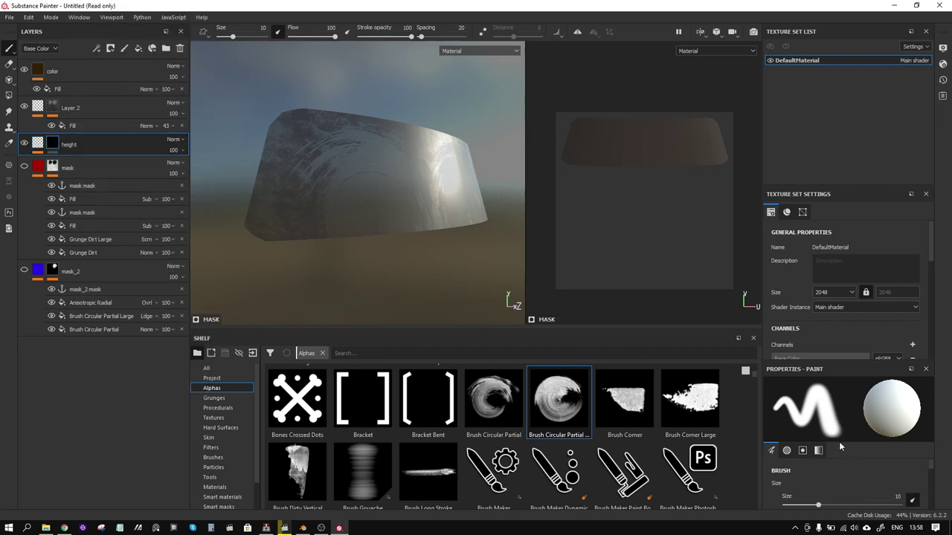
right_click(53, 144)
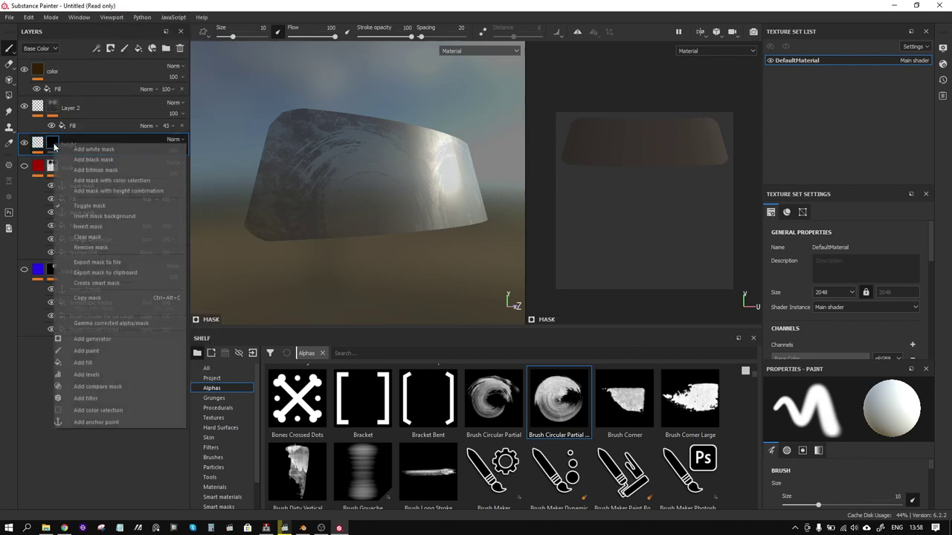
left_click(108, 363)
left_click(814, 423)
left_click(864, 288)
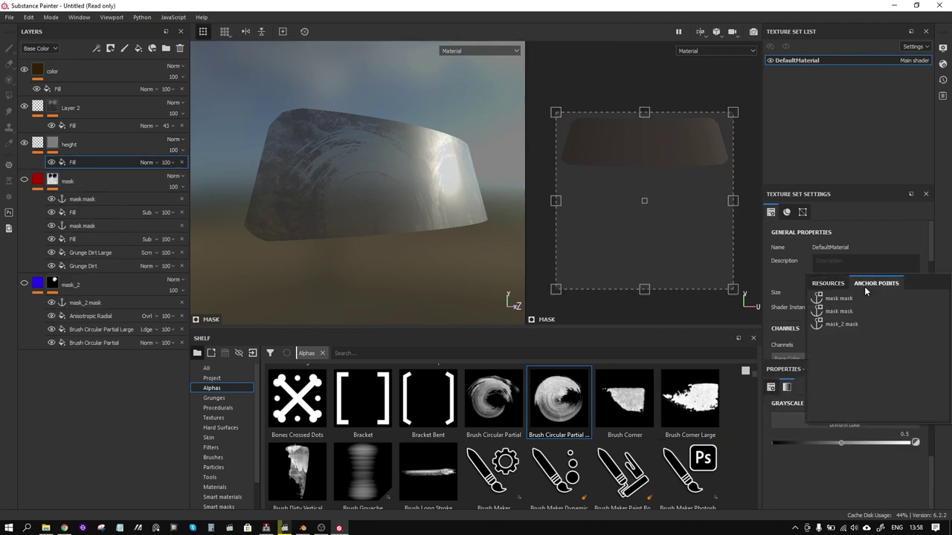
left_click(843, 298)
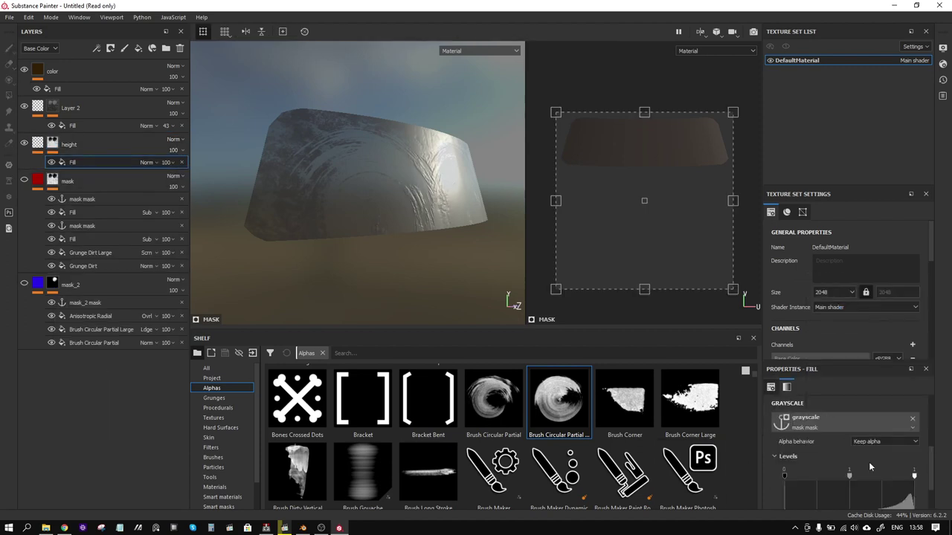
- Raise the mask's Levels midpoint to sharpen the height detail
scroll(434, 237, "up", 2)
scroll(425, 234, "up", 2)
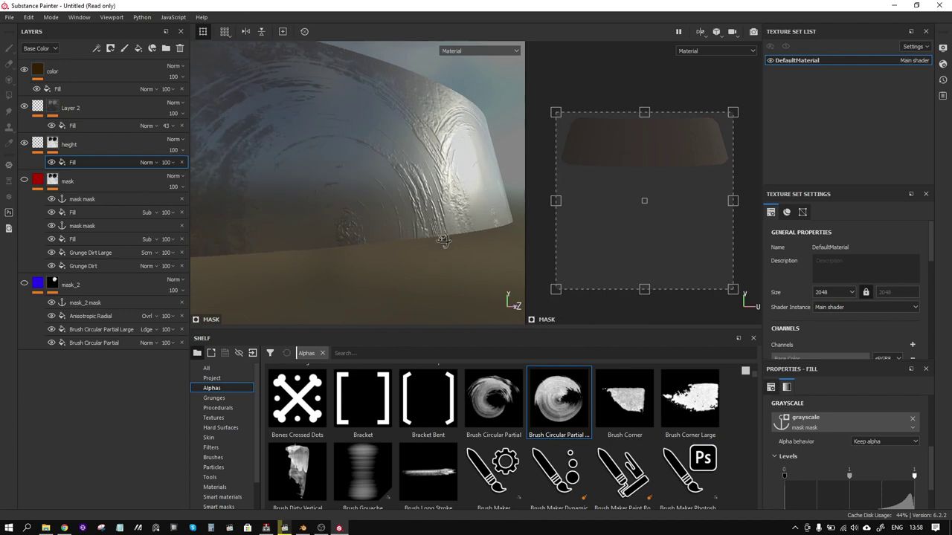
scroll(439, 236, "up", 2)
scroll(878, 469, "down", 2)
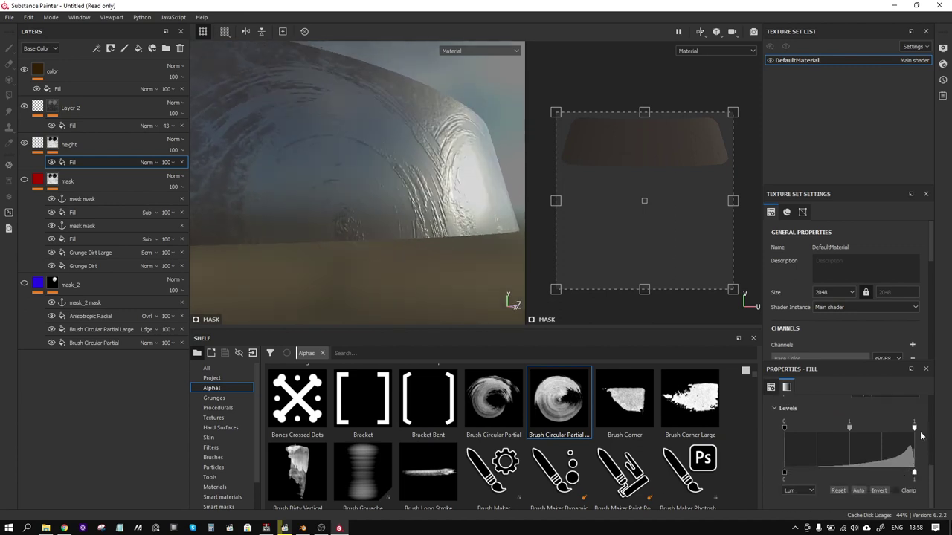
left_click_drag(850, 430, 881, 432)
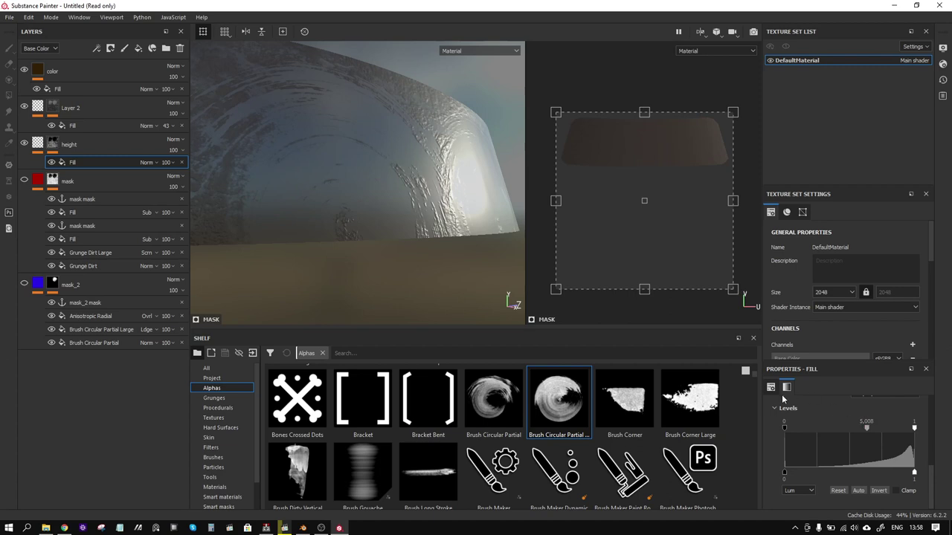
scroll(788, 405, "up", 3)
scroll(806, 420, "up", 3)
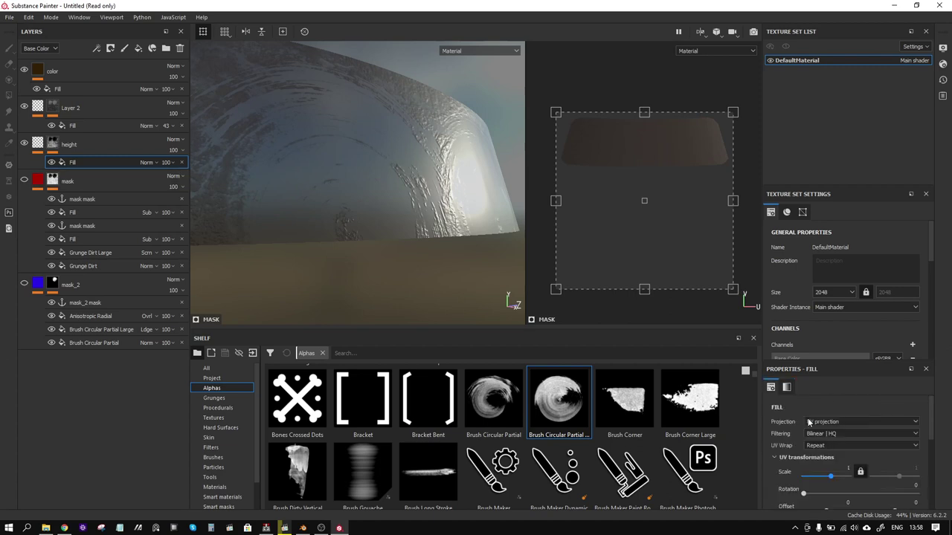
- Drop the height fill's value from 0.0504 to 0.005 for subtle relief
left_click(61, 152)
left_click(63, 163)
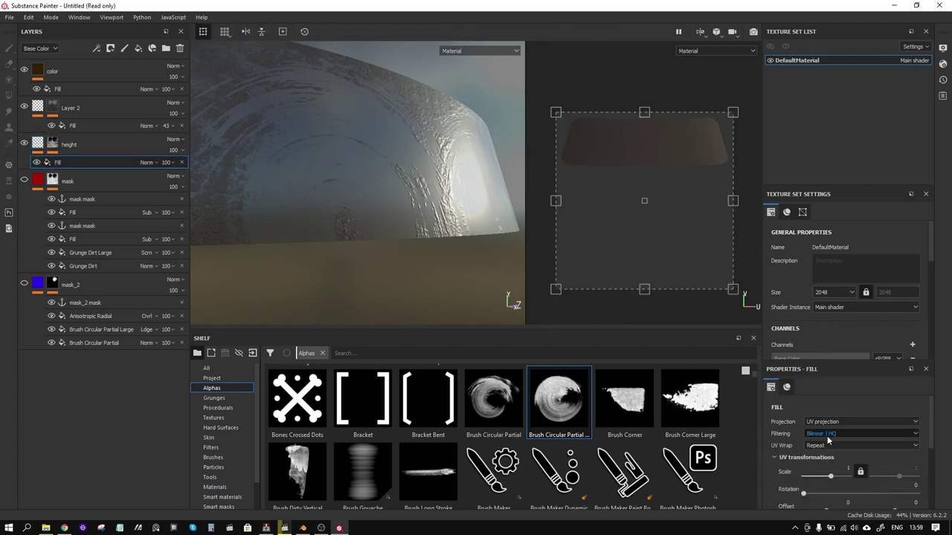
scroll(839, 489, "down", 3)
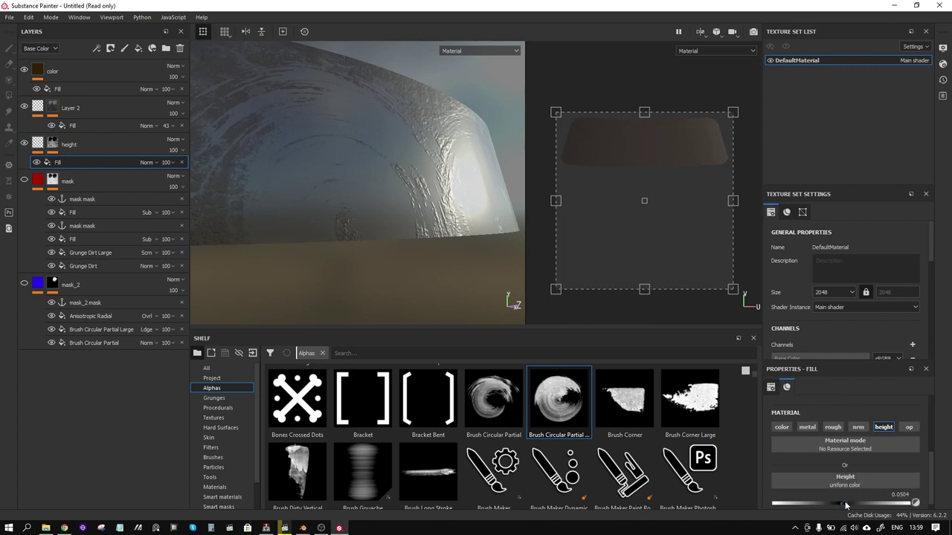
left_click_drag(844, 506, 841, 506)
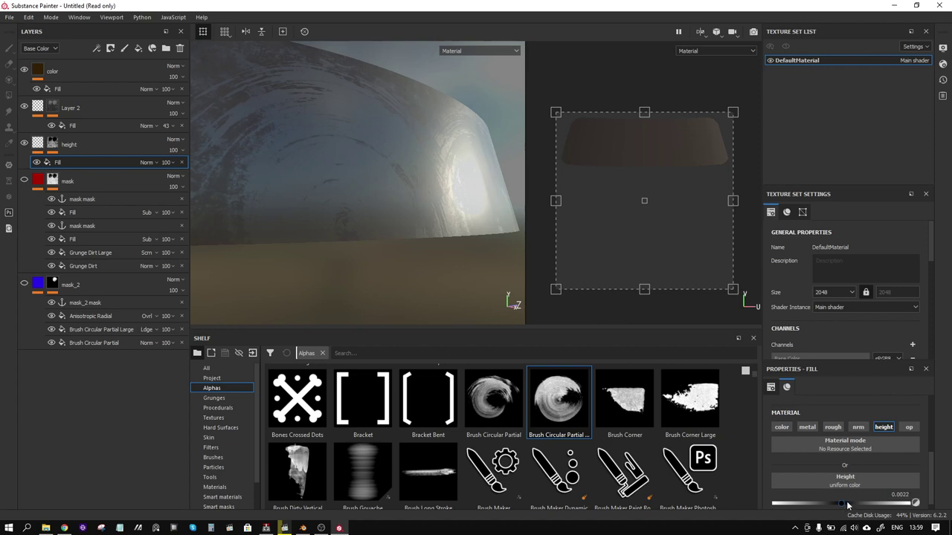
mouse_move(461, 271)
left_mouse_down("alt")
mouse_move(464, 251)
mouse_move(461, 262)
left_mouse_up("alt")
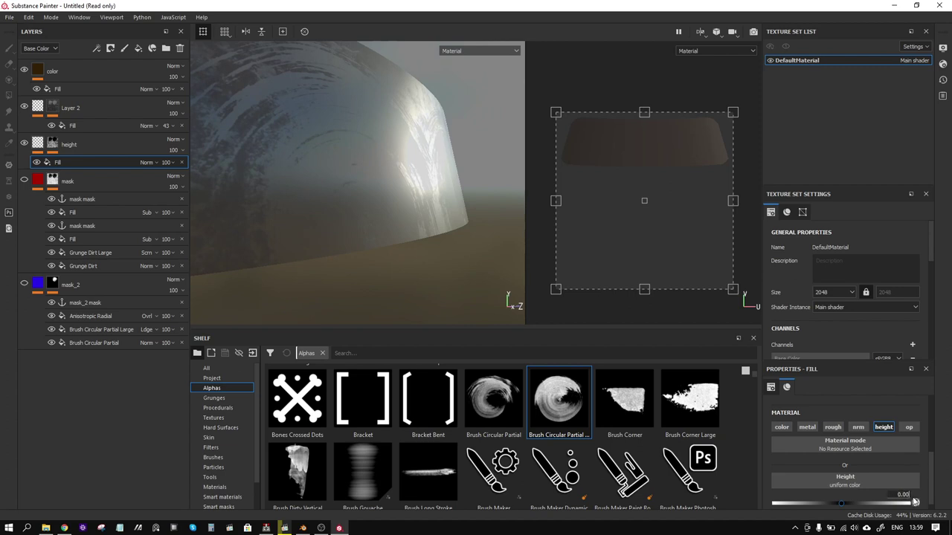
mouse_move(431, 229)
left_mouse_down("alt")
mouse_move(401, 228)
mouse_move(410, 206)
left_mouse_up("alt")
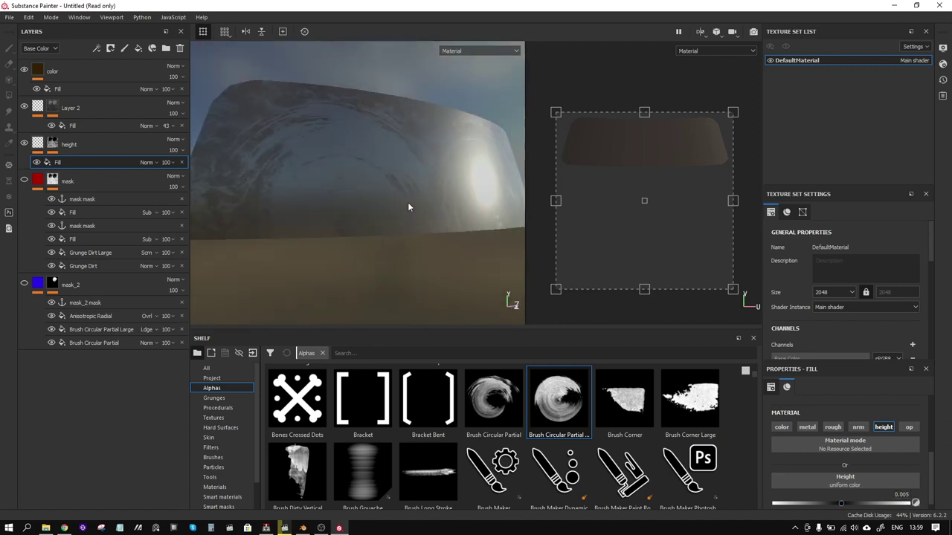
- Add a new paint layer named rough with a fill
left_click(79, 73)
right_click(87, 73)
left_click(124, 48)
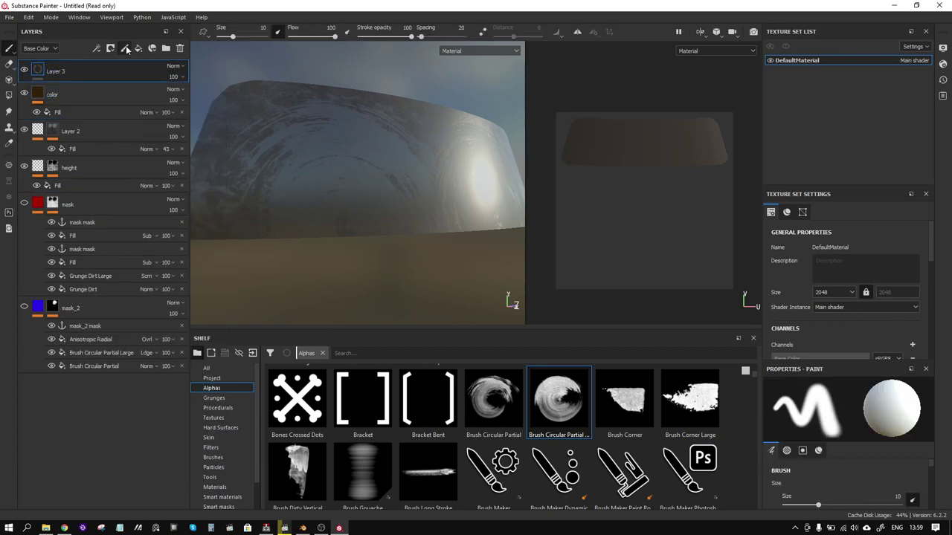
right_click(57, 73)
double_click(58, 73)
type("rough")
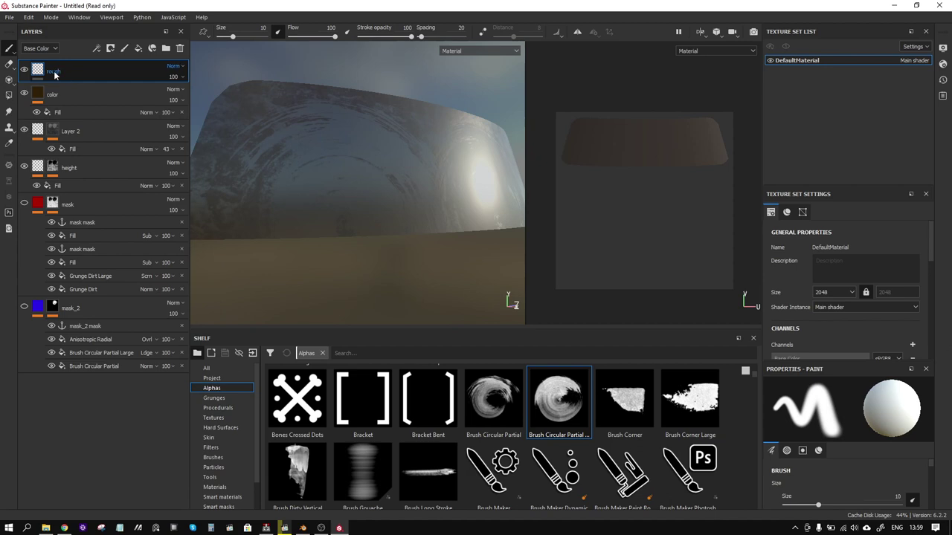
right_click(55, 75)
left_click(95, 406)
- Make the fill affect only roughness, set to 0.0360
scroll(837, 465, "down", 3)
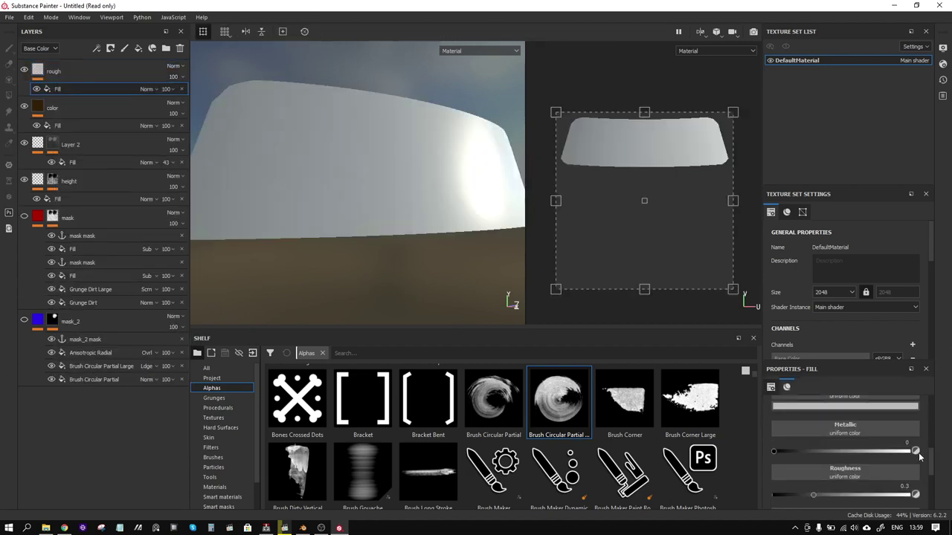
scroll(864, 437, "up", 5)
left_click(781, 456)
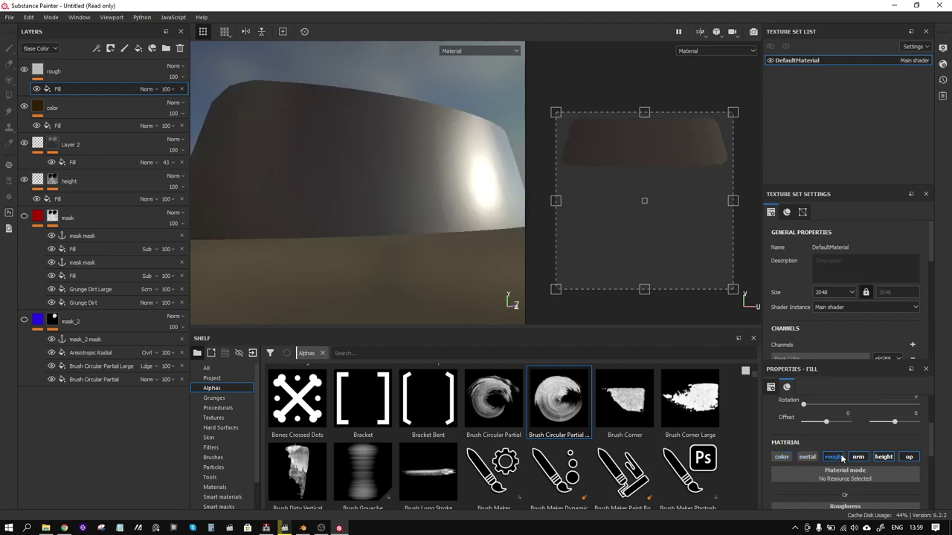
left_click(832, 456)
scroll(891, 470, "down", 2)
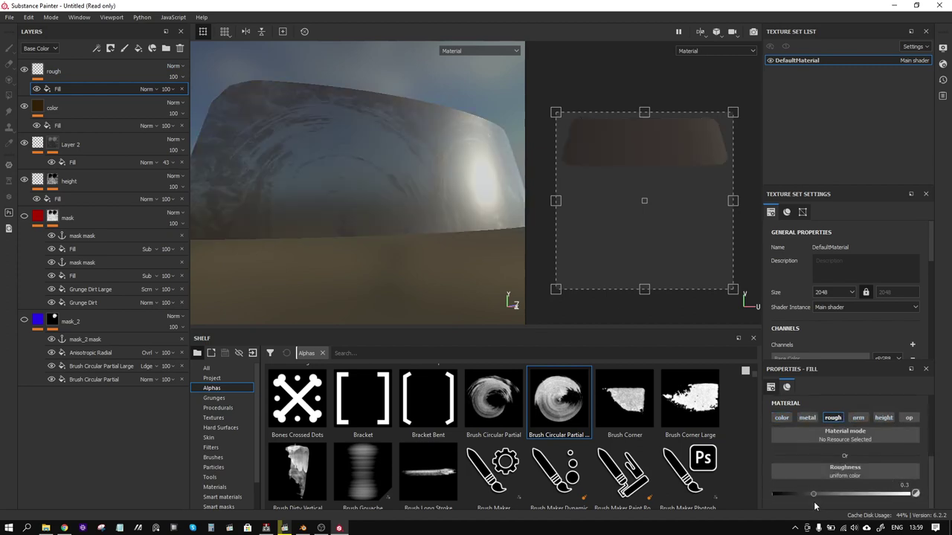
left_click_drag(812, 492, 777, 492)
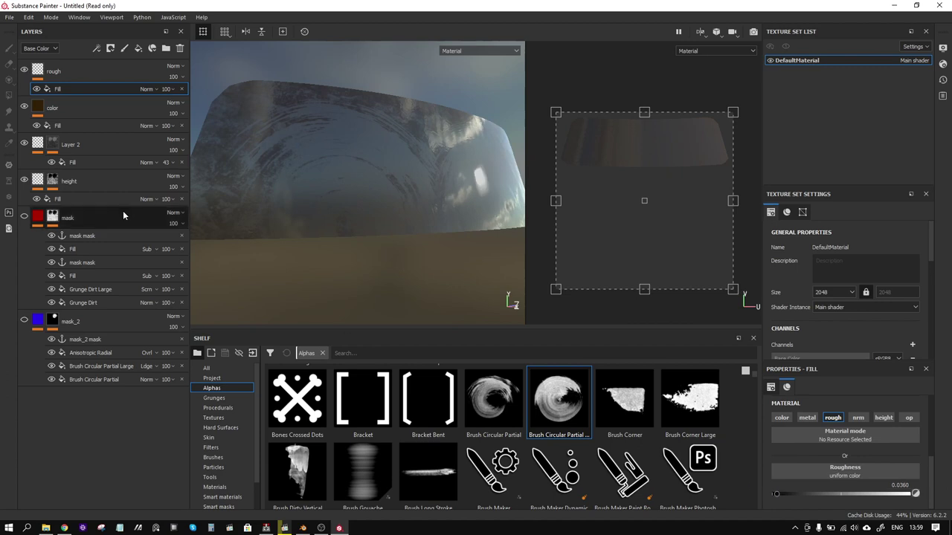
- Add a black mask containing a fill to the rough layer
left_click(69, 75)
right_click(69, 75)
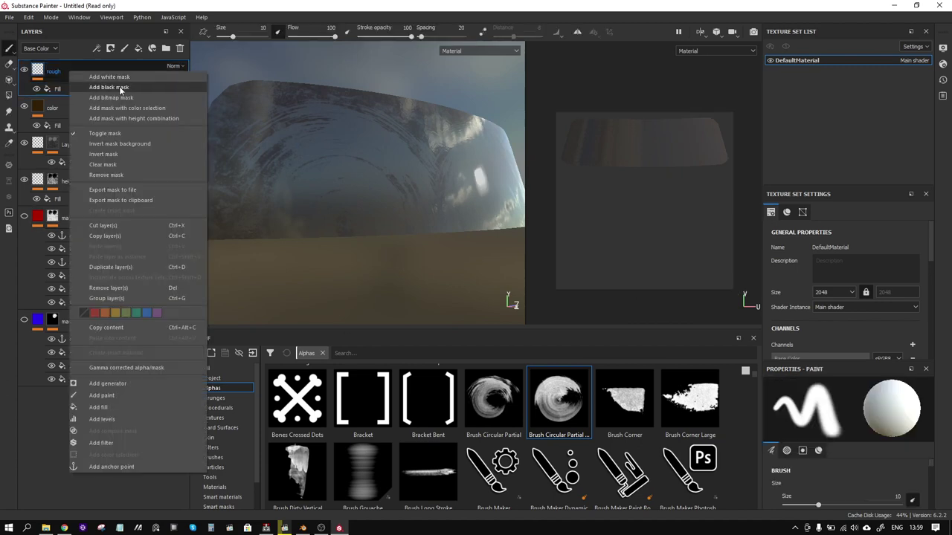
left_click(109, 87)
right_click(54, 69)
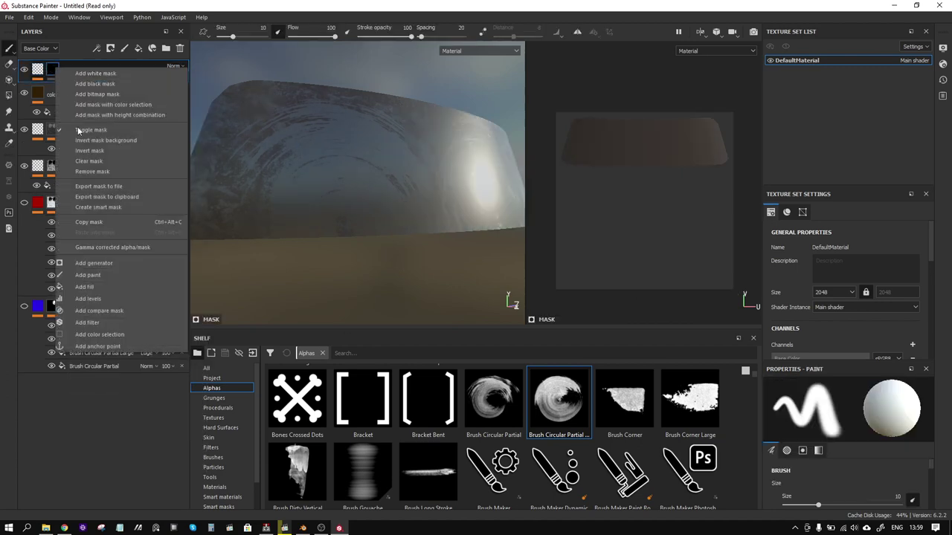
left_click(96, 287)
- Link the rough layer's mask fill grayscale to the 'mask mask' anchor
left_click(812, 424)
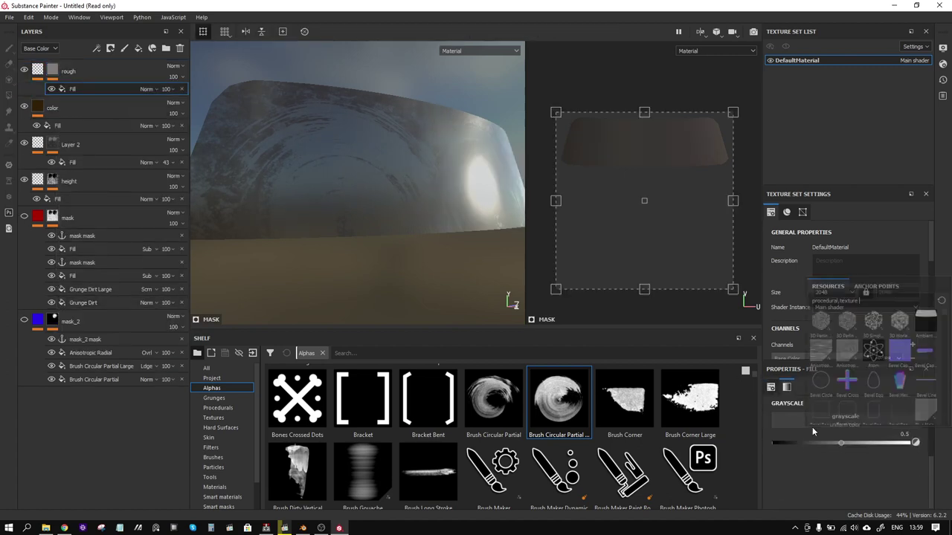
left_click(876, 286)
left_click(844, 306)
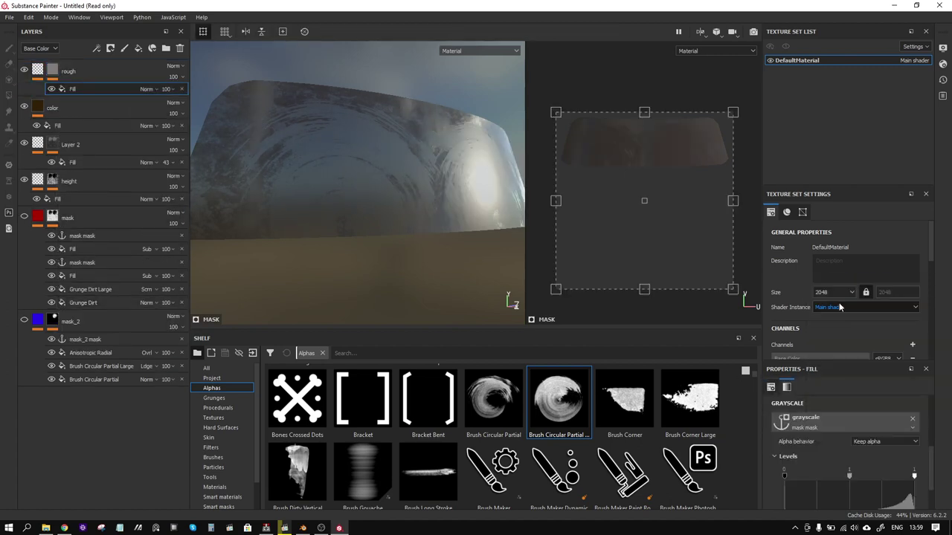
left_click_drag(387, 196, 409, 195, "alt")
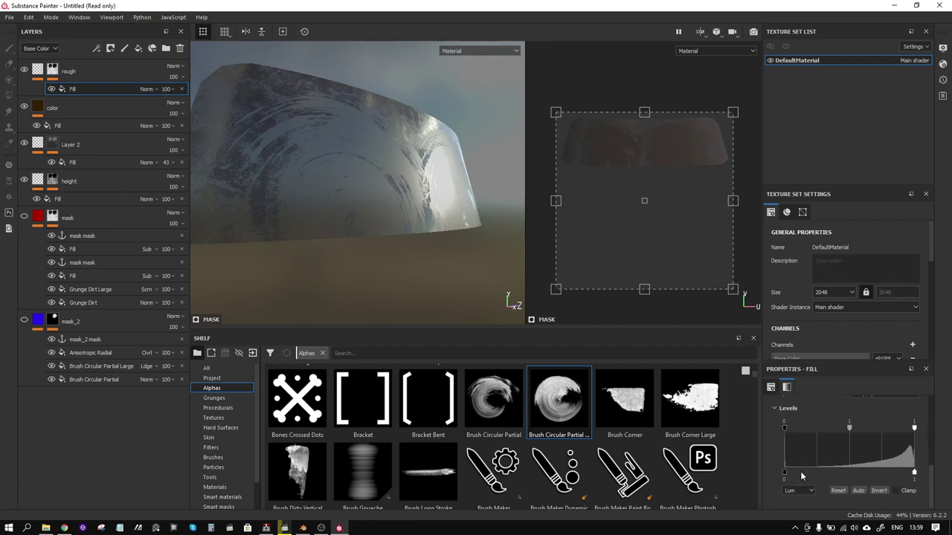
- Invert the anchored mask in Levels and set the output range to 0.221–0.859
scroll(765, 458, "down", 2)
left_click(877, 491)
right_click_drag(410, 240, 435, 244, "shift")
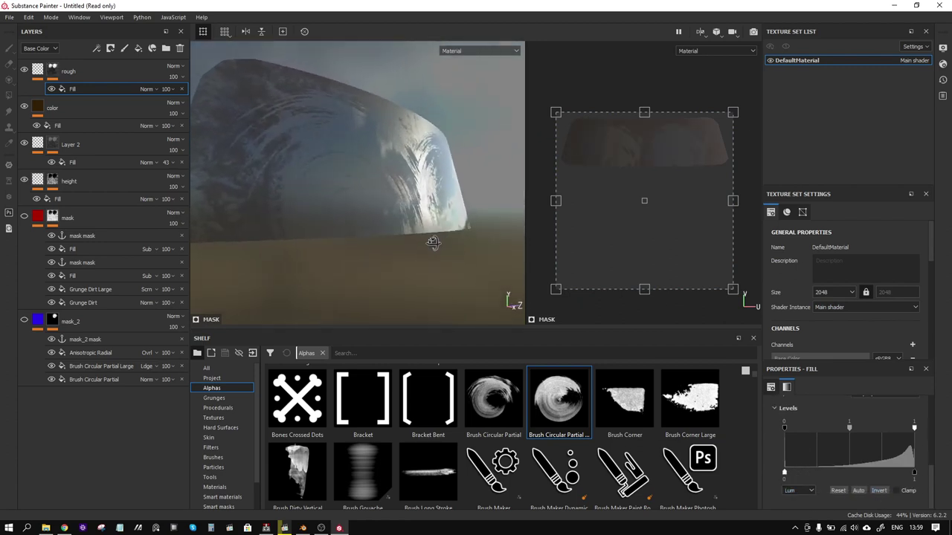
left_click_drag(910, 476, 892, 478)
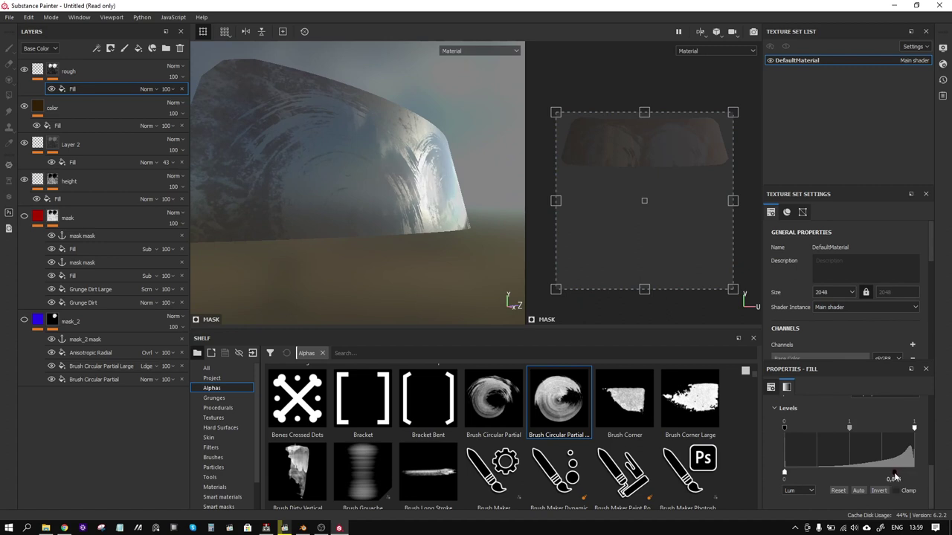
left_click_drag(785, 475, 816, 478)
mouse_move(381, 207)
left_mouse_down("alt")
mouse_move(404, 198)
mouse_move(301, 191)
mouse_move(399, 214)
mouse_move(403, 202)
mouse_move(384, 187)
mouse_move(422, 239)
left_mouse_up("alt")
right_click_drag(422, 239, 326, 222, "shift")
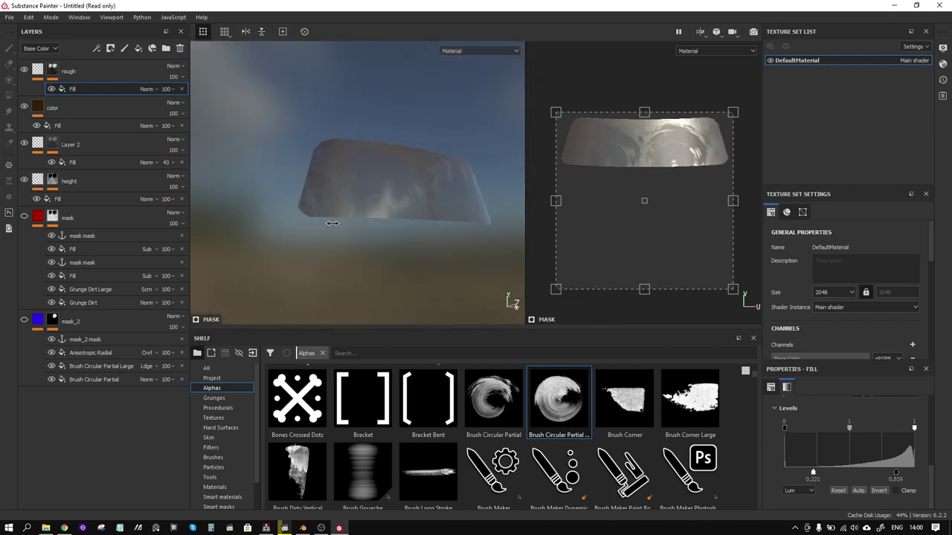
mouse_move(327, 223)
left_mouse_down("alt")
mouse_move(314, 174)
mouse_move(381, 218)
mouse_move(339, 219)
mouse_move(394, 221)
mouse_move(314, 195)
mouse_move(363, 200)
mouse_move(360, 212)
mouse_move(353, 196)
mouse_move(346, 206)
mouse_move(374, 205)
mouse_move(323, 198)
left_mouse_up("alt")
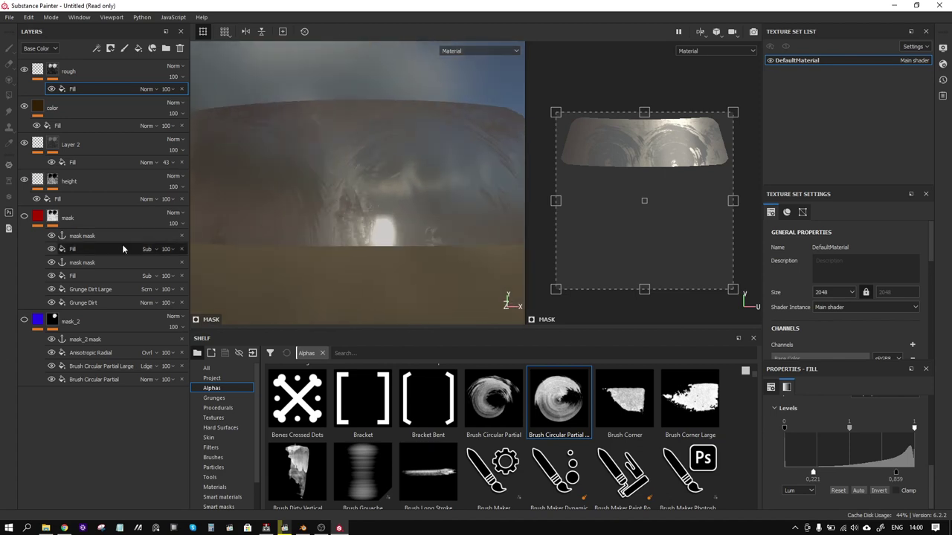
left_click(90, 180)
- Duplicate the height layer to create 'height copy 1'
right_click(90, 180)
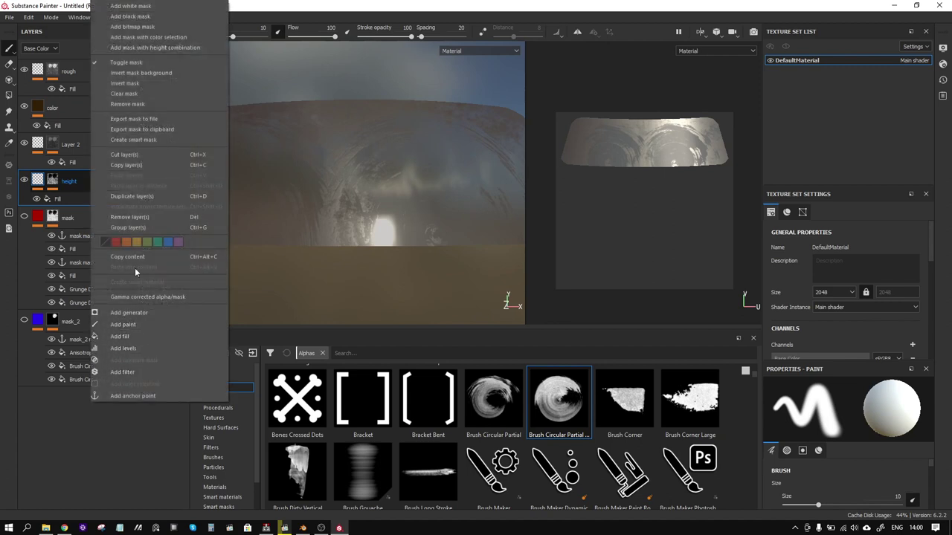
left_click(134, 197)
double_click(80, 182)
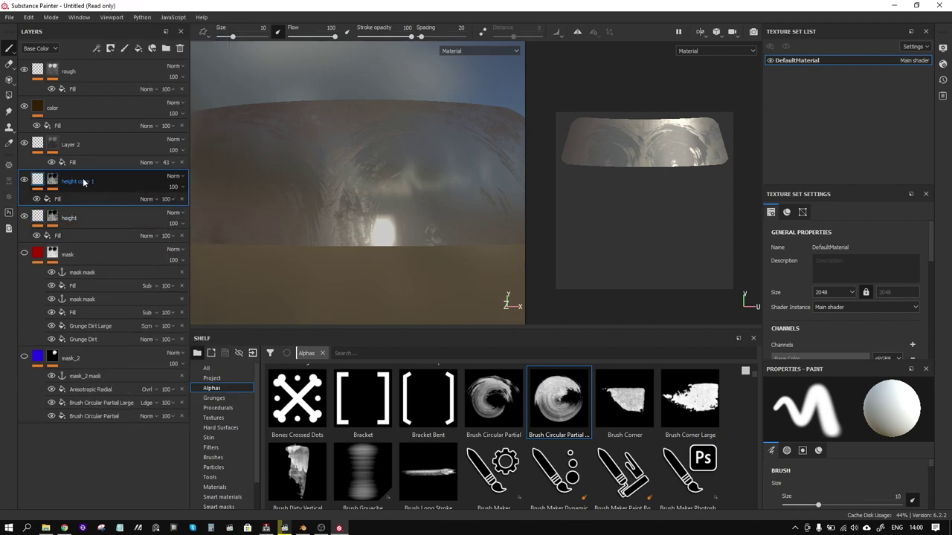
key("Return")
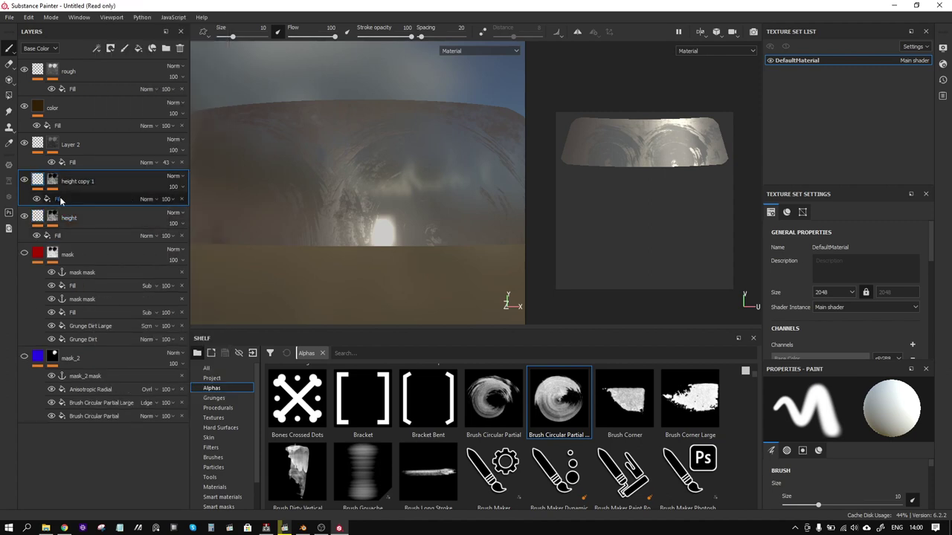
- Remove the Fill effect and the mask from height copy 1, then select its Fill
left_click(53, 181)
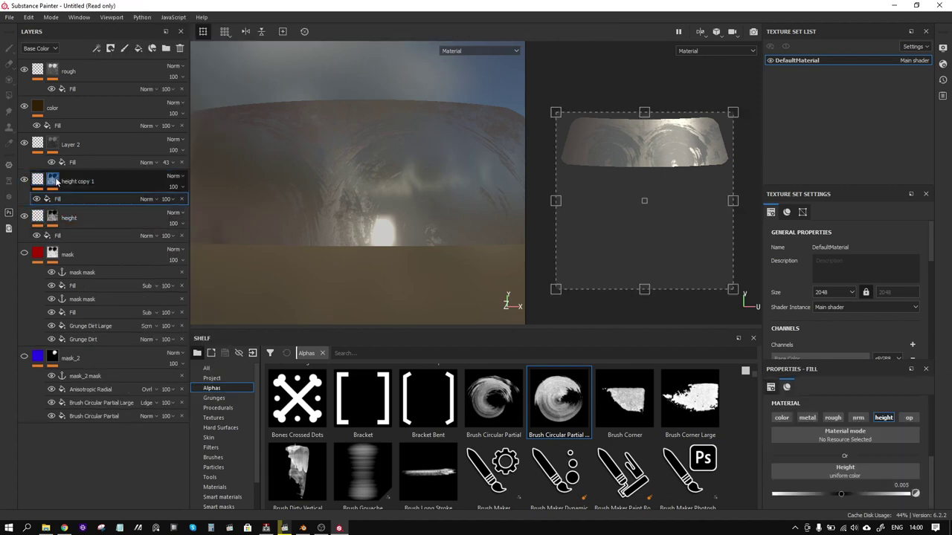
left_click(119, 199)
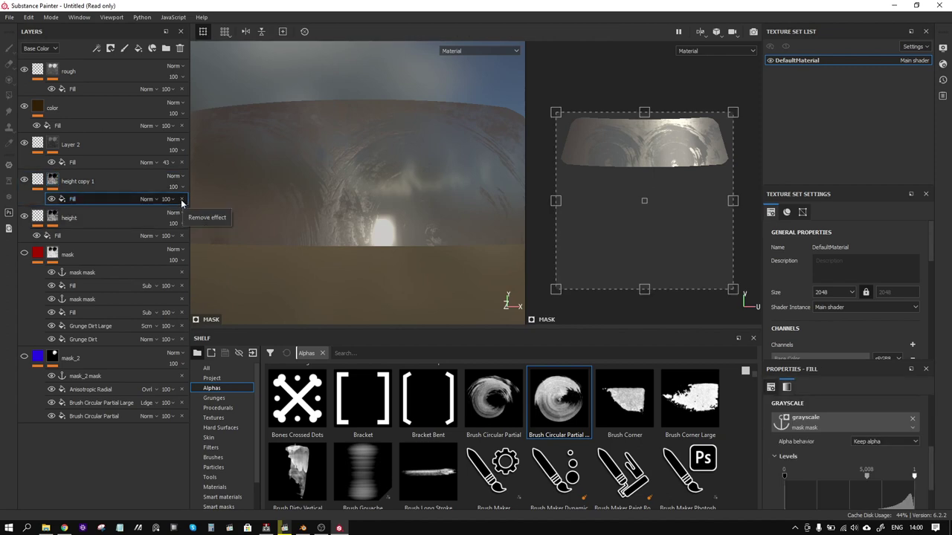
left_click(181, 200)
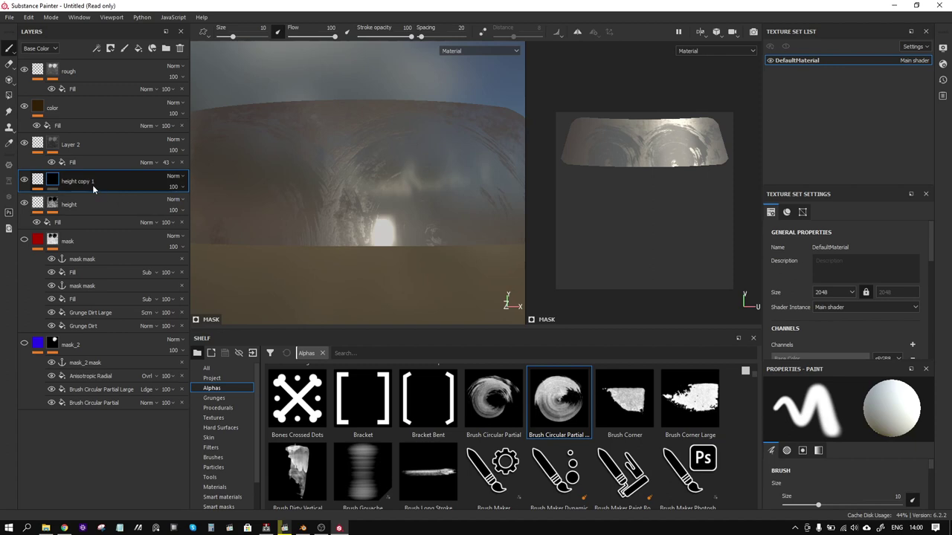
right_click(63, 184)
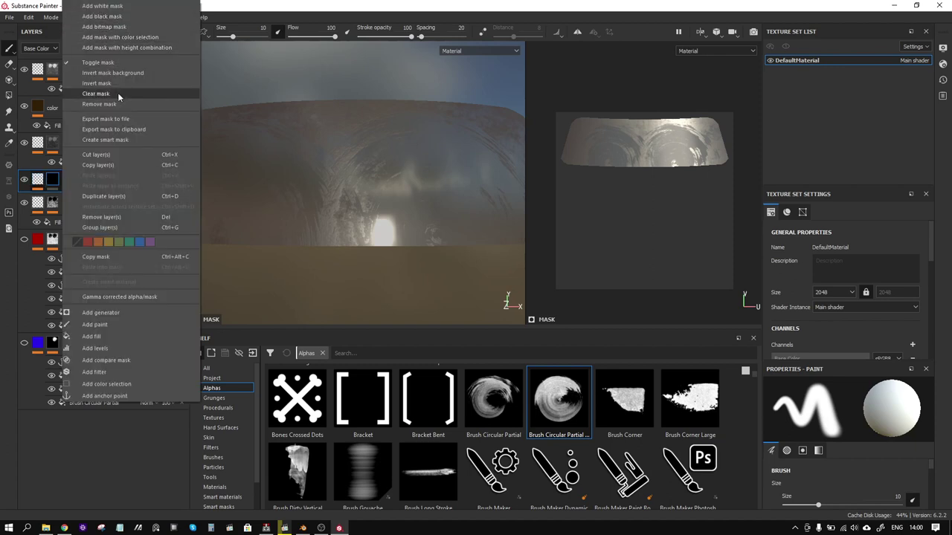
left_click(99, 104)
left_click(72, 201)
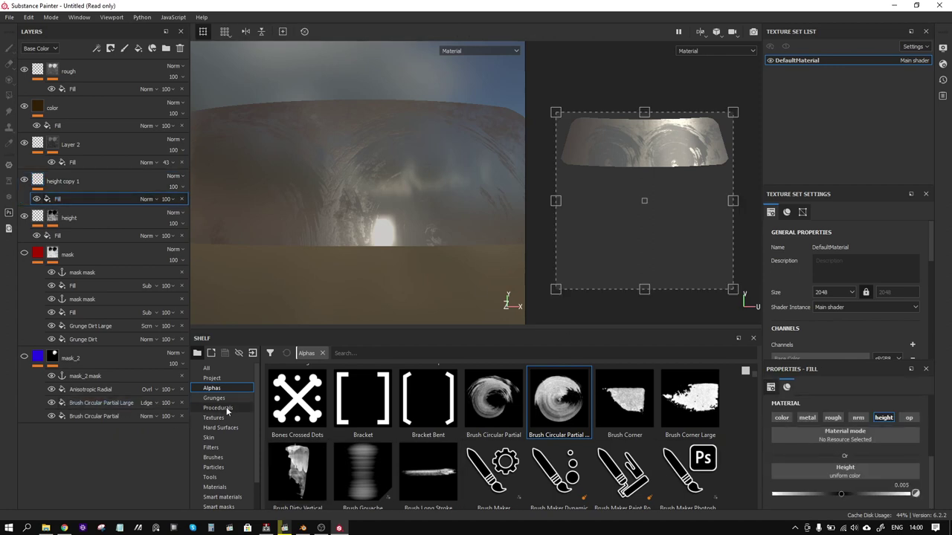
- Show the Grunges procedurals, try Grunge Wipe grainy as height, then undo it
left_click(226, 406)
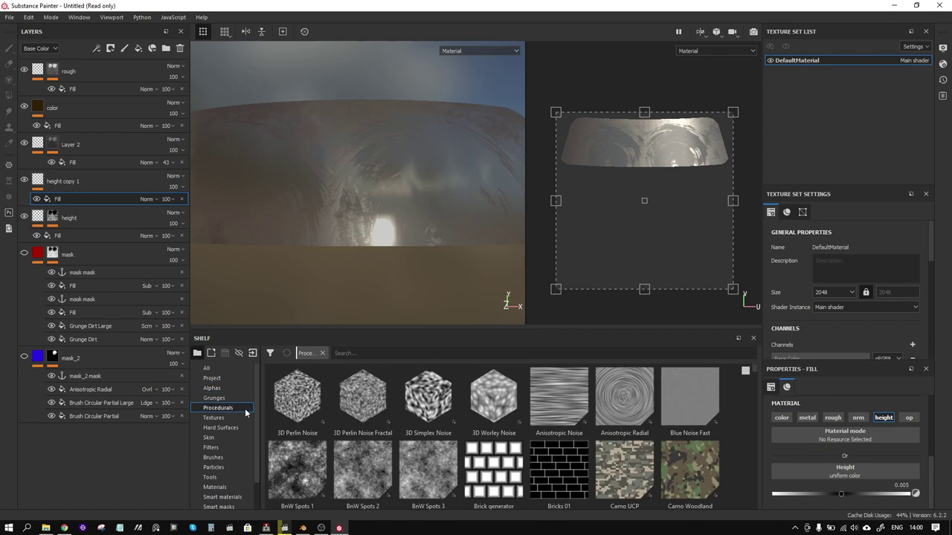
left_click(227, 398)
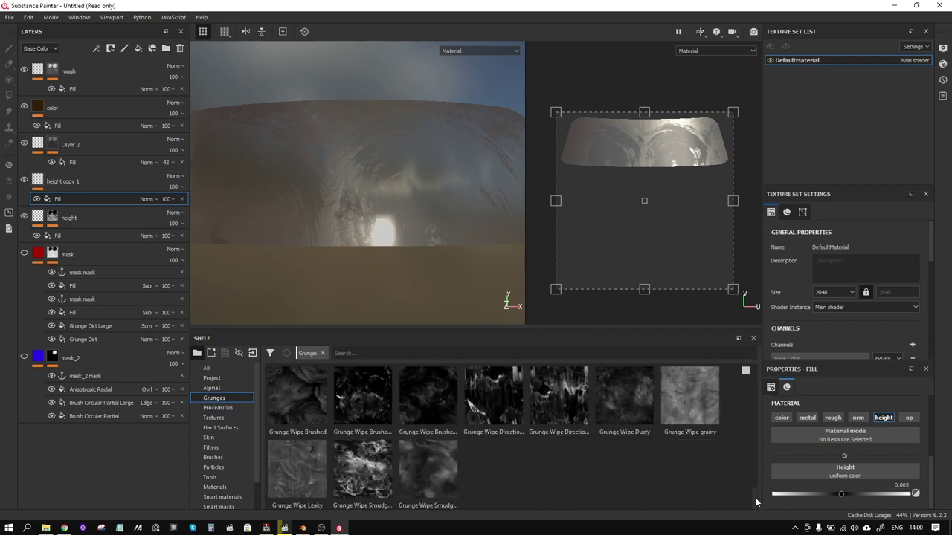
mouse_move(690, 397)
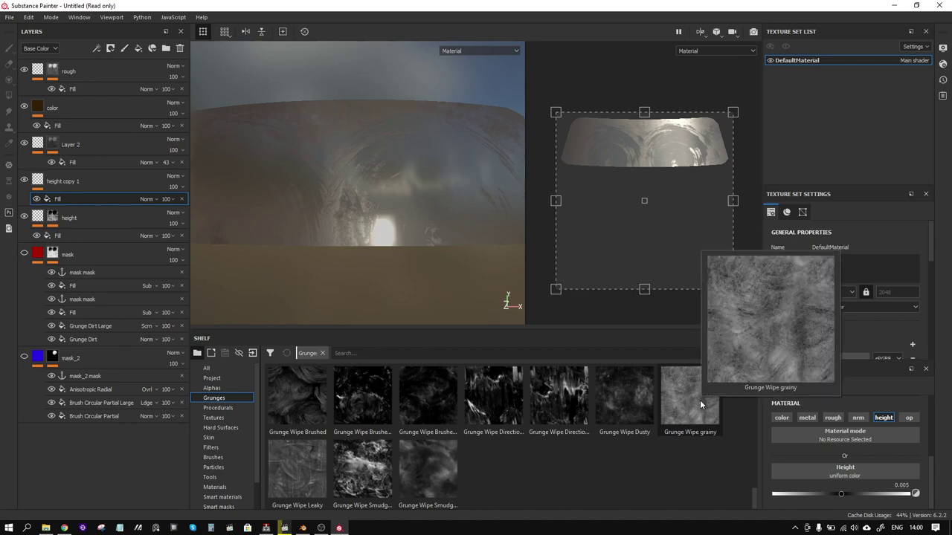
left_click_drag(699, 400, 851, 470)
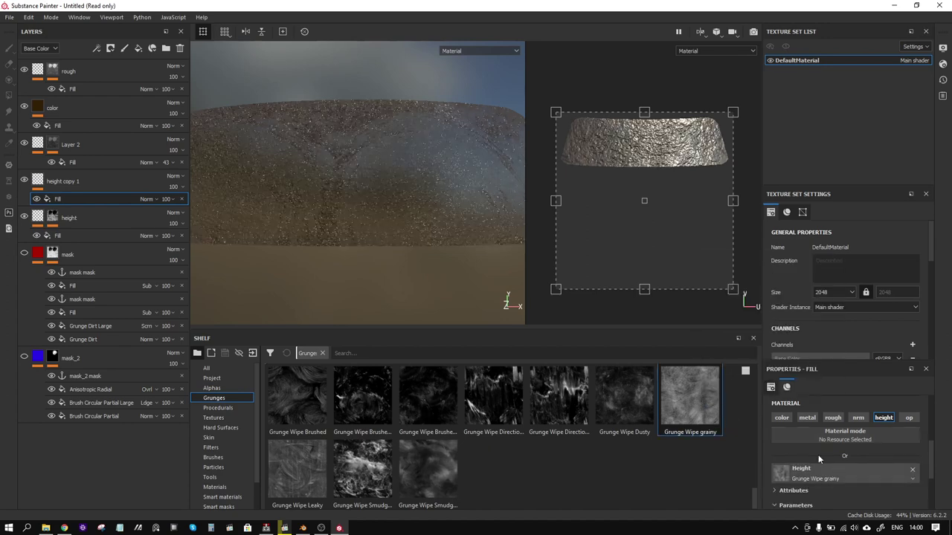
key("ctrl+z")
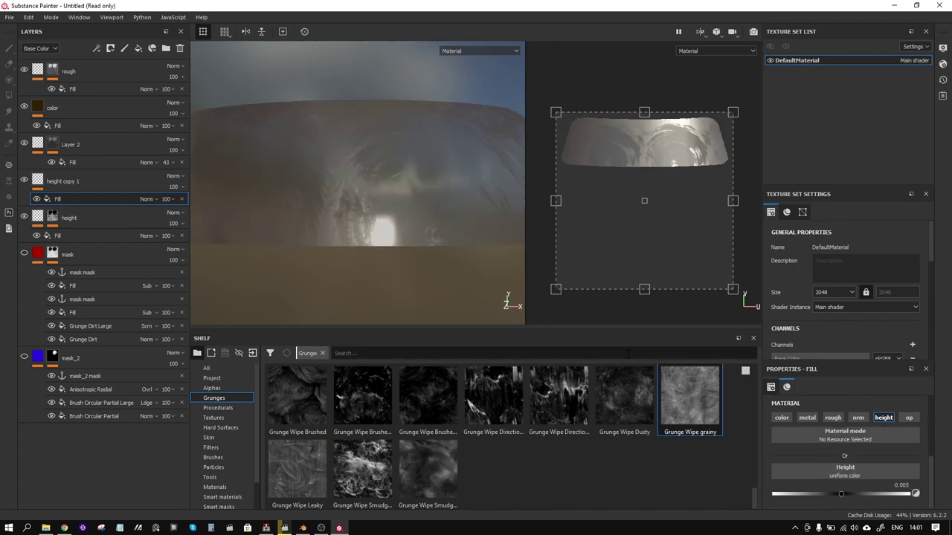
- Add a black mask with a Fill effect to height copy 1
right_click(73, 184)
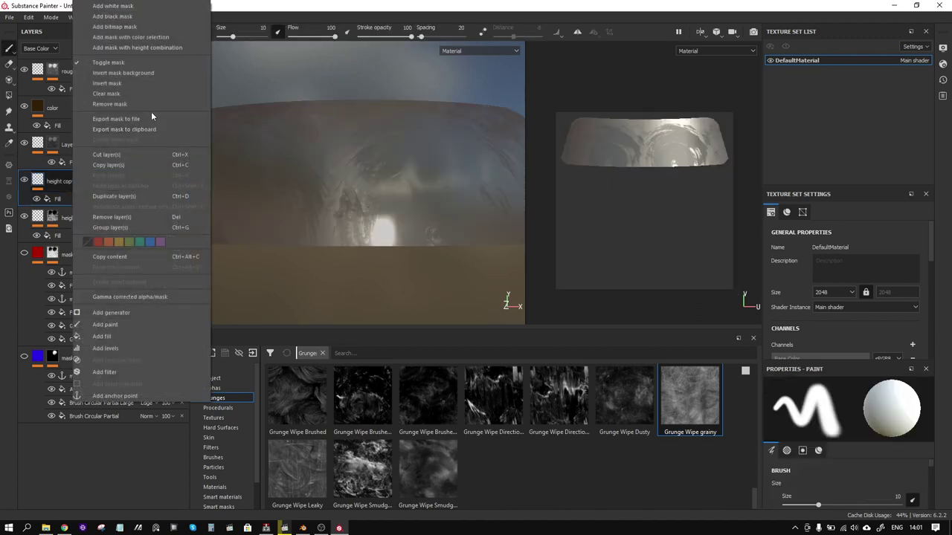
left_click(111, 16)
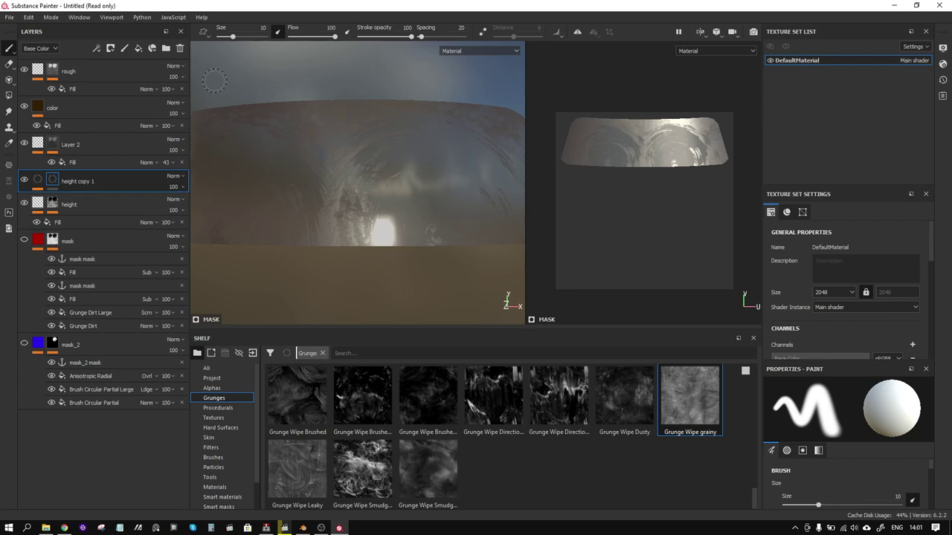
right_click(110, 181)
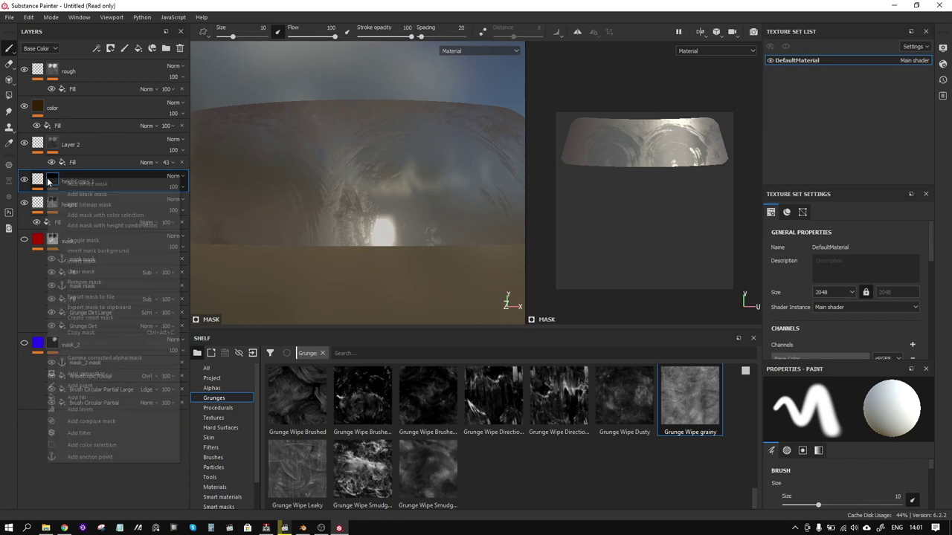
left_click(85, 396)
left_click_drag(677, 422, 822, 419)
- Use Grunge Wipe grainy in the mask fill with balance 0.81 and contrast 0.46
left_click_drag(448, 211, 407, 220, "alt")
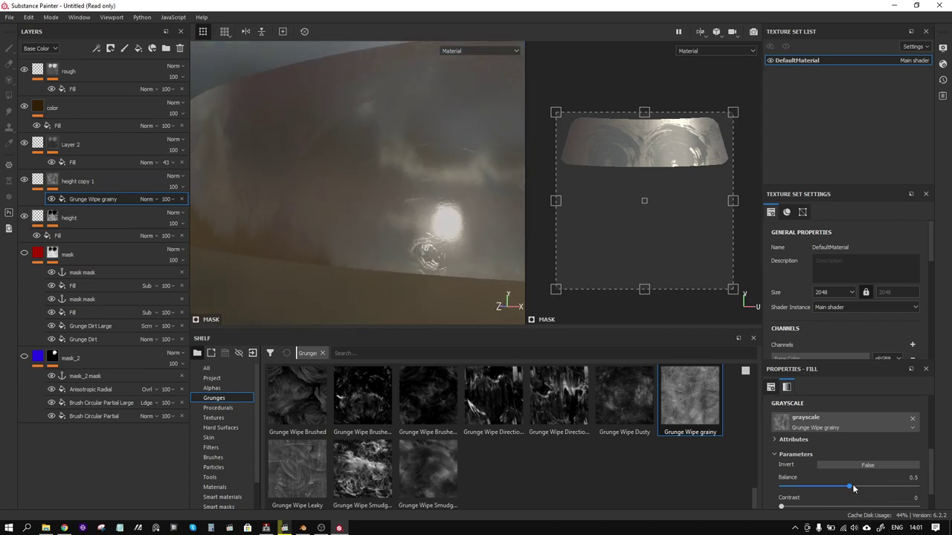
left_click_drag(850, 485, 927, 489)
left_click_drag(781, 506, 843, 507)
left_click_drag(889, 485, 891, 484)
scroll(871, 472, "down", 2)
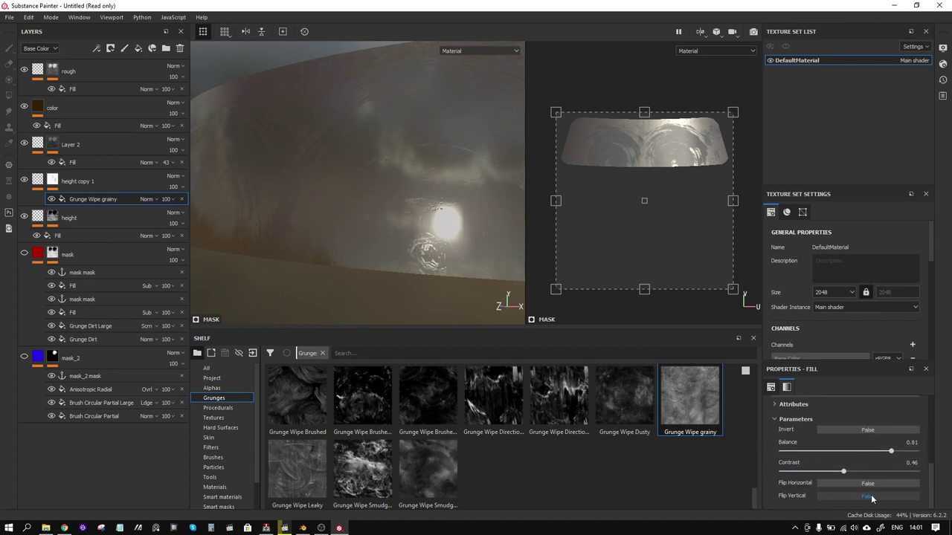
scroll(869, 461, "up", 3)
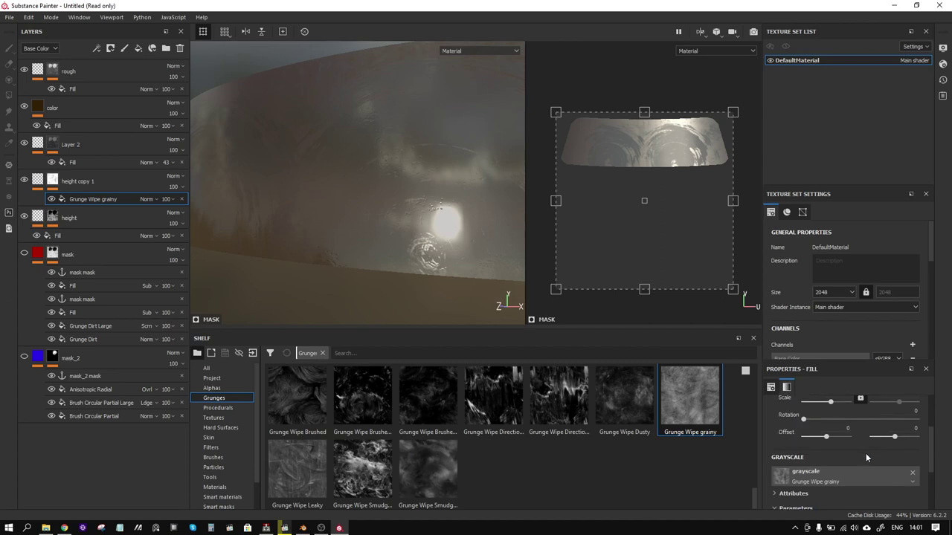
mouse_move(490, 311)
left_mouse_down("alt")
mouse_move(368, 206)
mouse_move(370, 221)
mouse_move(415, 239)
mouse_move(463, 232)
mouse_move(426, 233)
mouse_move(439, 225)
mouse_move(415, 218)
mouse_move(433, 223)
mouse_move(430, 243)
left_mouse_up("alt")
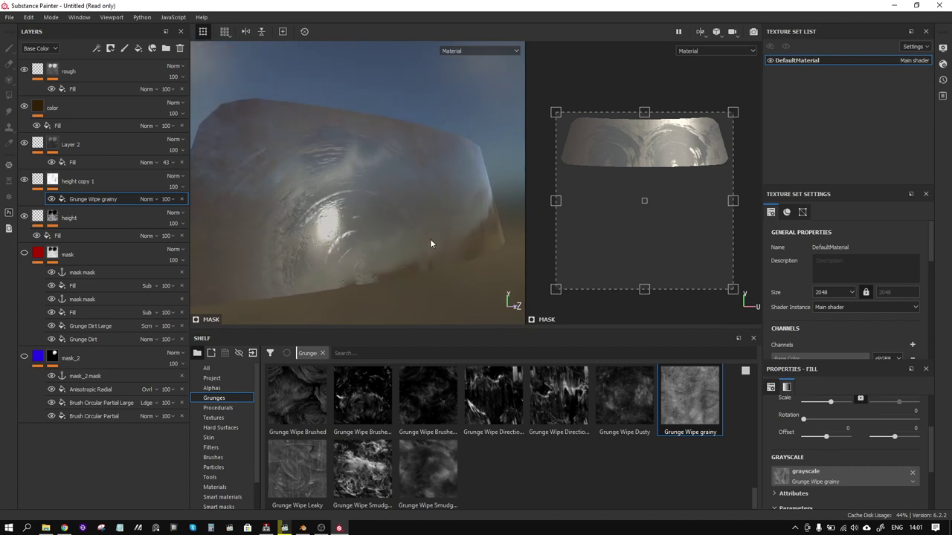
scroll(861, 469, "down", 2)
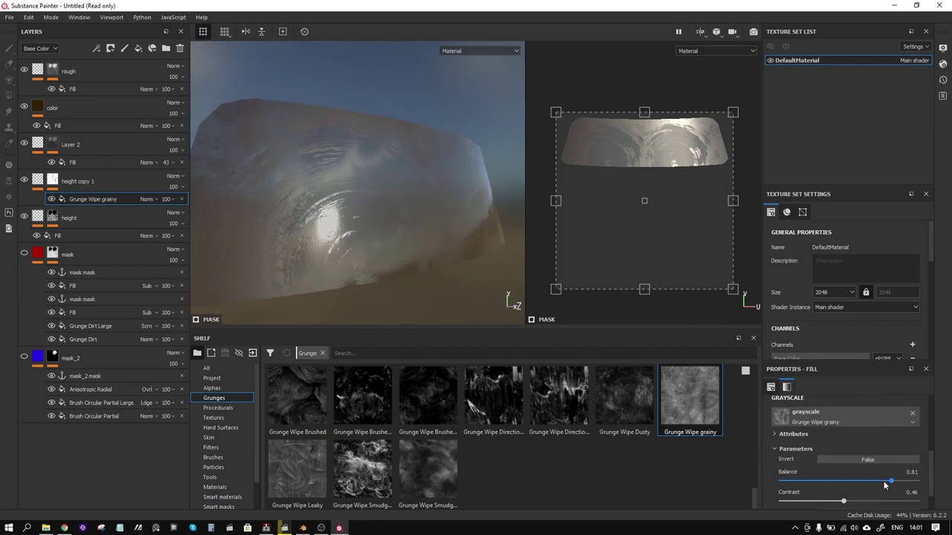
scroll(427, 451, "up", 2)
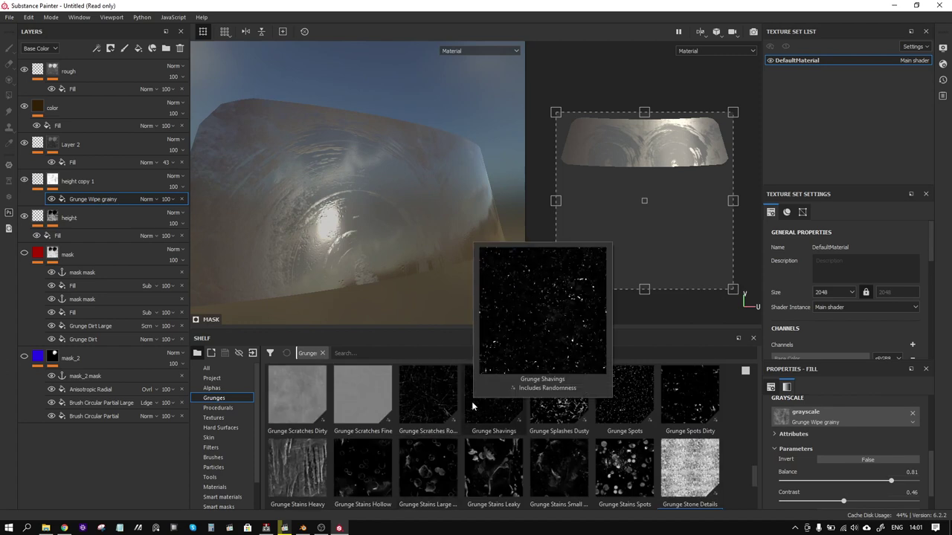
mouse_move(427, 399)
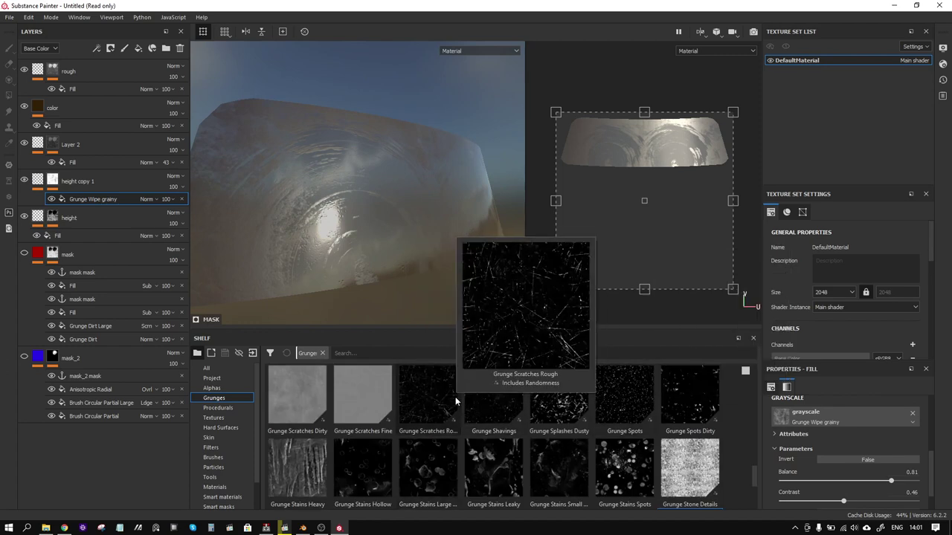
- Replace the mask grunge with Grunge Scratches Rough, scratch quantity 1, inverted
left_click_drag(455, 396, 808, 422)
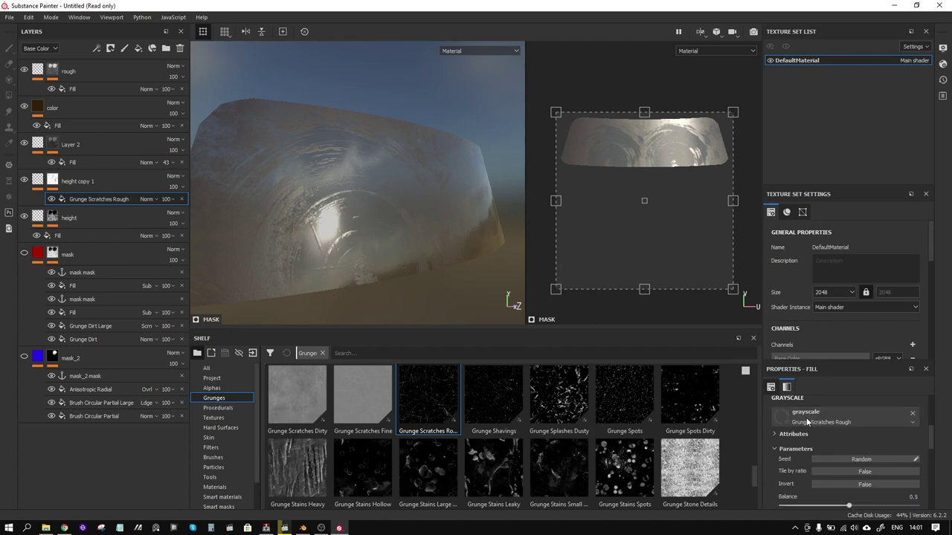
scroll(865, 497, "down", 1)
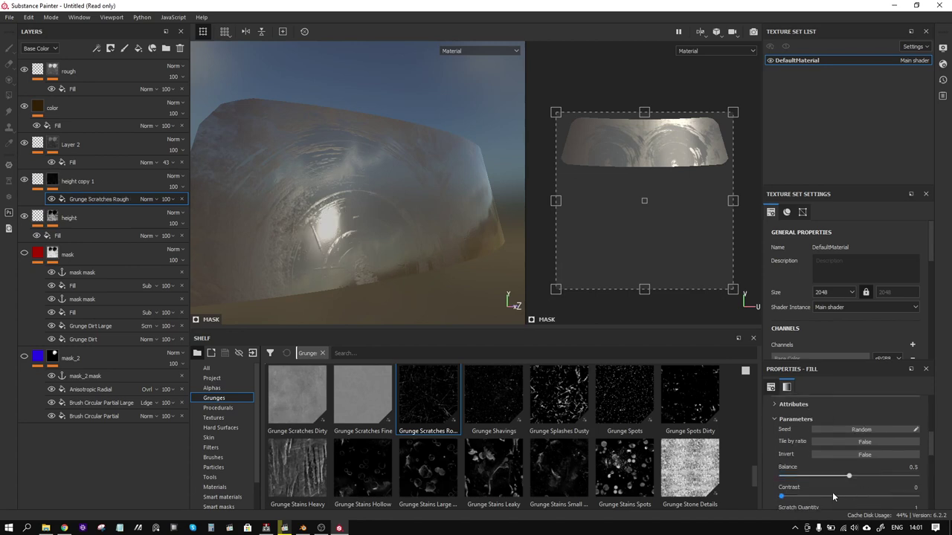
scroll(833, 497, "down", 2)
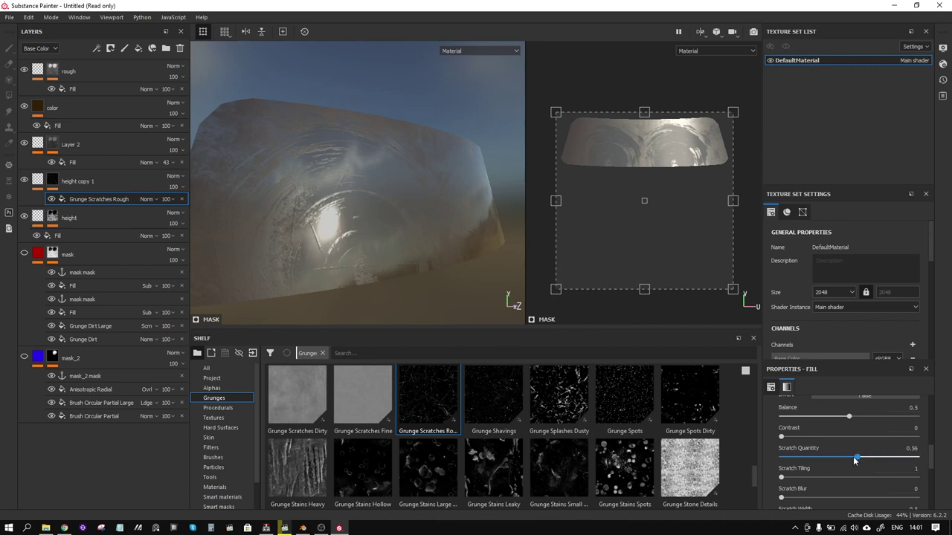
left_click_drag(853, 456, 922, 458)
scroll(908, 458, "up", 1)
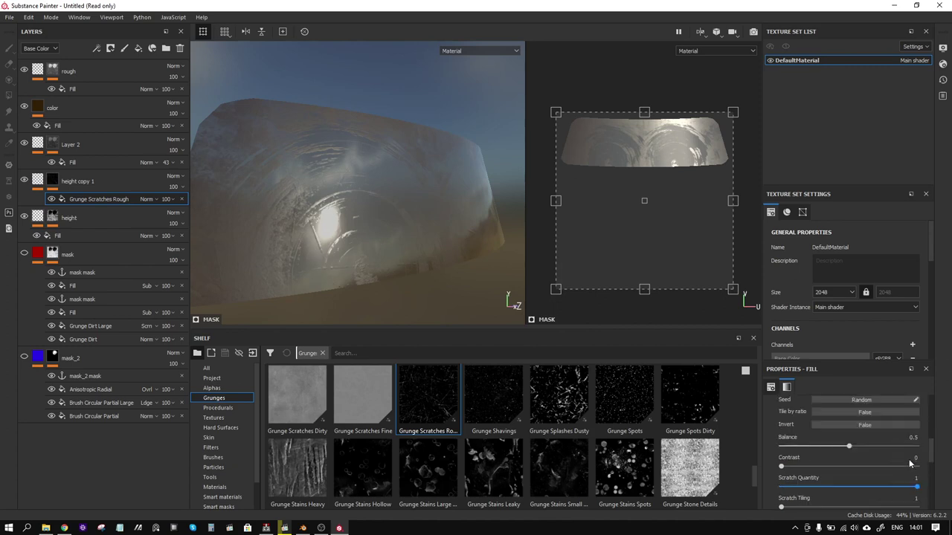
scroll(908, 458, "up", 1)
left_click(847, 455)
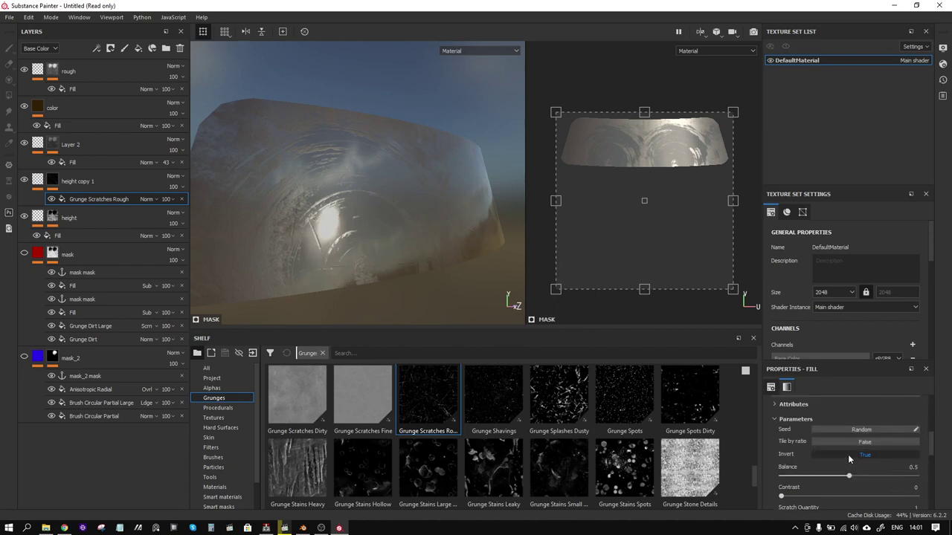
- Set the scratch contrast to 0.88 and scratch tiling to 6
scroll(809, 475, "down", 1)
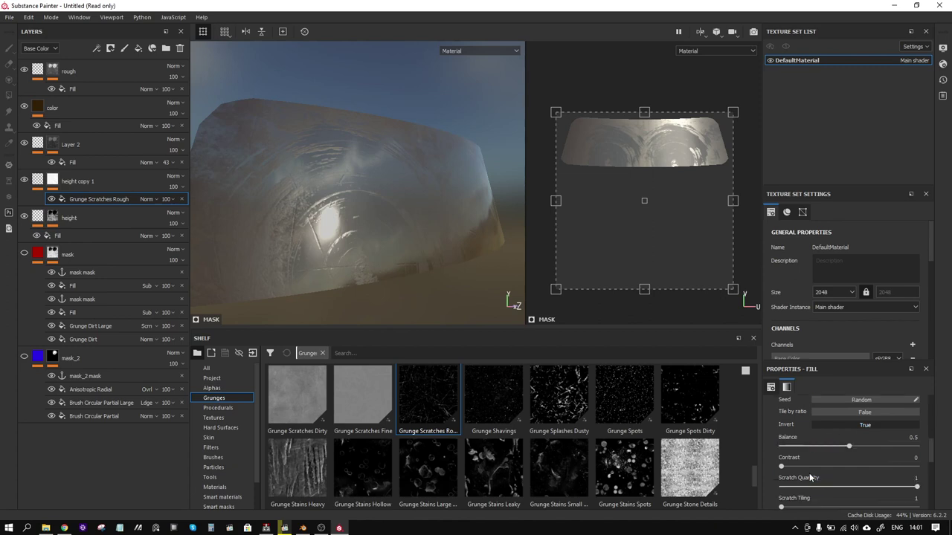
left_click_drag(782, 467, 910, 467)
scroll(893, 467, "down", 1)
scroll(884, 467, "down", 1)
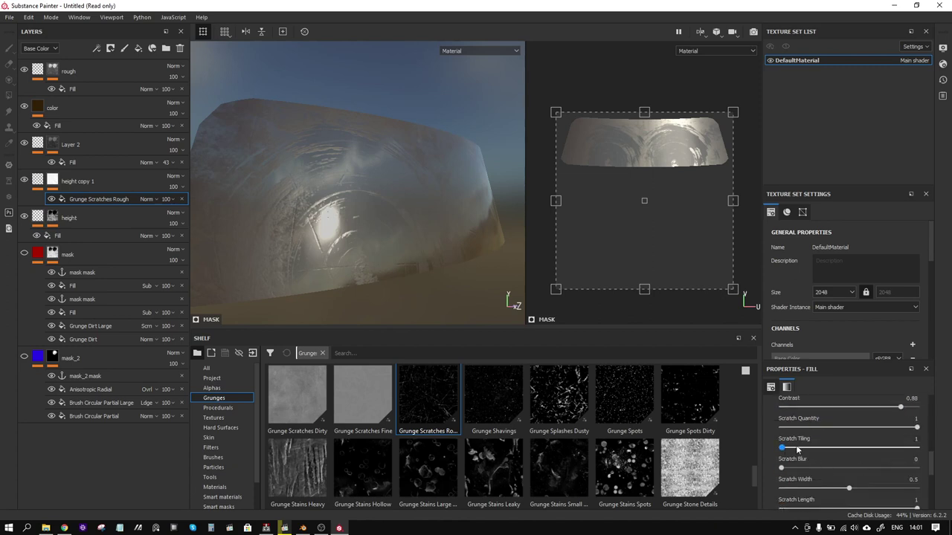
left_click_drag(796, 450, 830, 450)
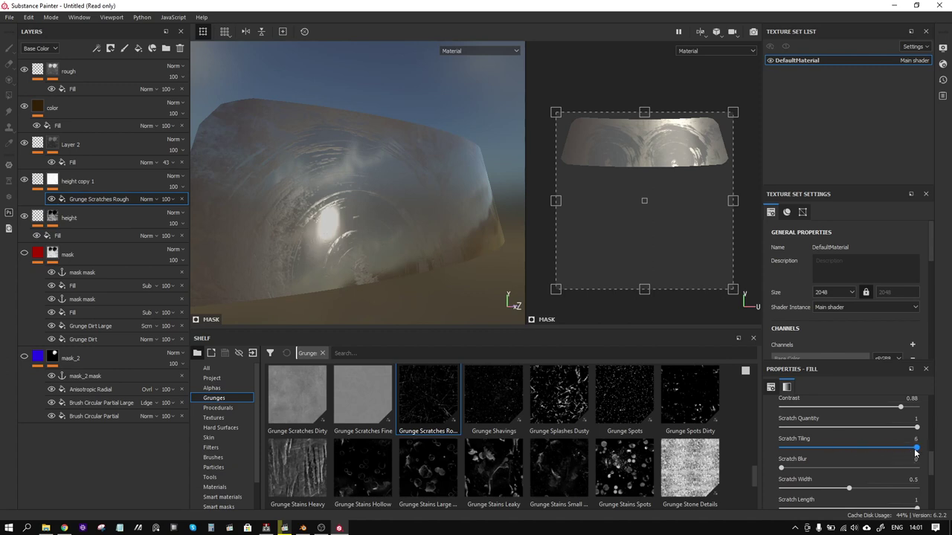
left_click_drag(915, 451, 916, 450)
scroll(798, 479, "down", 1)
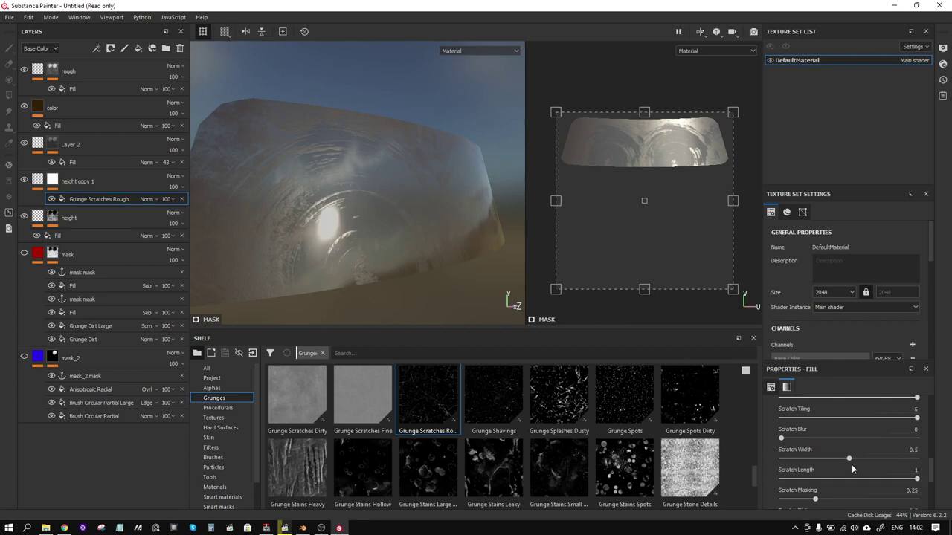
left_click_drag(849, 459, 824, 455)
- Raise Double Scratch to 0.61 and inspect the scratched windshield under rotated lighting
mouse_move(439, 275)
left_mouse_down("alt")
mouse_move(407, 270)
mouse_move(421, 266)
left_mouse_up("alt")
scroll(824, 473, "down", 2)
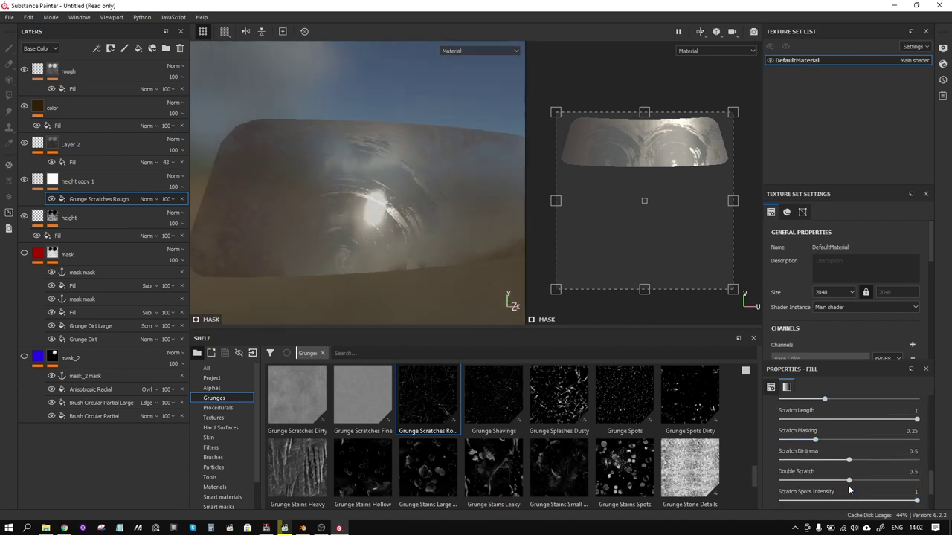
left_click_drag(849, 483, 884, 484)
mouse_move(407, 232)
left_mouse_down("alt")
mouse_move(429, 218)
mouse_move(381, 235)
mouse_move(404, 244)
left_mouse_up("alt")
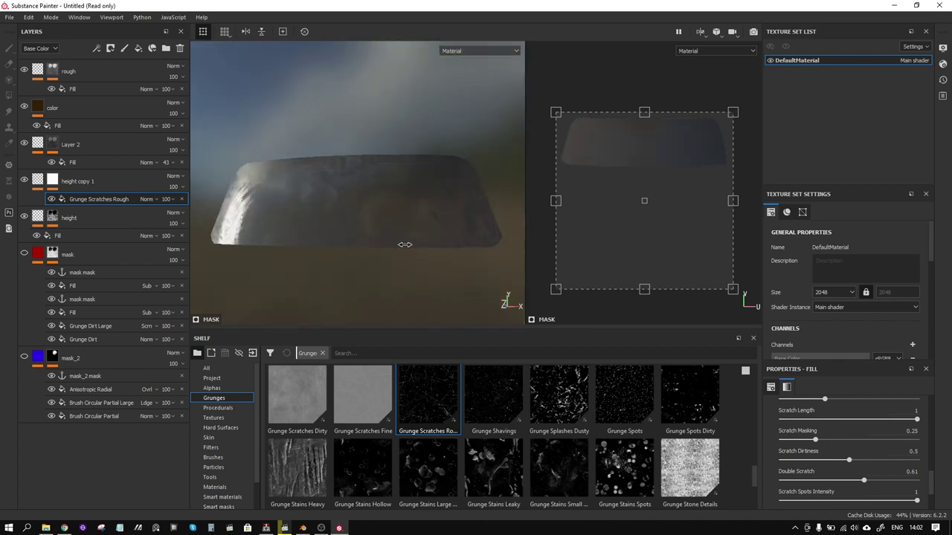
right_click_drag(404, 244, 480, 253, "shift")
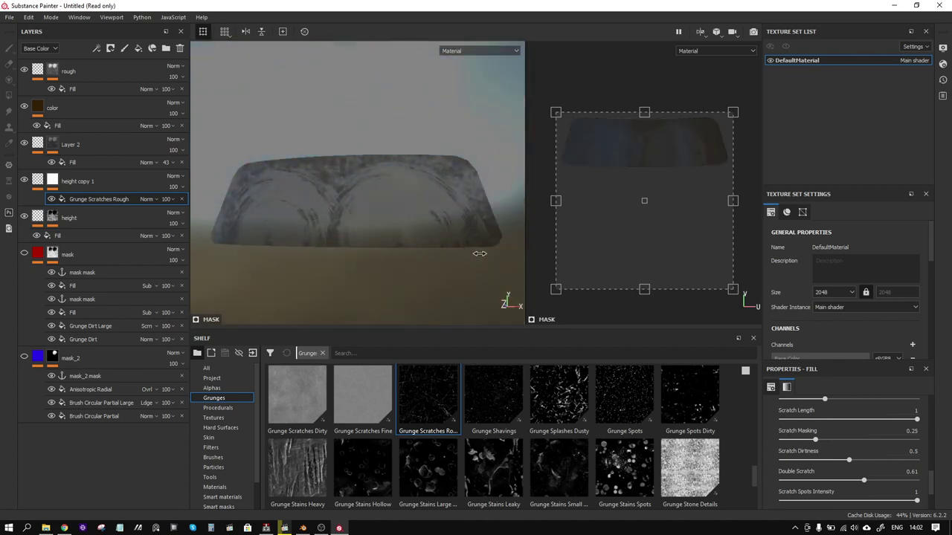
right_click_drag(479, 253, 389, 245, "shift")
mouse_move(389, 245)
left_mouse_down("alt")
mouse_move(444, 240)
mouse_move(379, 243)
left_mouse_up("alt")
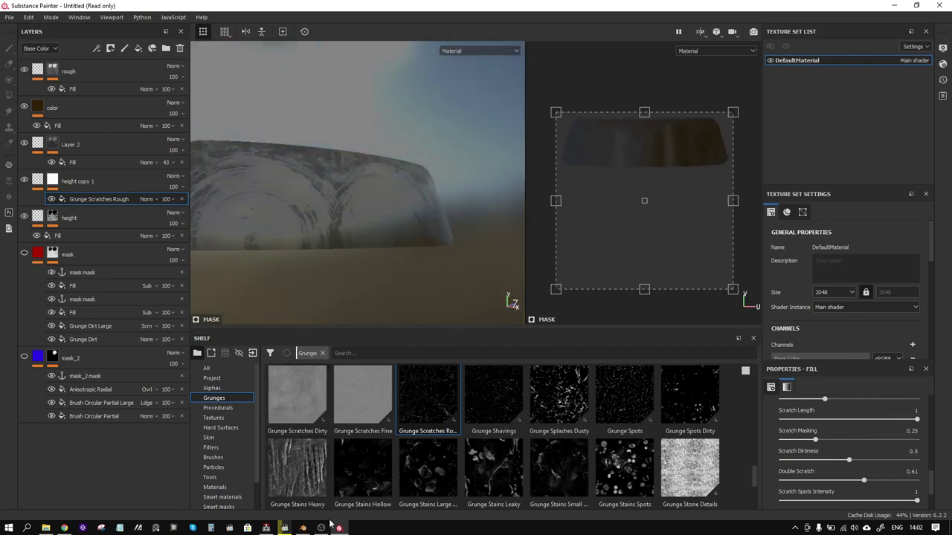